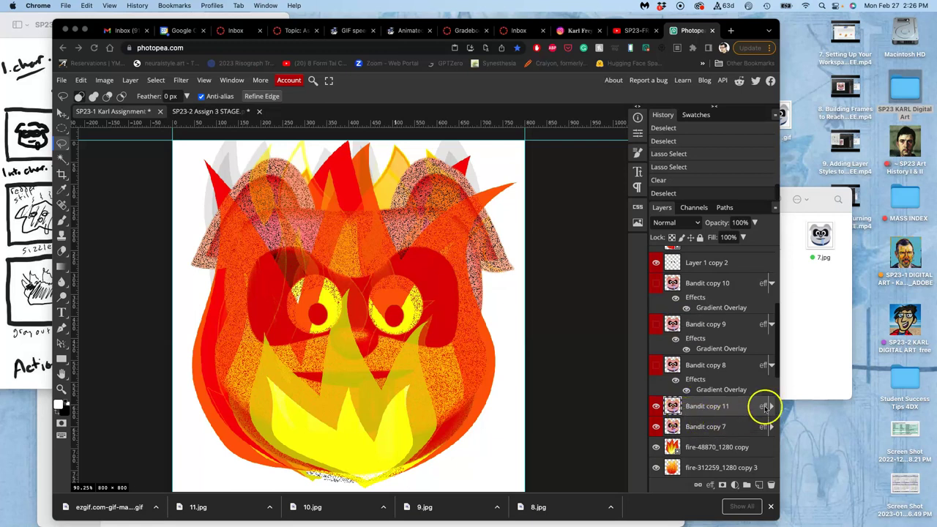
Expand Bandit copy 11's effects and test its Gradient and Color Overlays in Layer Style, keeping both on
{"action": "left_click", "coordinate": [767, 408]}
{"action": "left_click", "coordinate": [770, 407]}
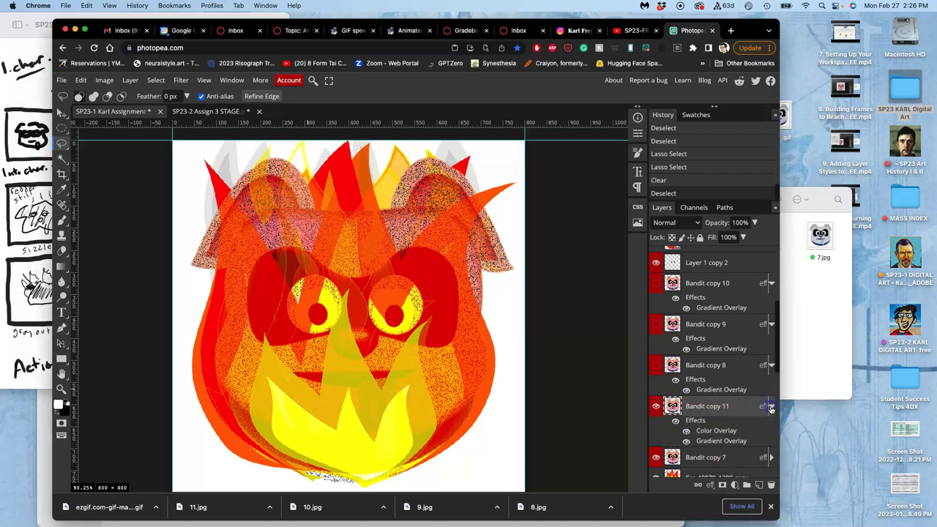
{"action": "double_click", "coordinate": [712, 432]}
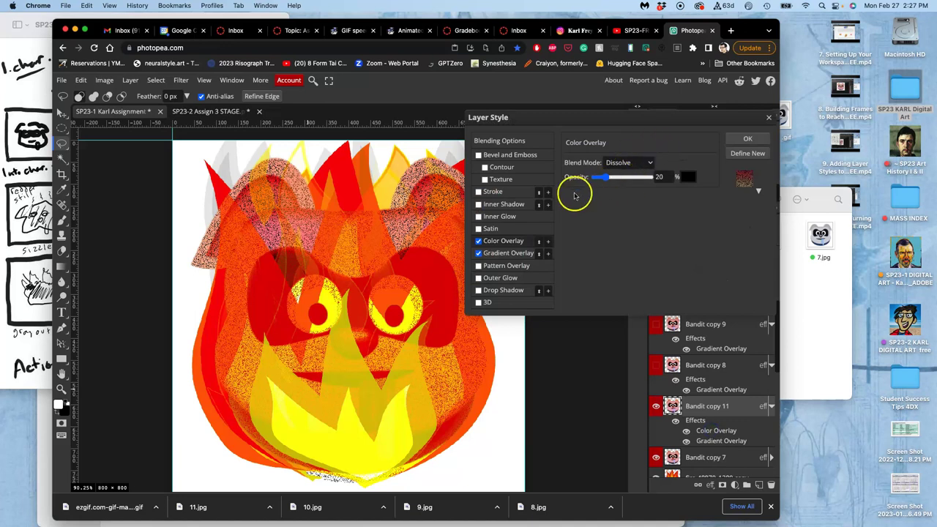
{"action": "left_click", "coordinate": [481, 254]}
{"action": "left_click", "coordinate": [480, 253]}
{"action": "left_click", "coordinate": [480, 241]}
{"action": "left_click", "coordinate": [480, 241]}
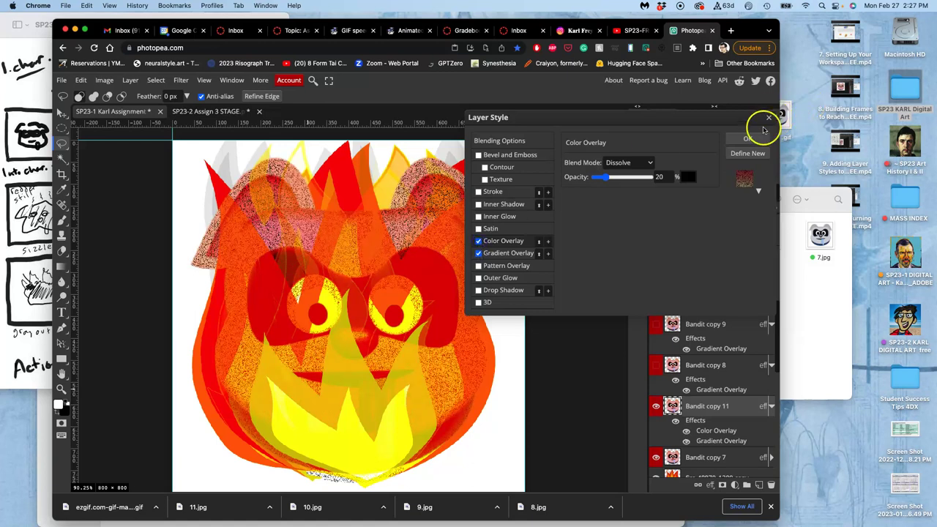
{"action": "left_click", "coordinate": [759, 135]}
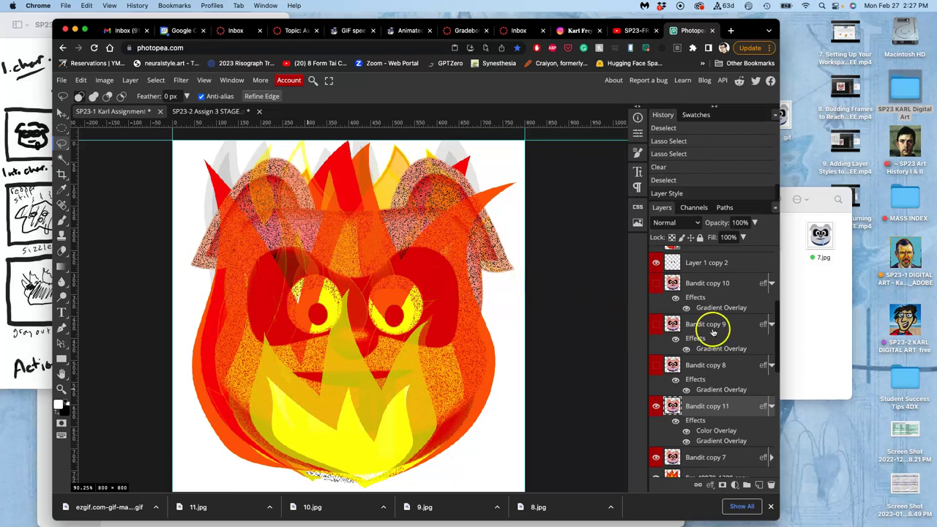
{"action": "scroll", "coordinate": [712, 331], "scroll_direction": "up", "scroll_amount": 2}
{"action": "scroll", "coordinate": [711, 331], "scroll_direction": "up", "scroll_amount": 2}
{"action": "scroll", "coordinate": [712, 331], "scroll_direction": "up", "scroll_amount": 2}
{"action": "scroll", "coordinate": [703, 322], "scroll_direction": "up", "scroll_amount": 2}
{"action": "left_click", "coordinate": [224, 111]}
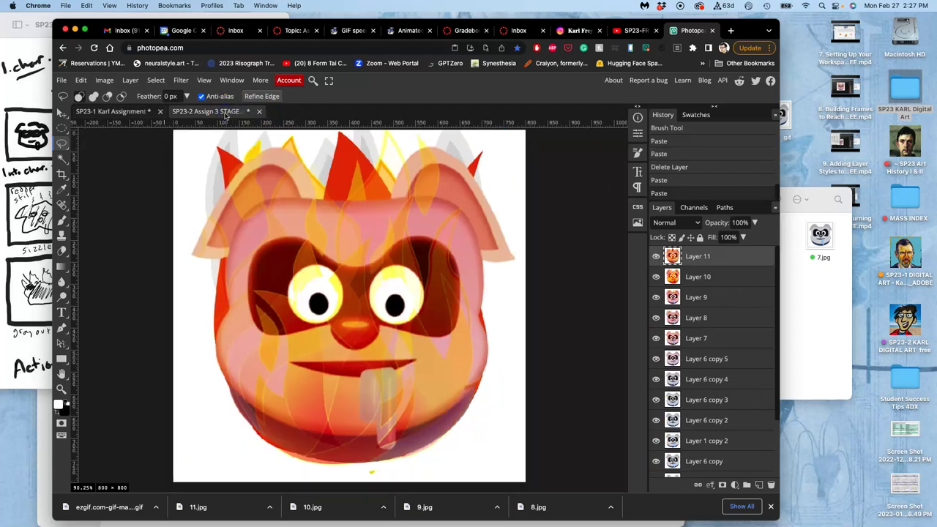
{"action": "left_click", "coordinate": [128, 112]}
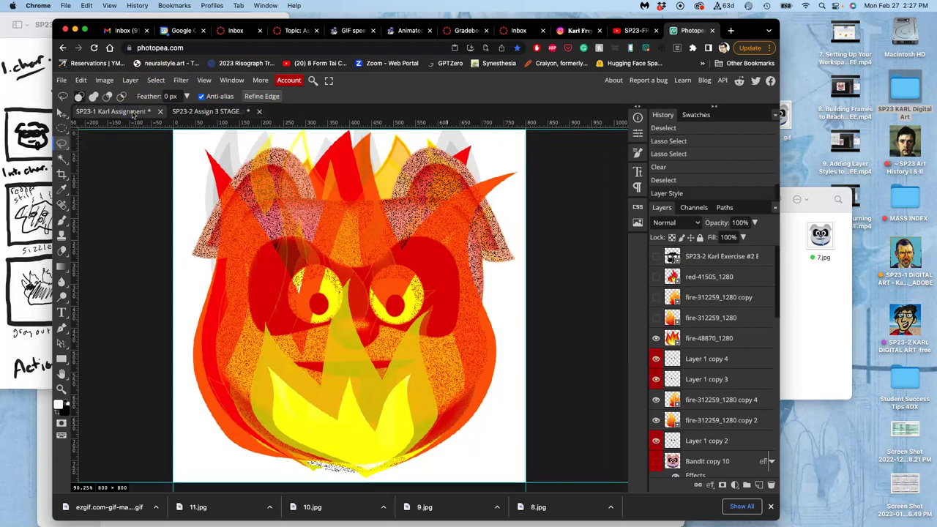
{"action": "left_click", "coordinate": [201, 112]}
{"action": "left_click", "coordinate": [142, 115]}
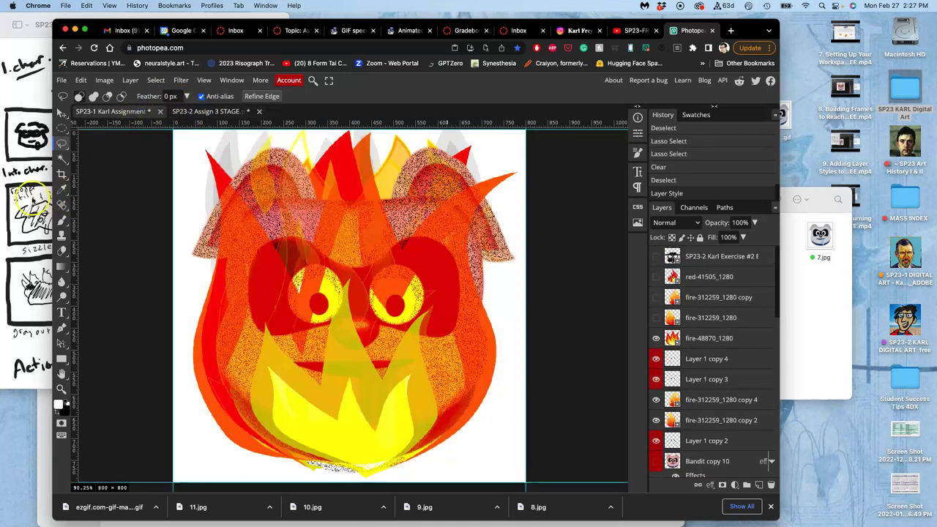
{"action": "left_click", "coordinate": [29, 198]}
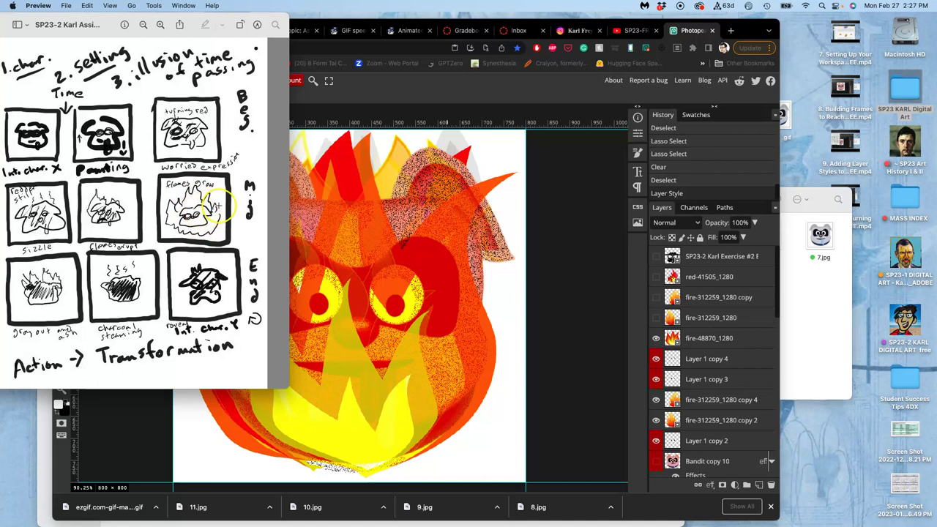
{"action": "left_click", "coordinate": [504, 280]}
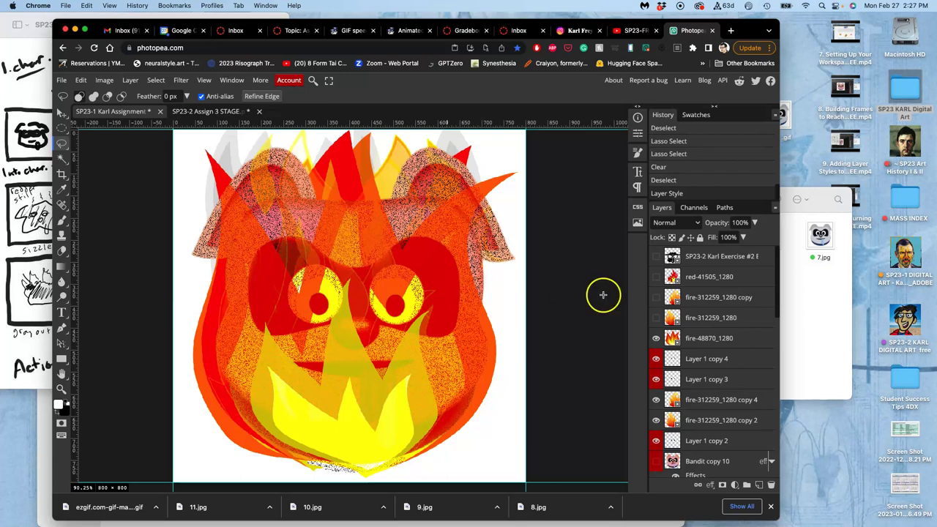
{"action": "left_click", "coordinate": [704, 339]}
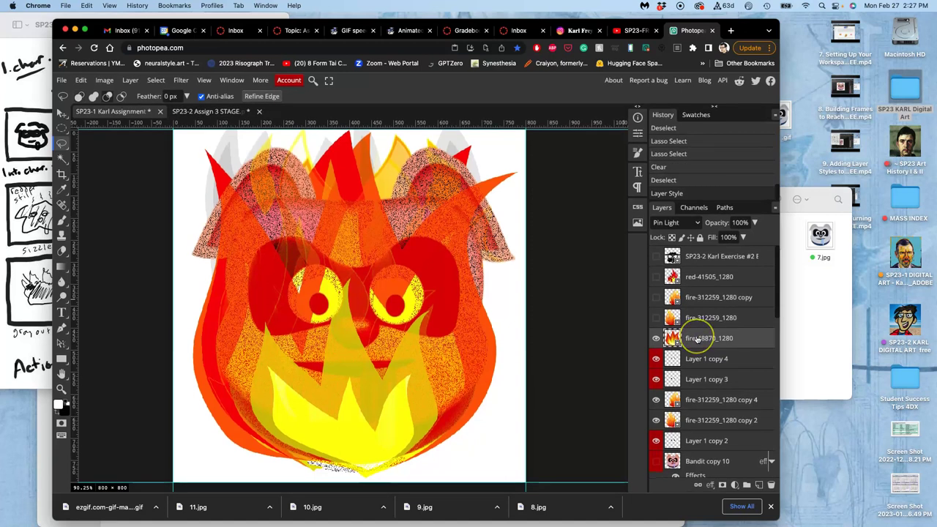
{"action": "scroll", "coordinate": [697, 339], "scroll_direction": "down", "scroll_amount": 10}
{"action": "scroll", "coordinate": [699, 440], "scroll_direction": "down", "scroll_amount": 5}
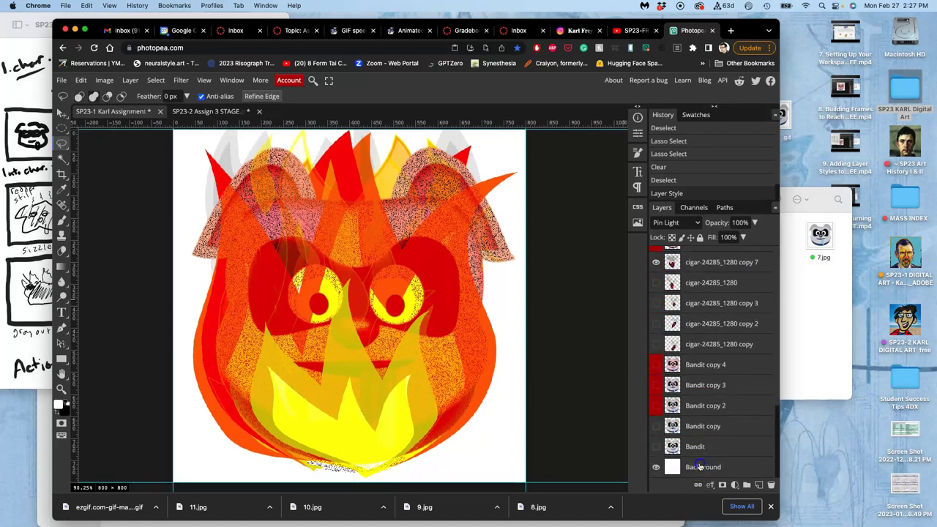
Merge the Karl Assignment layers into one flaming frame and select the whole canvas
{"action": "left_click", "coordinate": [700, 467]}
{"action": "scroll", "coordinate": [699, 440], "scroll_direction": "up", "scroll_amount": 5}
{"action": "scroll", "coordinate": [700, 439], "scroll_direction": "up", "scroll_amount": 5}
{"action": "scroll", "coordinate": [699, 403], "scroll_direction": "up", "scroll_amount": 3}
{"action": "left_click", "coordinate": [130, 80]}
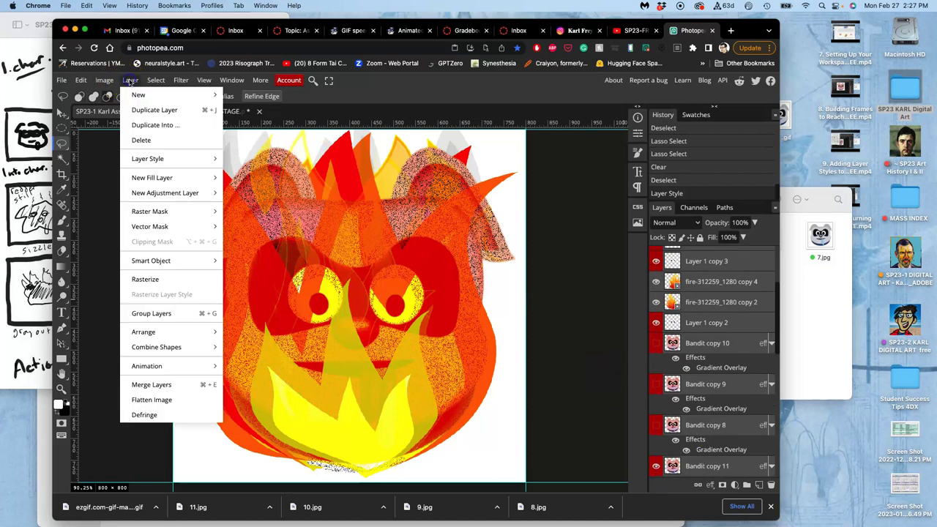
{"action": "left_click", "coordinate": [161, 385]}
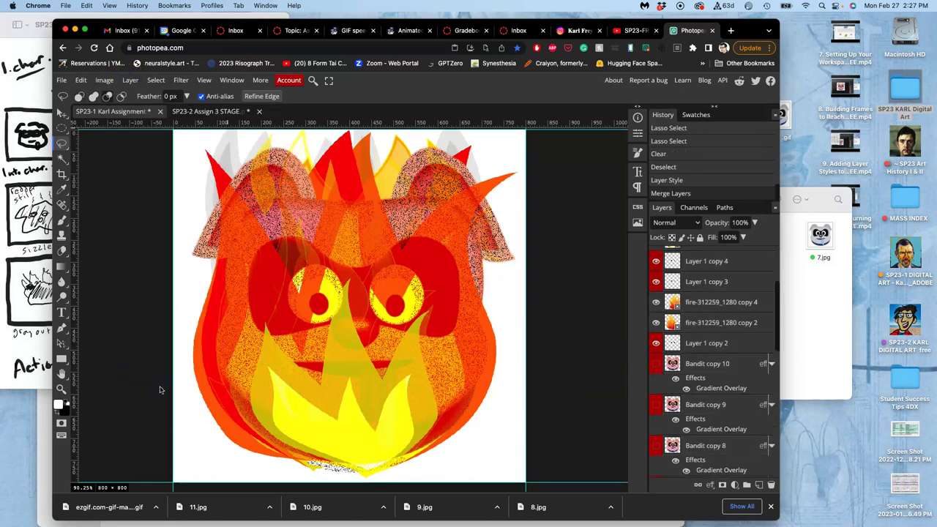
{"action": "scroll", "coordinate": [714, 352], "scroll_direction": "up", "scroll_amount": 3}
{"action": "scroll", "coordinate": [717, 353], "scroll_direction": "up", "scroll_amount": 3}
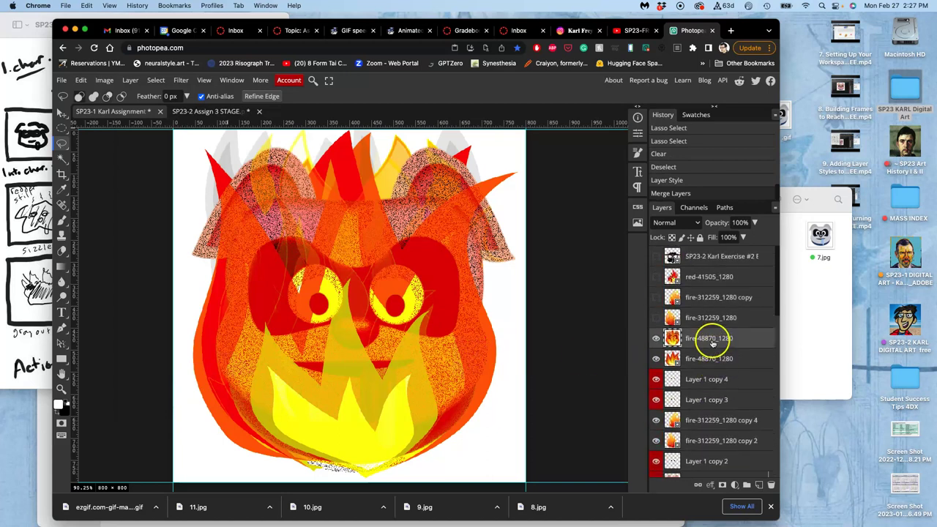
{"action": "key", "text": "super+a"}
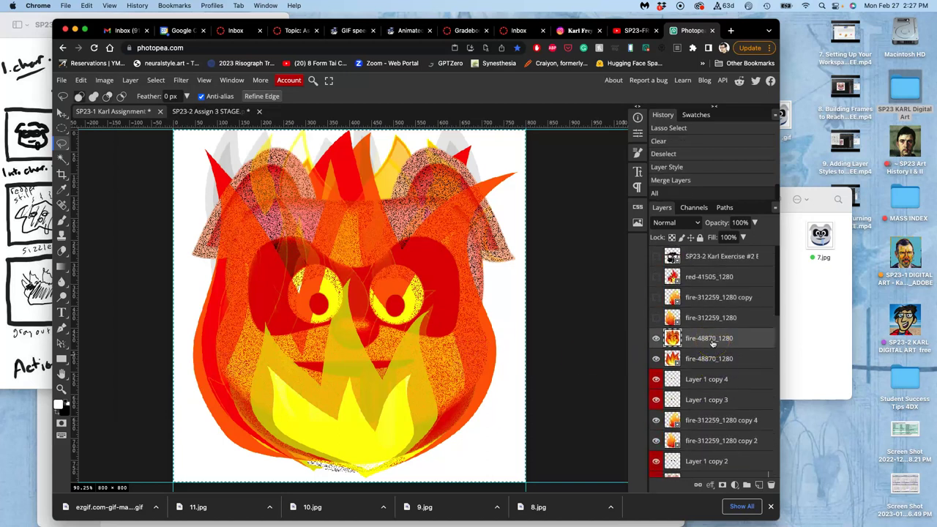
Paste the frame into SP23-2 Assign 3 STAGE as Layer 12 and save it
{"action": "left_click", "coordinate": [223, 112]}
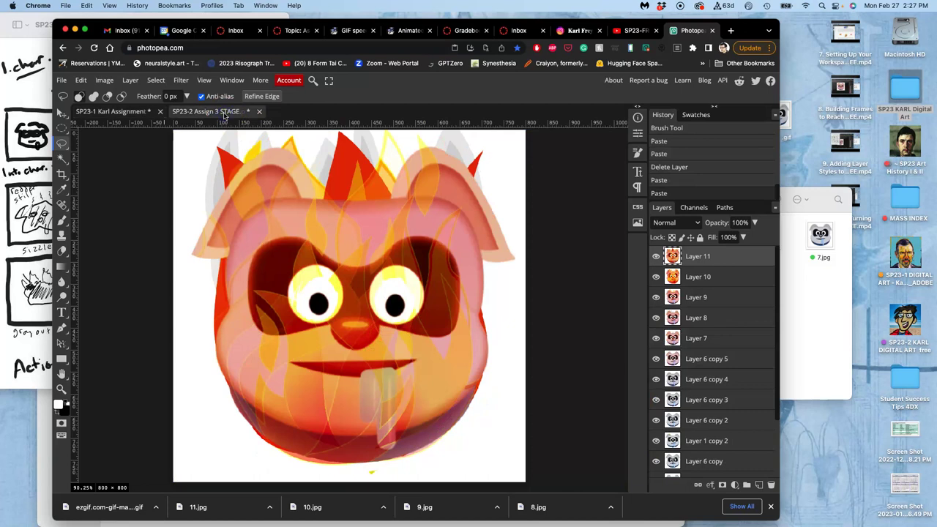
{"action": "key", "text": "super+v"}
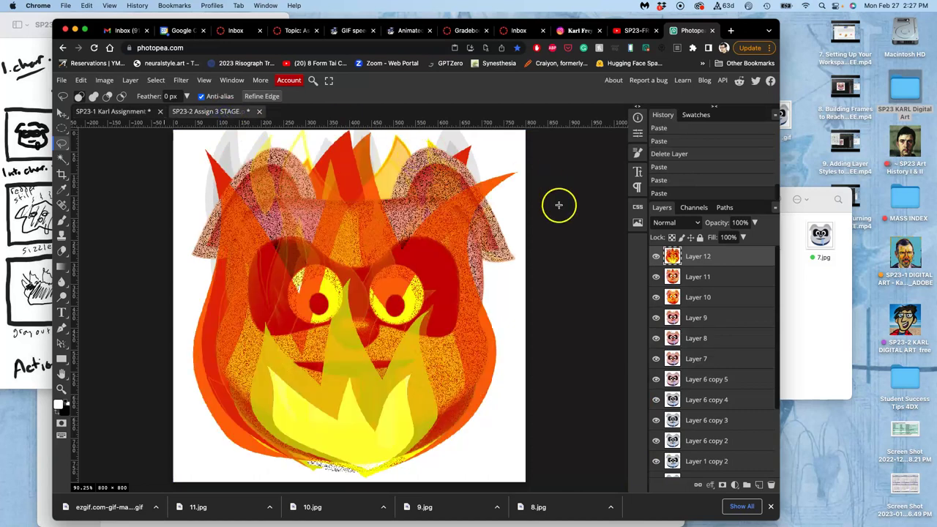
{"action": "key", "text": "super+s"}
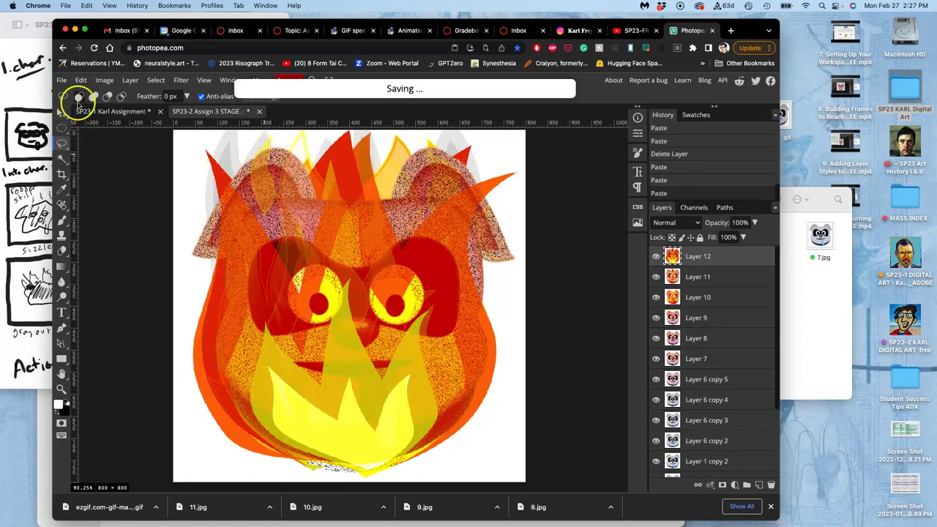
In the Karl Assignment, deselect and delete the temporary merged fire layer
{"action": "left_click", "coordinate": [102, 112]}
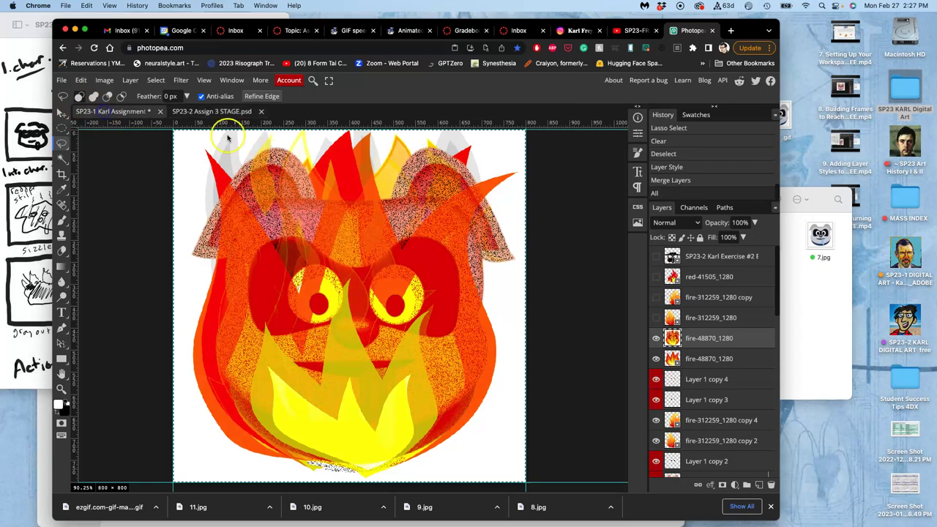
{"action": "left_click", "coordinate": [458, 253]}
{"action": "key", "text": "Delete"}
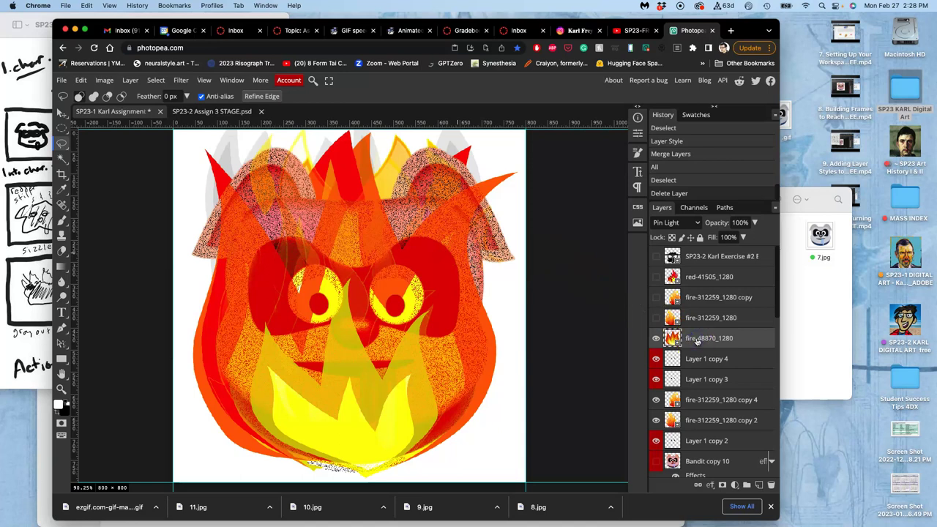
Select fire-48870_1280 copy, fire-312259_1280 copy 3 and cigar-24285_1280 copy 7 together
{"action": "left_click", "coordinate": [699, 400]}
{"action": "left_click", "coordinate": [691, 421]}
{"action": "scroll", "coordinate": [691, 423], "scroll_direction": "down", "scroll_amount": 2}
{"action": "scroll", "coordinate": [691, 423], "scroll_direction": "down", "scroll_amount": 2}
{"action": "scroll", "coordinate": [691, 424], "scroll_direction": "down", "scroll_amount": 2}
{"action": "scroll", "coordinate": [692, 424], "scroll_direction": "down", "scroll_amount": 2}
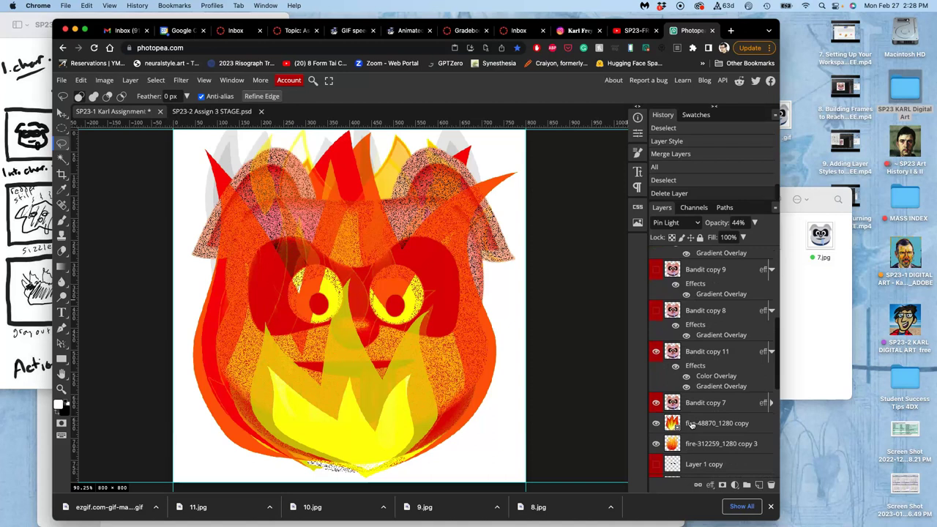
{"action": "left_click", "coordinate": [692, 424]}
{"action": "left_click", "coordinate": [693, 445], "text": "shift"}
{"action": "scroll", "coordinate": [693, 443], "scroll_direction": "down", "scroll_amount": 1}
{"action": "scroll", "coordinate": [693, 442], "scroll_direction": "down", "scroll_amount": 1}
{"action": "scroll", "coordinate": [693, 441], "scroll_direction": "down", "scroll_amount": 1}
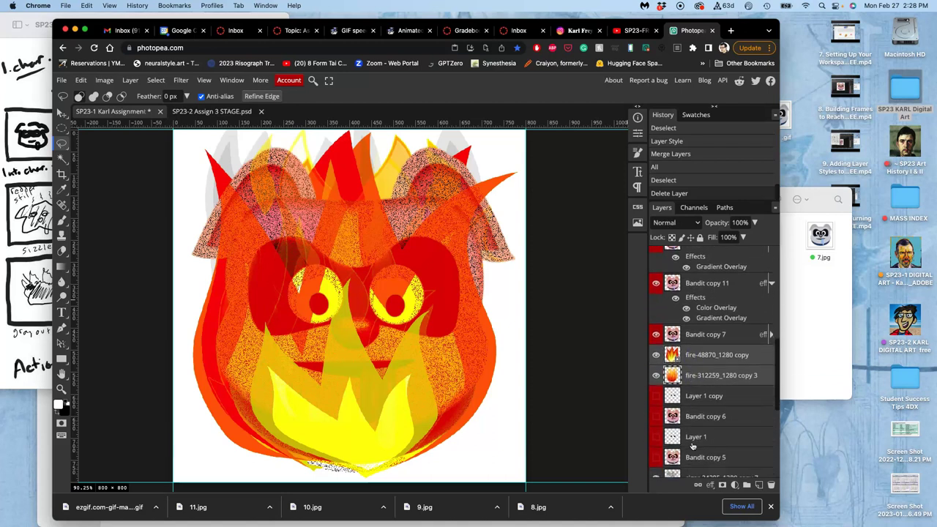
{"action": "scroll", "coordinate": [693, 445], "scroll_direction": "down", "scroll_amount": 1}
{"action": "scroll", "coordinate": [692, 444], "scroll_direction": "down", "scroll_amount": 1}
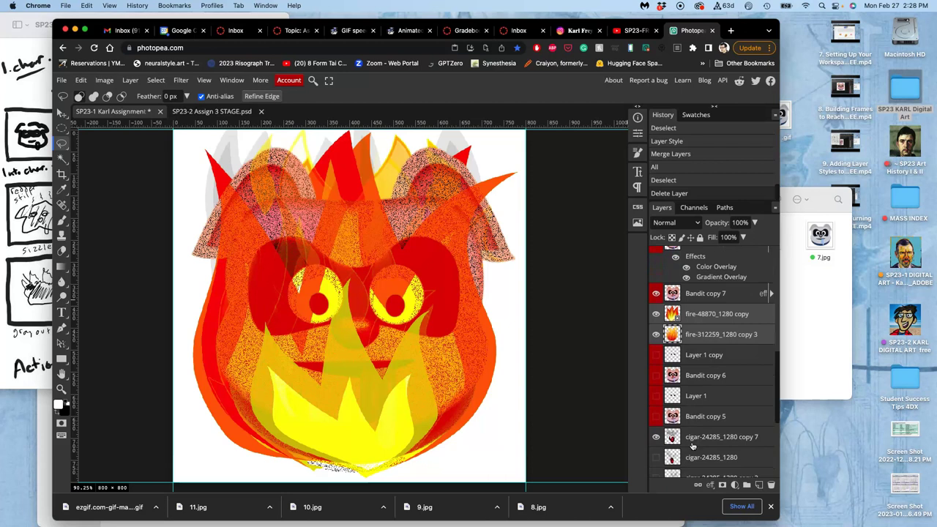
{"action": "left_click", "coordinate": [697, 439], "text": "super"}
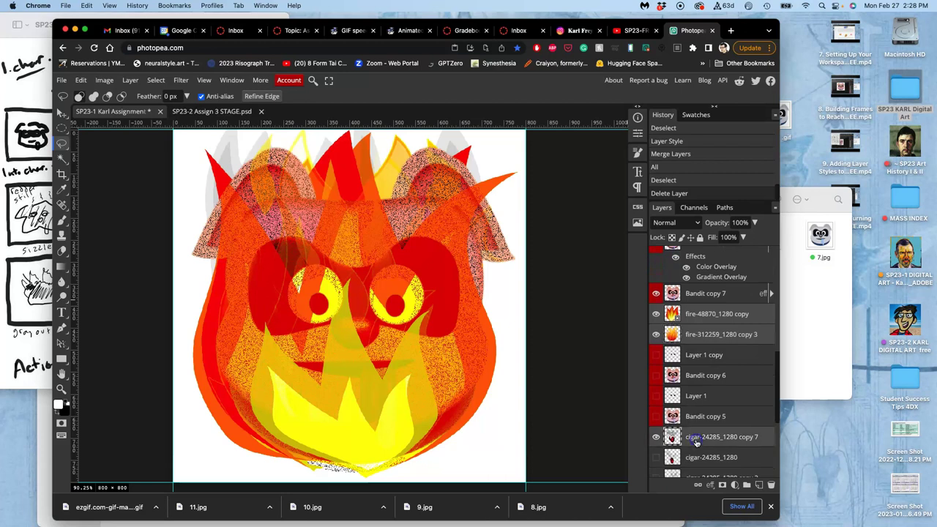
{"action": "scroll", "coordinate": [697, 443], "scroll_direction": "down", "scroll_amount": 5}
{"action": "scroll", "coordinate": [697, 442], "scroll_direction": "up", "scroll_amount": 3}
{"action": "scroll", "coordinate": [697, 443], "scroll_direction": "up", "scroll_amount": 1}
{"action": "scroll", "coordinate": [697, 442], "scroll_direction": "up", "scroll_amount": 1}
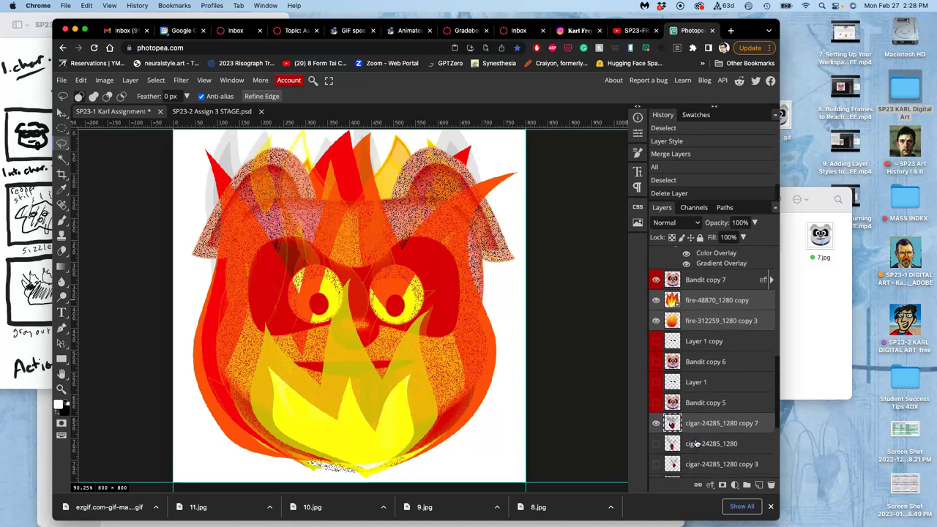
Flip the three layers horizontally, shift them slightly left, and bring up the STAGE document
{"action": "key", "text": "ctrl+alt+t"}
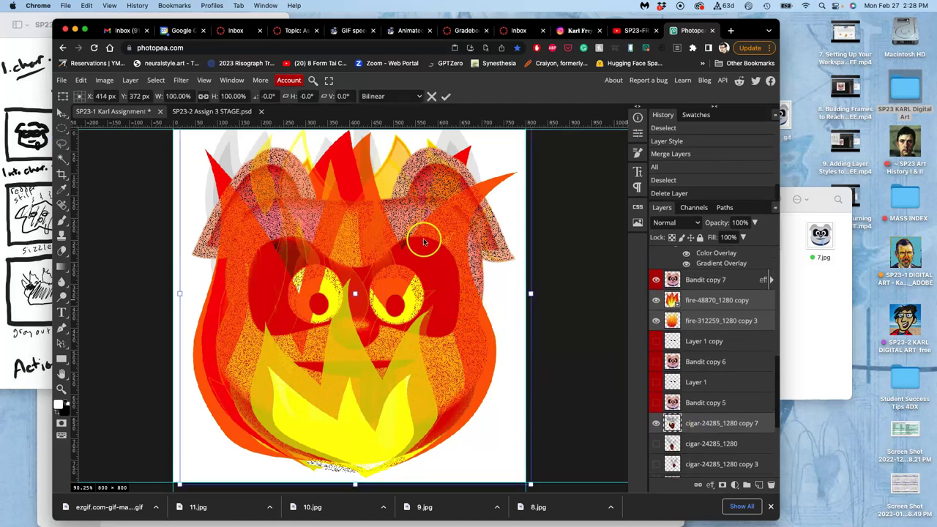
{"action": "right_click", "coordinate": [423, 242]}
{"action": "left_click", "coordinate": [452, 392]}
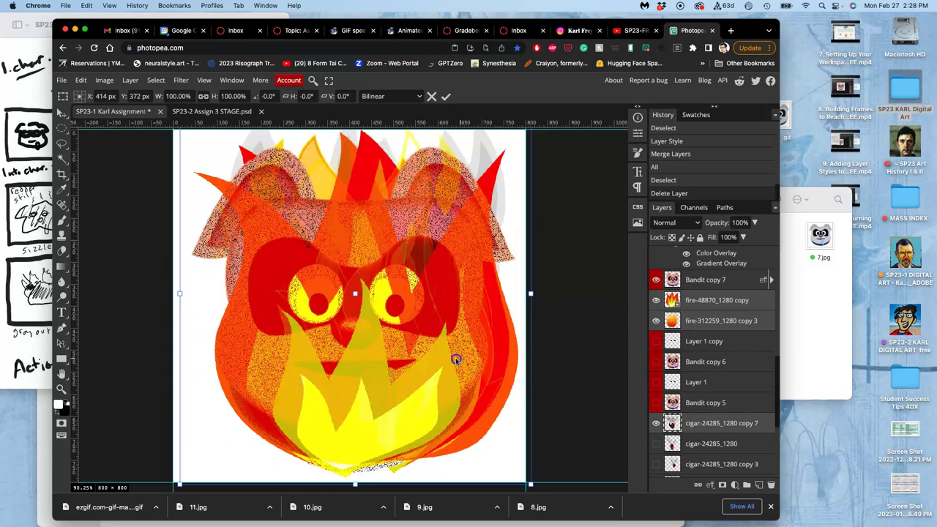
{"action": "left_click_drag", "start_coordinate": [451, 359], "coordinate": [442, 360]}
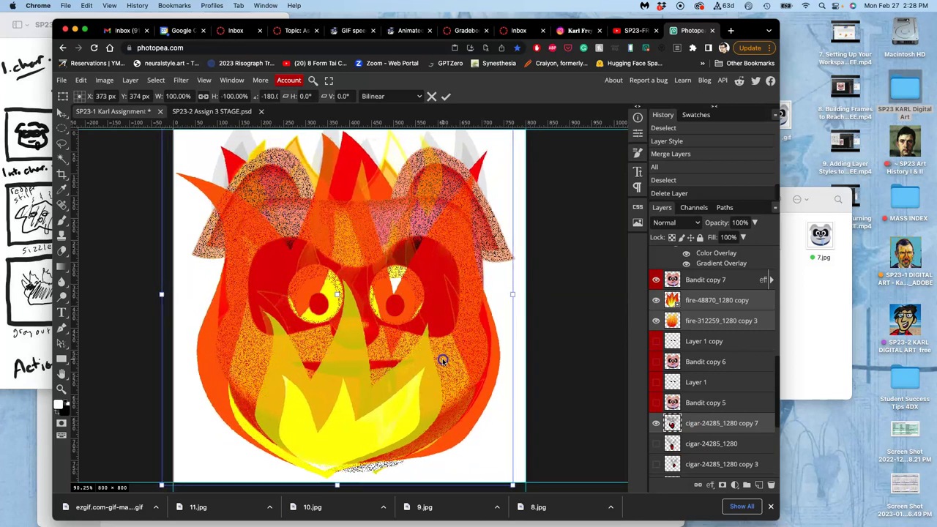
{"action": "key", "text": "Return"}
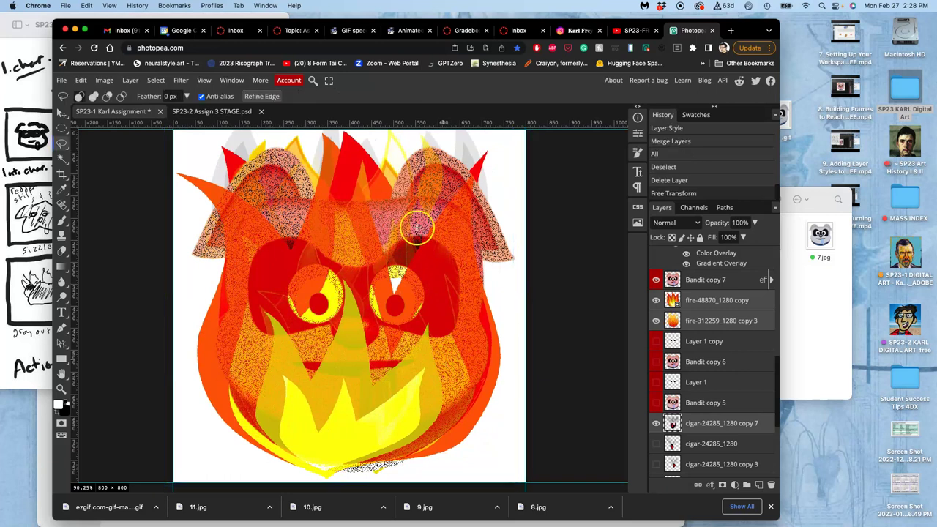
{"action": "left_click", "coordinate": [229, 112]}
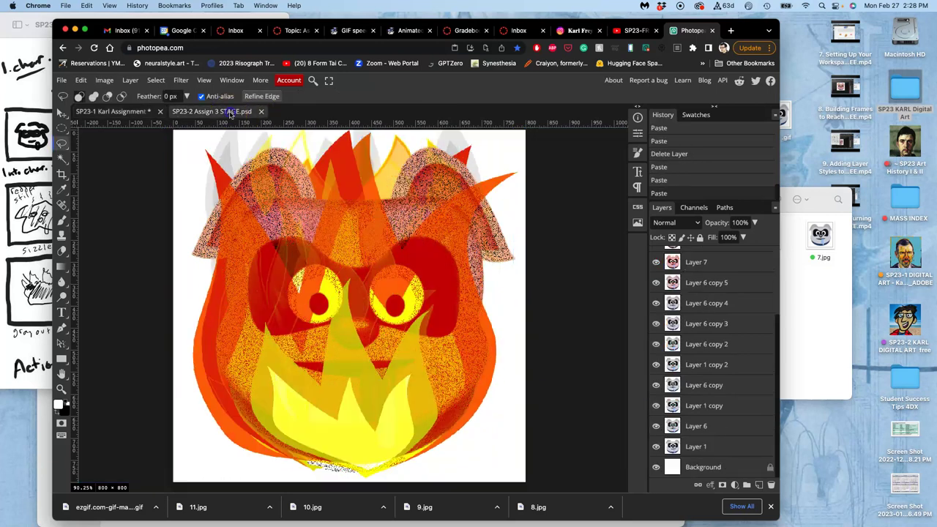
Distort the fire layer by pulling its top-left corner inward
{"action": "left_click", "coordinate": [130, 110]}
{"action": "left_click", "coordinate": [193, 111]}
{"action": "left_click", "coordinate": [110, 111]}
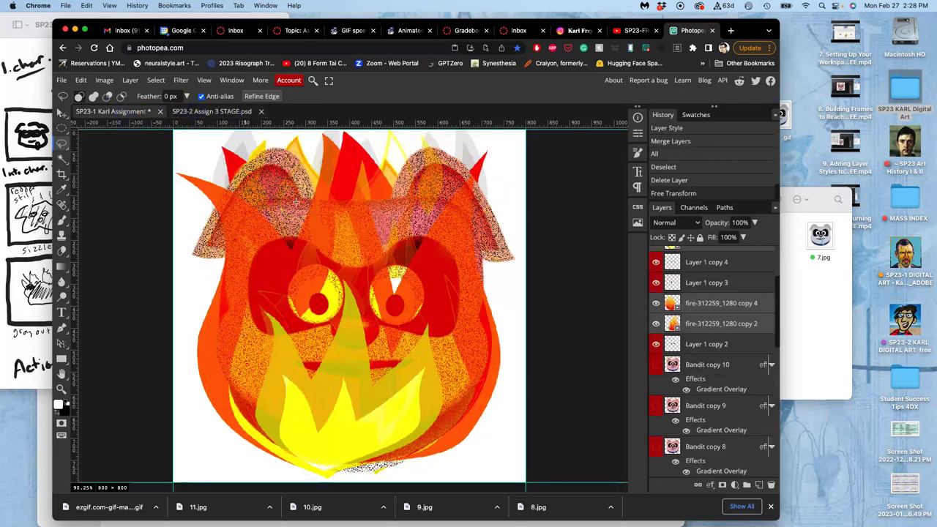
{"action": "key", "text": "ctrl+t"}
{"action": "right_click", "coordinate": [299, 230]}
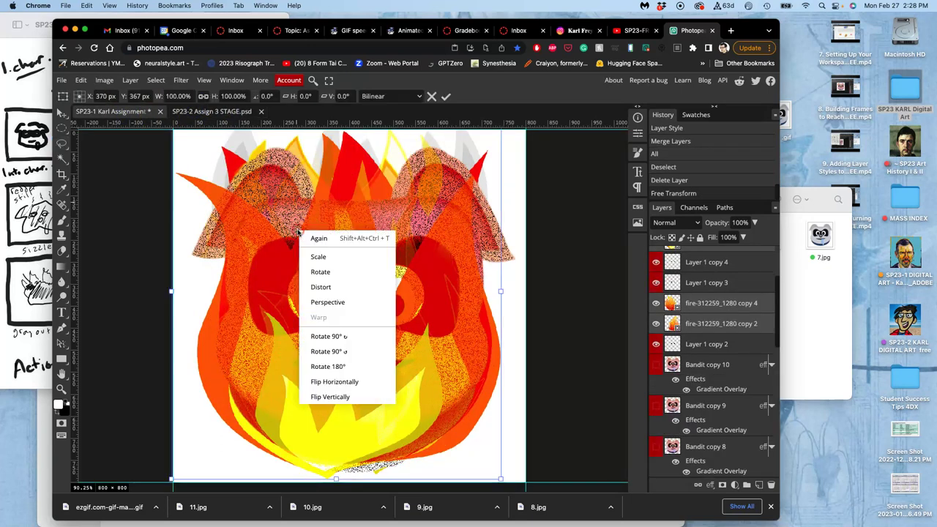
{"action": "left_click", "coordinate": [317, 287]}
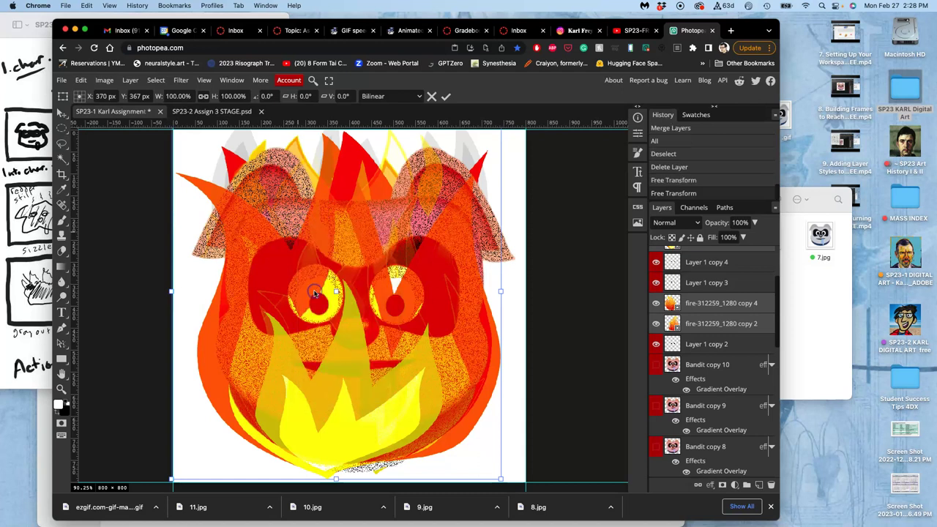
{"action": "scroll", "coordinate": [315, 292], "scroll_direction": "up", "scroll_amount": 2}
{"action": "left_click_drag", "start_coordinate": [184, 145], "coordinate": [229, 144]}
{"action": "left_click", "coordinate": [217, 308]}
{"action": "key", "text": "l"}
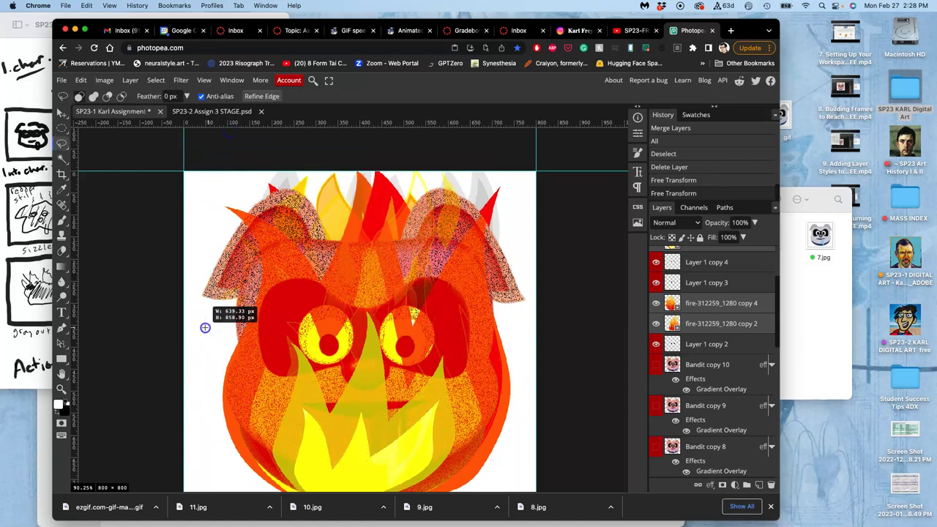
{"action": "scroll", "coordinate": [228, 334], "scroll_direction": "down", "scroll_amount": 2}
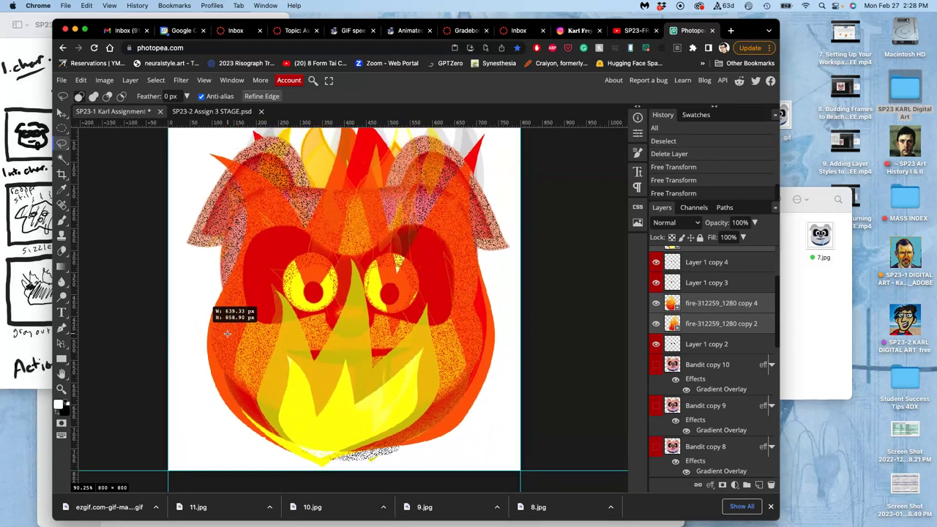
Distort the flames again, adjusting bottom and top-right corners and lowering the top edge
{"action": "key", "text": "ctrl+alt+t"}
{"action": "scroll", "coordinate": [242, 338], "scroll_direction": "down", "scroll_amount": 1}
{"action": "scroll", "coordinate": [246, 333], "scroll_direction": "down", "scroll_amount": 1}
{"action": "right_click", "coordinate": [253, 331]}
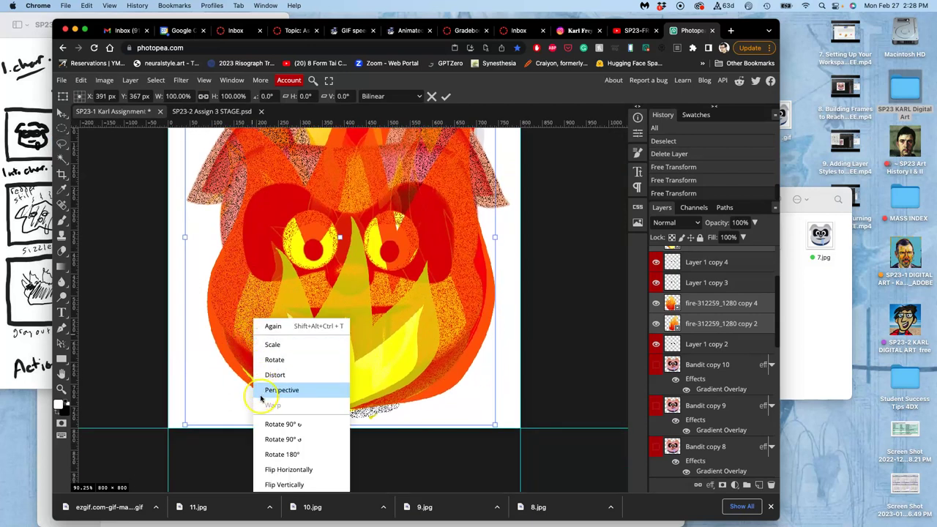
{"action": "left_click", "coordinate": [274, 378]}
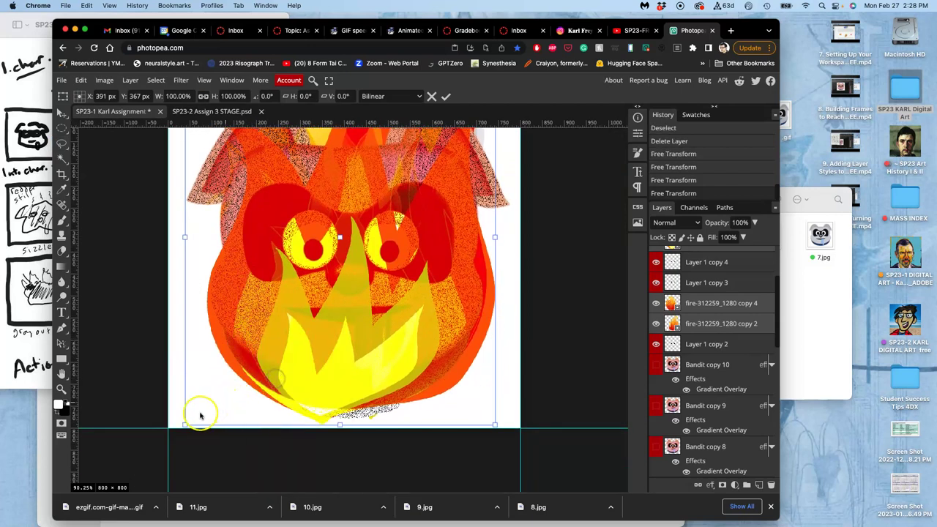
{"action": "left_click_drag", "start_coordinate": [185, 424], "coordinate": [212, 420]}
{"action": "left_click", "coordinate": [490, 419]}
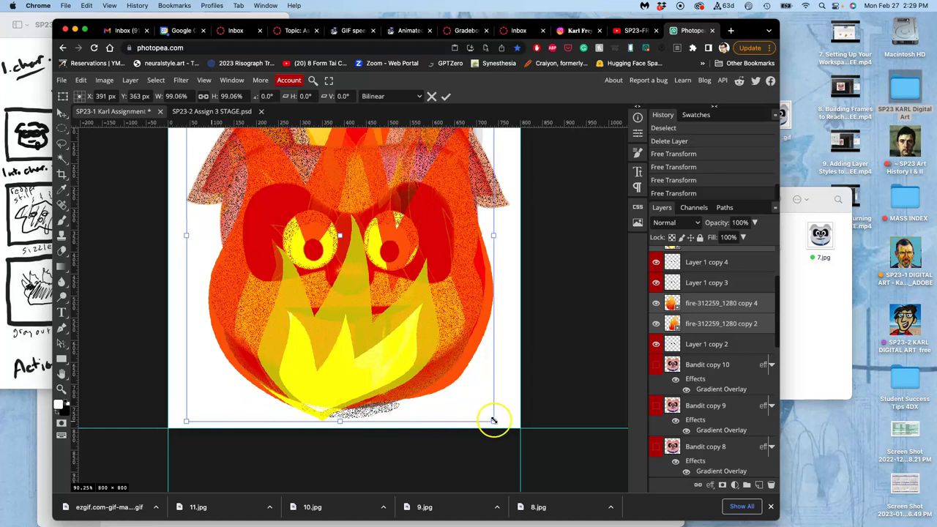
{"action": "left_click_drag", "start_coordinate": [495, 421], "coordinate": [503, 420]}
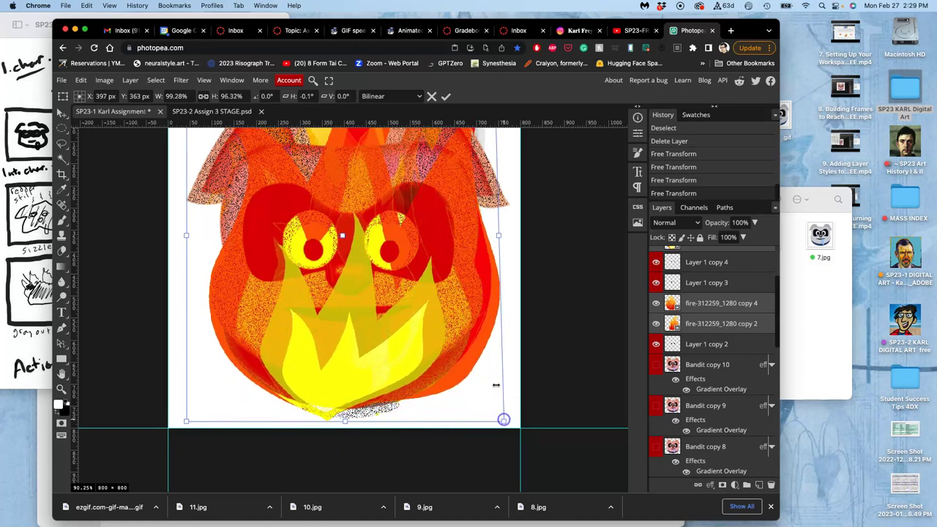
{"action": "scroll", "coordinate": [484, 358], "scroll_direction": "up", "scroll_amount": 3}
{"action": "scroll", "coordinate": [468, 328], "scroll_direction": "up", "scroll_amount": 3}
{"action": "scroll", "coordinate": [474, 135], "scroll_direction": "up", "scroll_amount": 2}
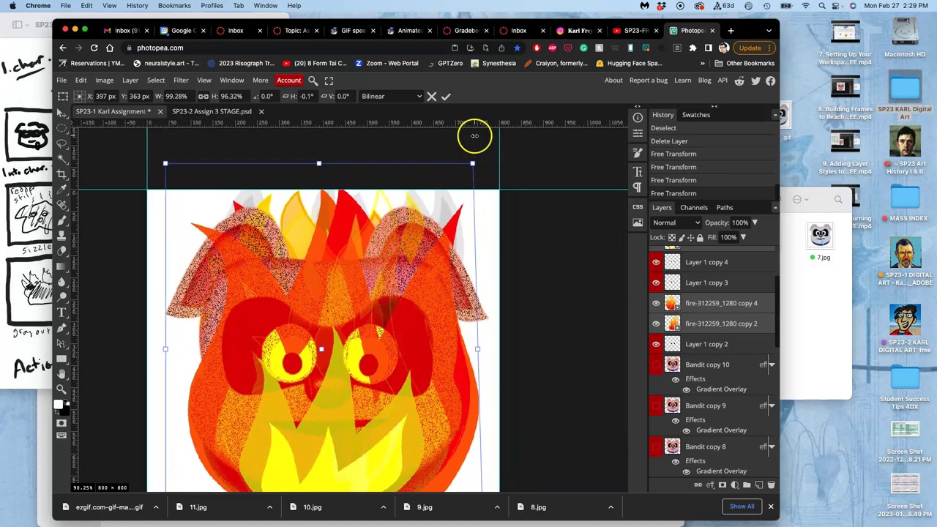
{"action": "left_click_drag", "start_coordinate": [472, 163], "coordinate": [455, 166]}
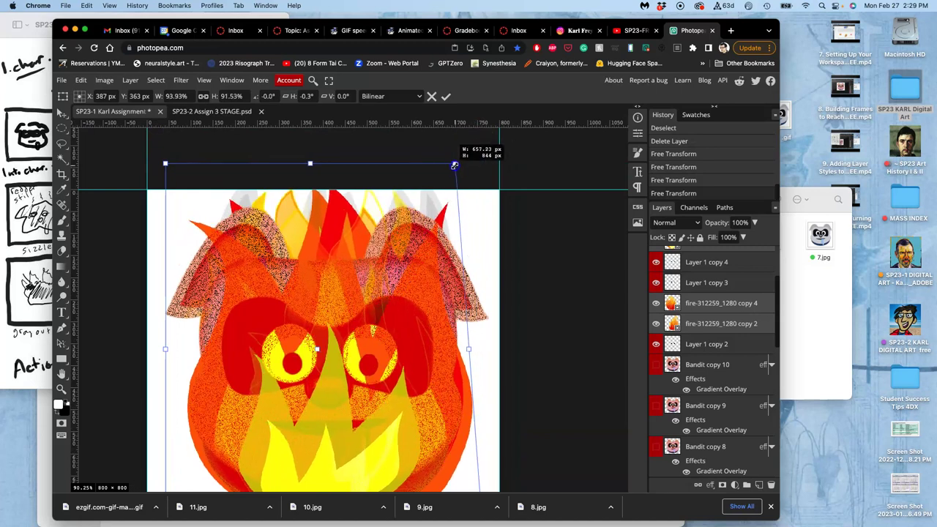
{"action": "left_click_drag", "start_coordinate": [454, 166], "coordinate": [453, 166]}
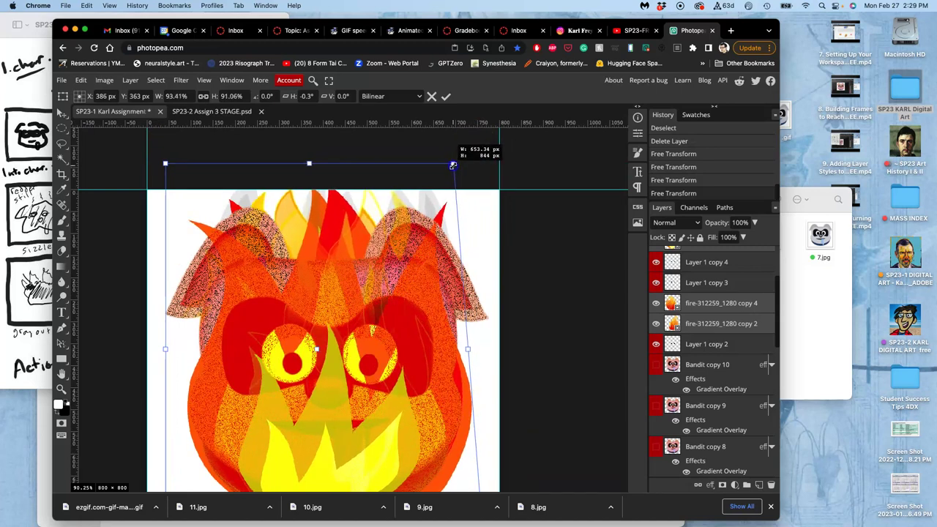
{"action": "left_click", "coordinate": [311, 168]}
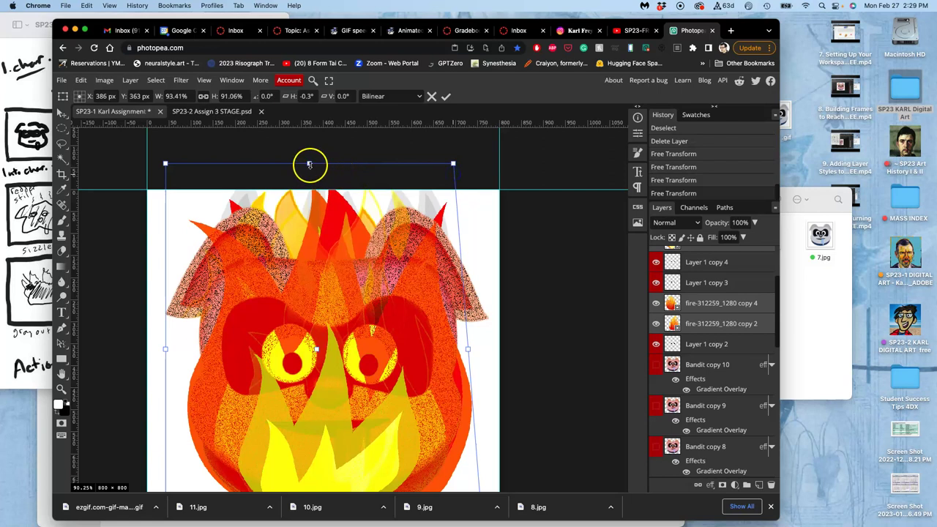
{"action": "left_click_drag", "start_coordinate": [310, 169], "coordinate": [310, 168]}
{"action": "key", "text": "Return"}
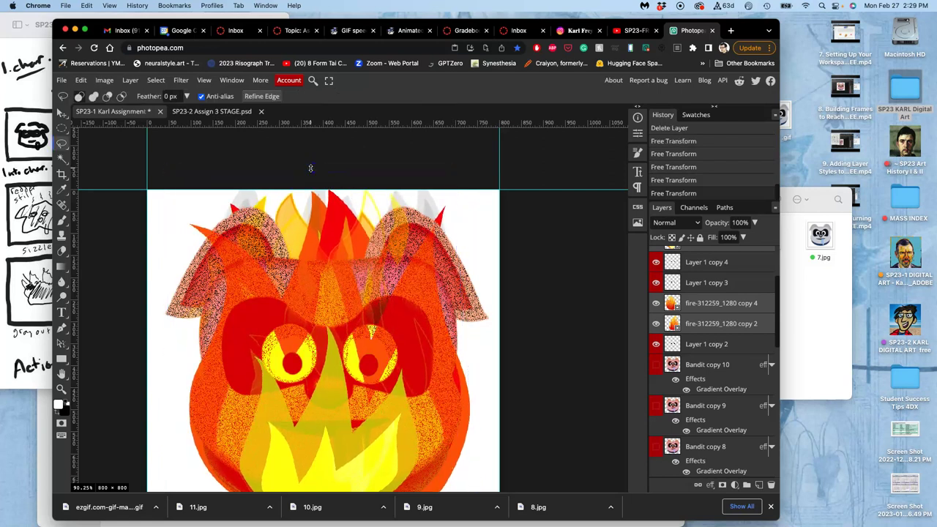
{"action": "scroll", "coordinate": [310, 220], "scroll_direction": "down", "scroll_amount": 2}
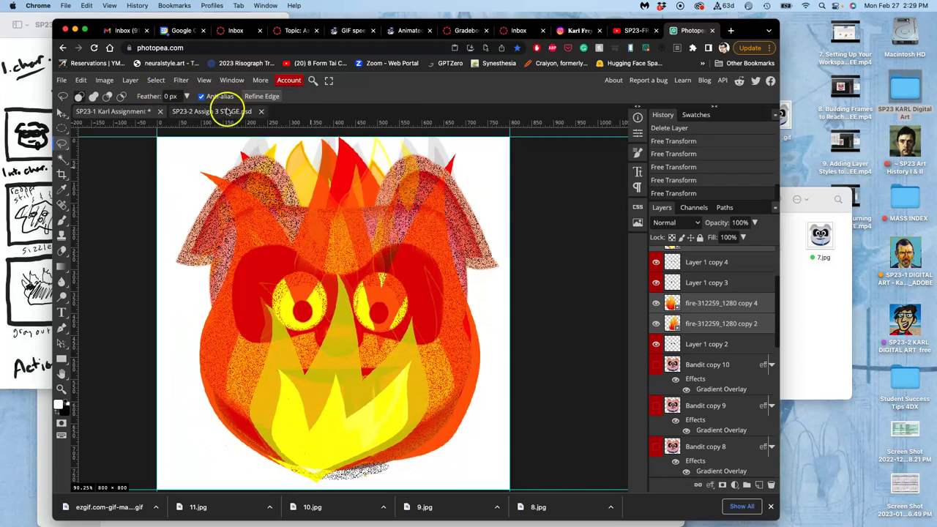
Move the pin-light fire-312259_1280 copy 2 flames about 40 px left
{"action": "left_click", "coordinate": [227, 112]}
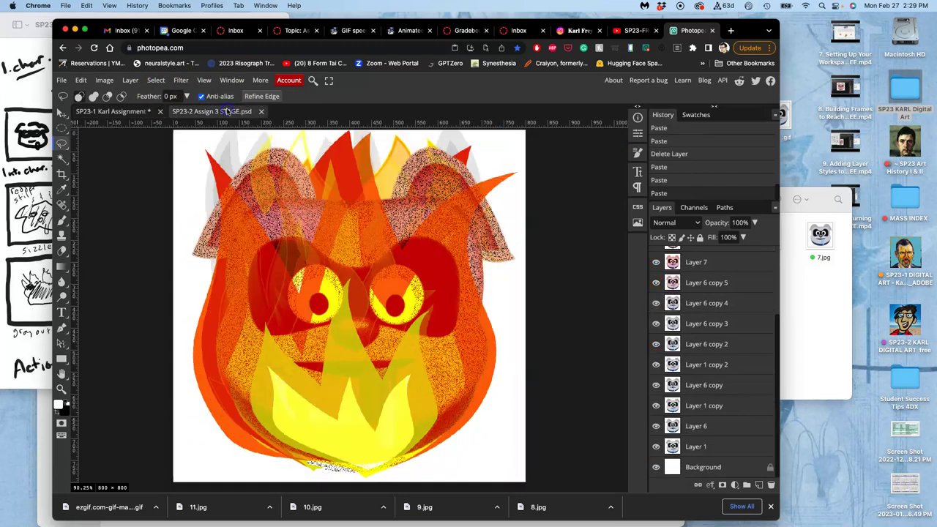
{"action": "left_click", "coordinate": [146, 114]}
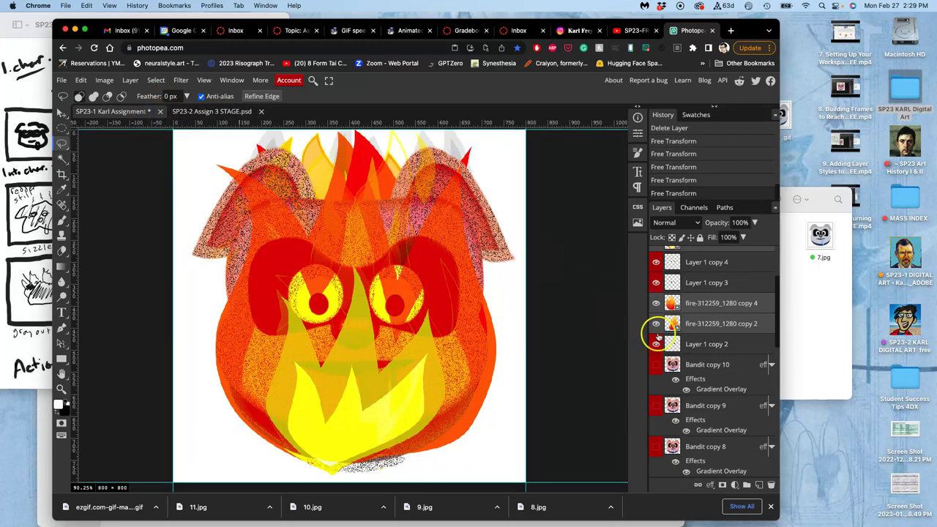
{"action": "left_click", "coordinate": [697, 327]}
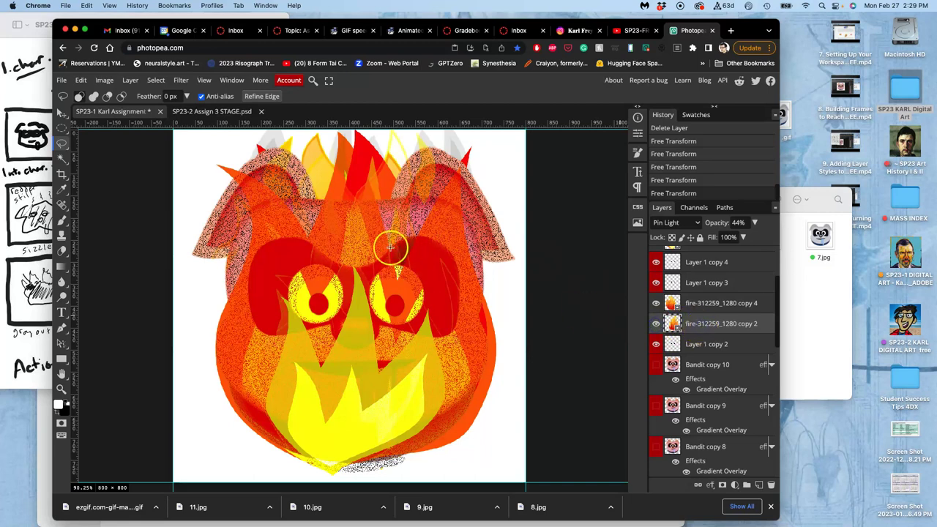
{"action": "left_click", "coordinate": [61, 112]}
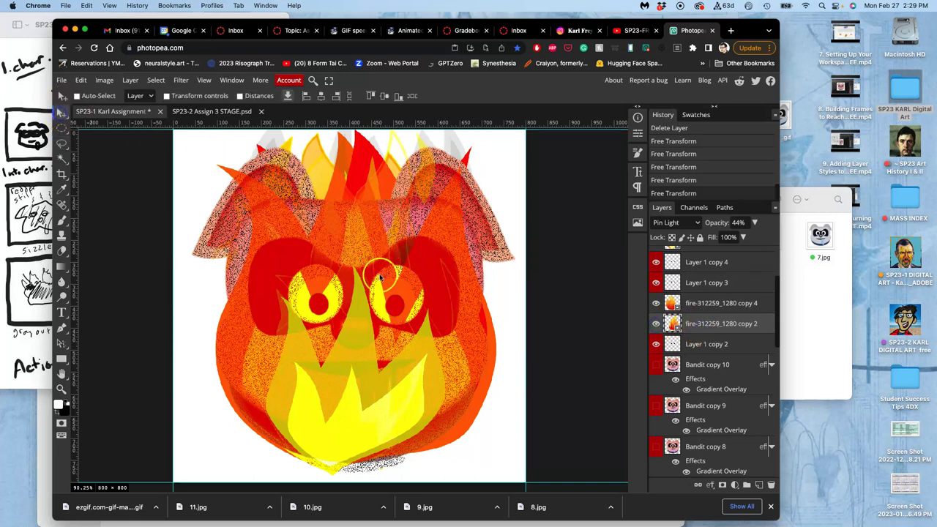
{"action": "left_click_drag", "start_coordinate": [389, 275], "coordinate": [359, 273]}
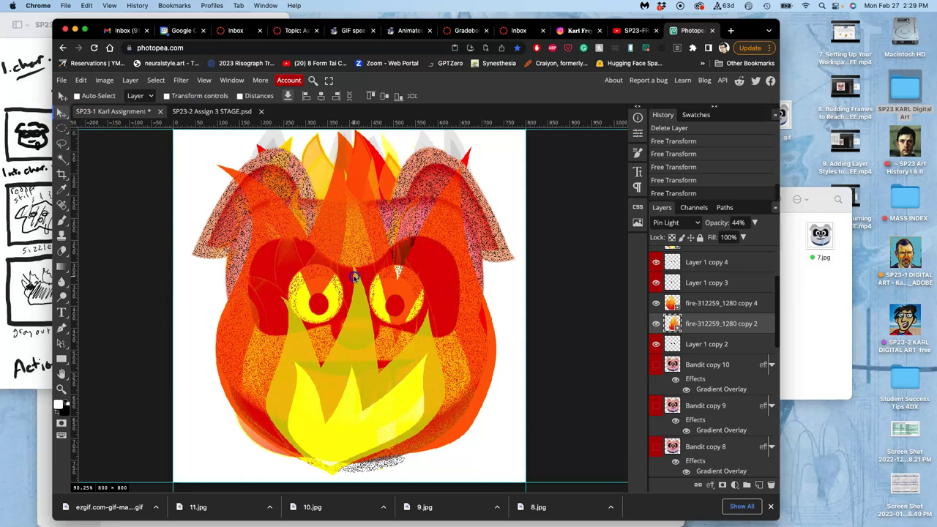
{"action": "left_click", "coordinate": [580, 297]}
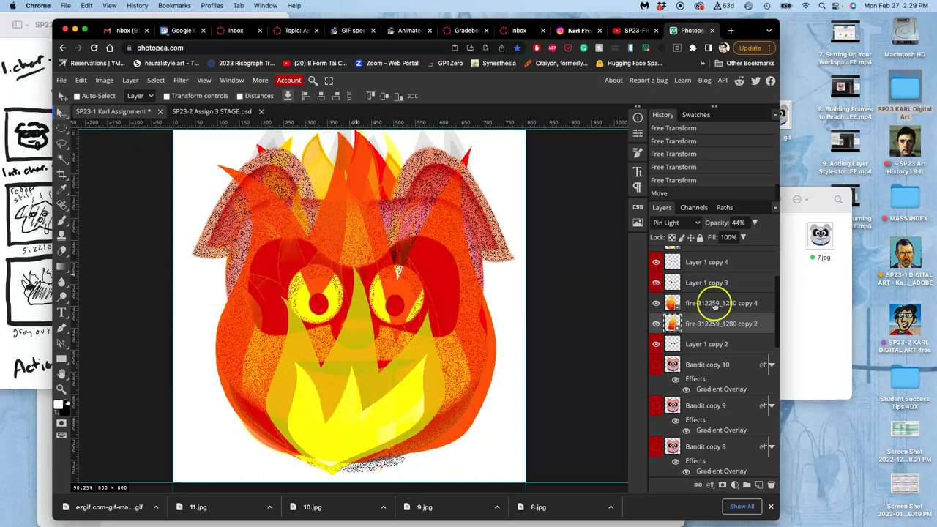
{"action": "scroll", "coordinate": [718, 318], "scroll_direction": "up", "scroll_amount": 1}
Reposition fire-312259_1280 copy 4, fire-48870_1280 and fire-48870_1280 copy over Bandit
{"action": "left_click", "coordinate": [717, 326]}
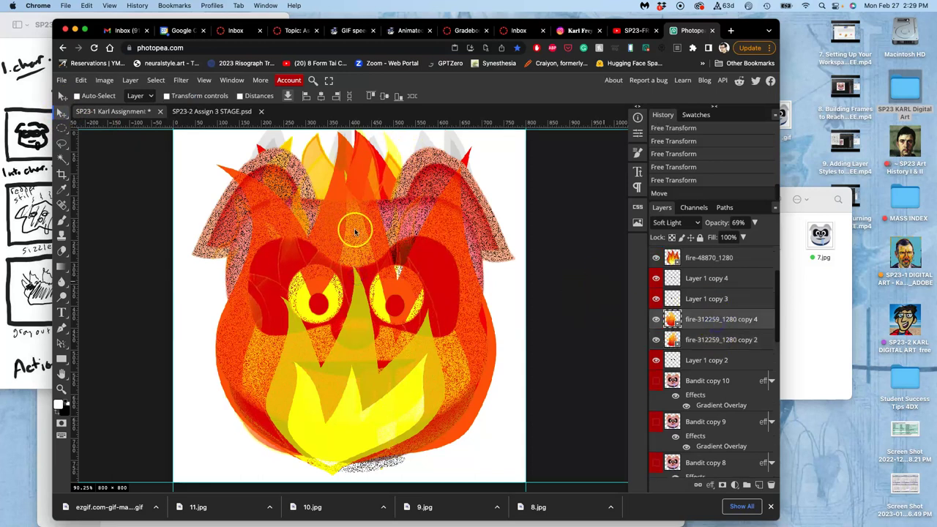
{"action": "mouse_move", "coordinate": [299, 187]}
{"action": "left_mouse_down"}
{"action": "mouse_move", "coordinate": [326, 175]}
{"action": "mouse_move", "coordinate": [372, 200]}
{"action": "left_mouse_up"}
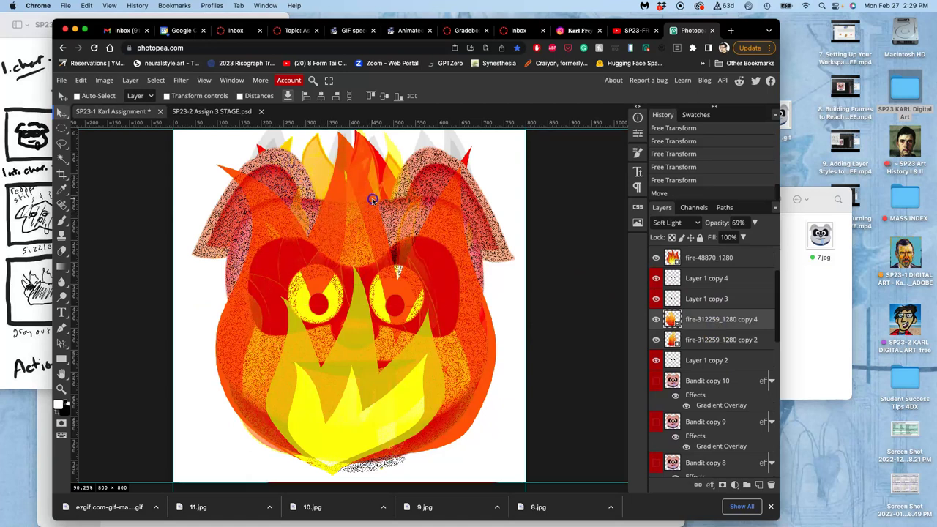
{"action": "scroll", "coordinate": [701, 277], "scroll_direction": "up", "scroll_amount": 1}
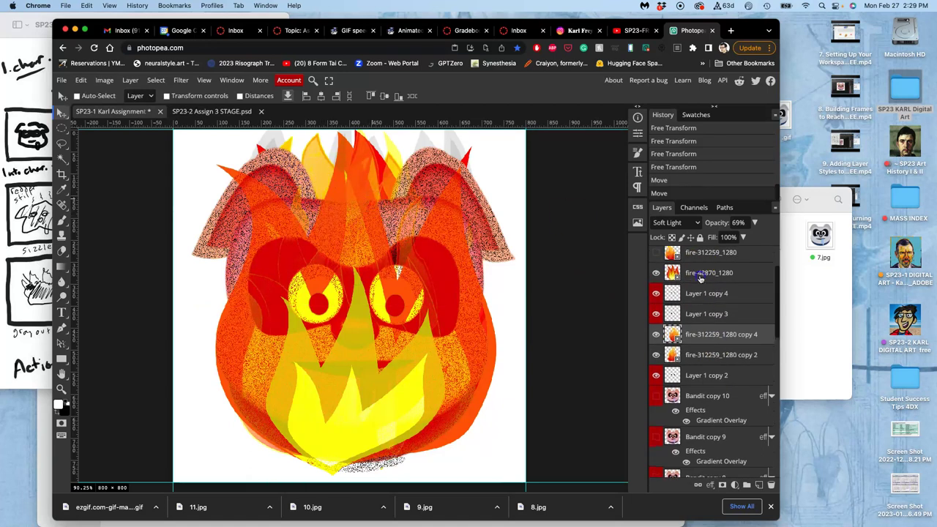
{"action": "left_click", "coordinate": [701, 277]}
{"action": "left_click_drag", "start_coordinate": [431, 294], "coordinate": [411, 305]}
{"action": "scroll", "coordinate": [699, 340], "scroll_direction": "down", "scroll_amount": 2}
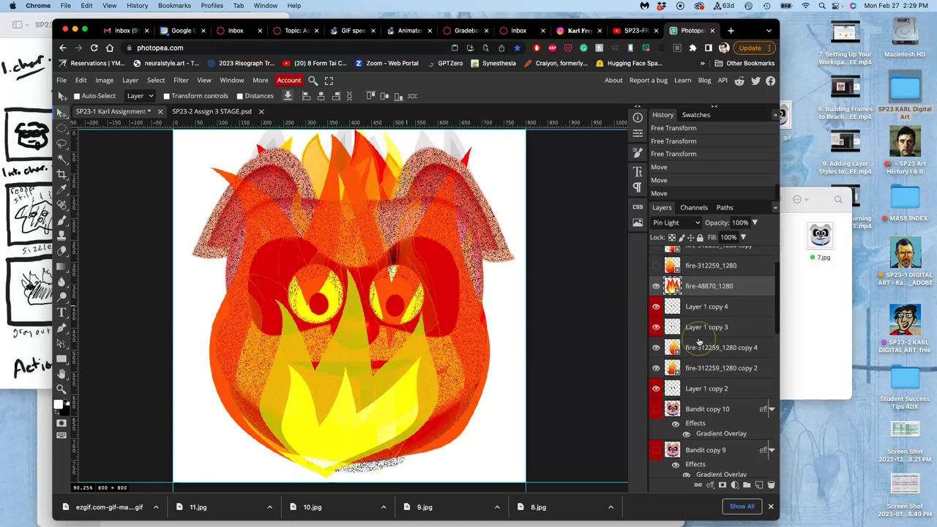
{"action": "scroll", "coordinate": [700, 340], "scroll_direction": "down", "scroll_amount": 3}
{"action": "scroll", "coordinate": [700, 341], "scroll_direction": "down", "scroll_amount": 3}
{"action": "scroll", "coordinate": [699, 341], "scroll_direction": "down", "scroll_amount": 2}
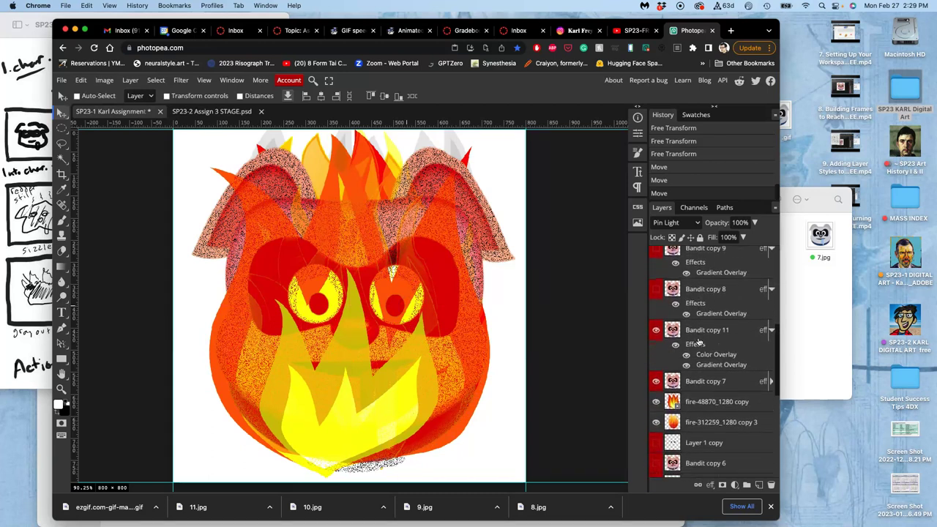
{"action": "left_click", "coordinate": [696, 402]}
{"action": "left_click_drag", "start_coordinate": [425, 198], "coordinate": [372, 179]}
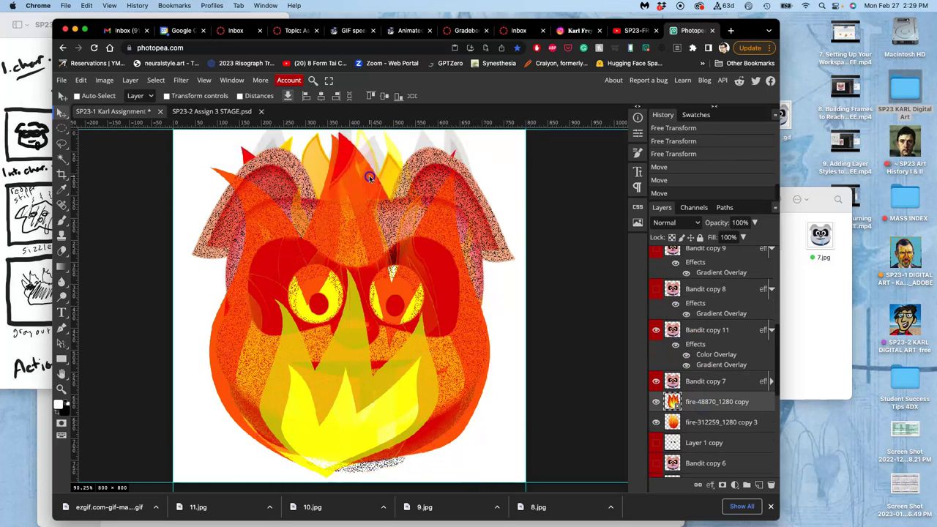
{"action": "left_click_drag", "start_coordinate": [372, 178], "coordinate": [377, 176]}
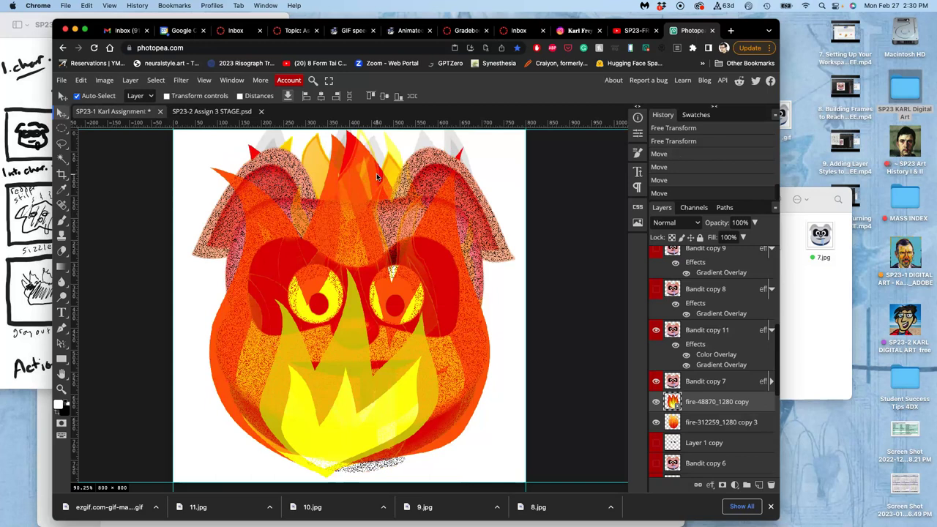
Flip the fire-48870_1280 copy flames horizontally and move them about 50 px left
{"action": "key", "text": "ctrl+t"}
{"action": "right_click", "coordinate": [390, 218]}
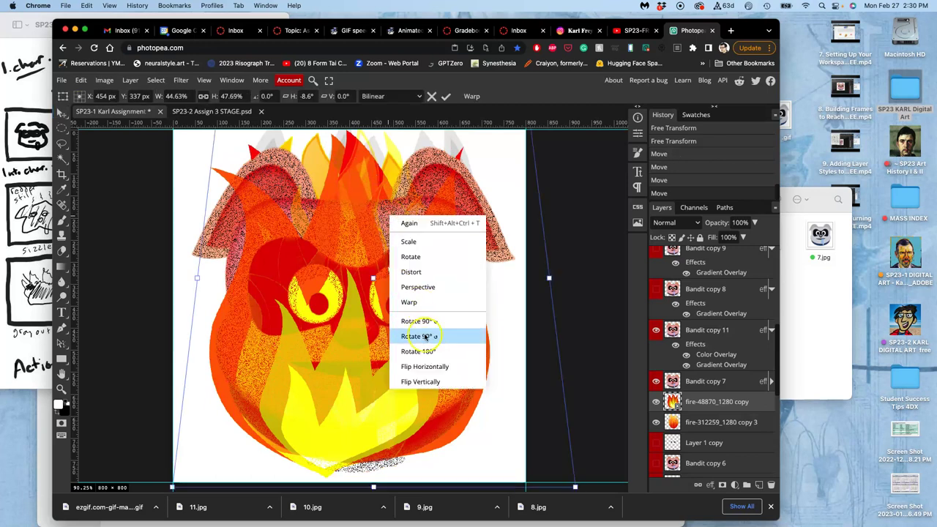
{"action": "left_click", "coordinate": [427, 366]}
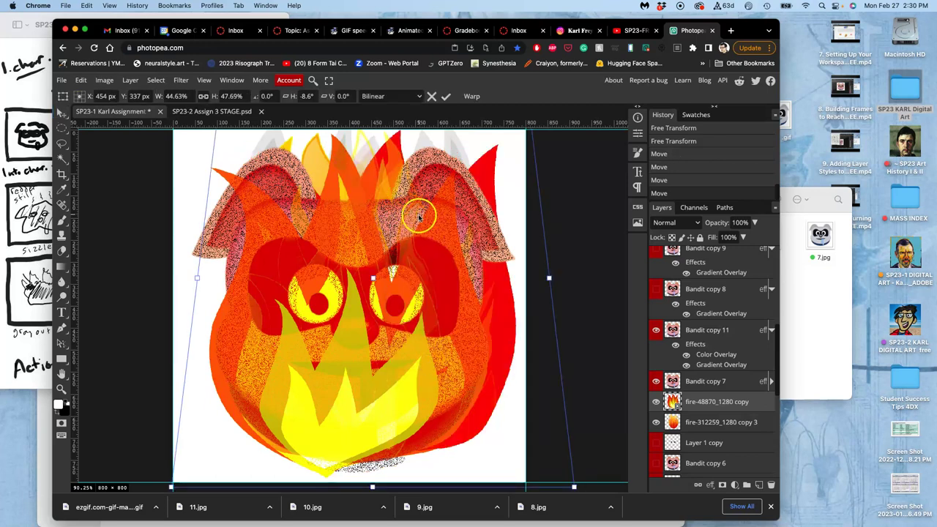
{"action": "mouse_move", "coordinate": [503, 330]}
{"action": "left_mouse_down"}
{"action": "mouse_move", "coordinate": [463, 332]}
{"action": "mouse_move", "coordinate": [467, 344]}
{"action": "left_mouse_up"}
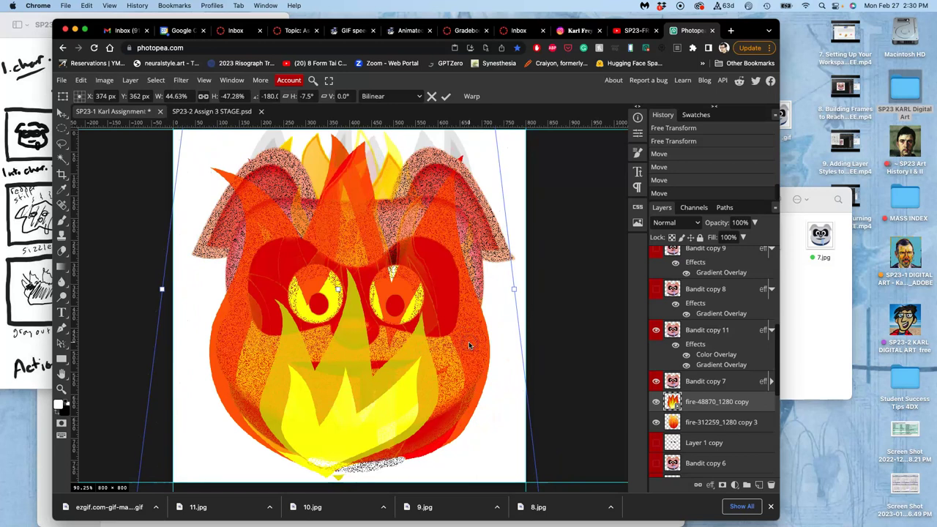
{"action": "key", "text": "Return"}
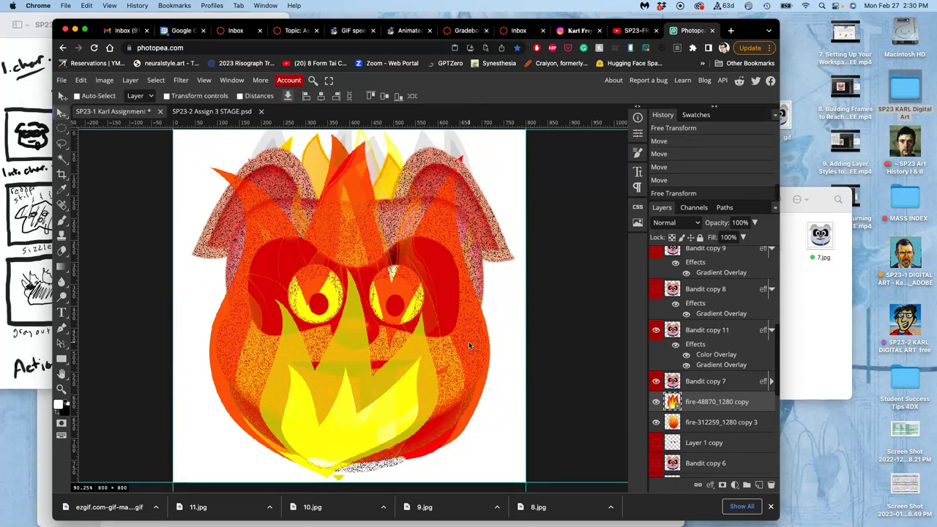
Show fire-312259_1280 copy 3 and move its yellow flames down and left
{"action": "left_click", "coordinate": [658, 423]}
{"action": "left_click", "coordinate": [700, 425]}
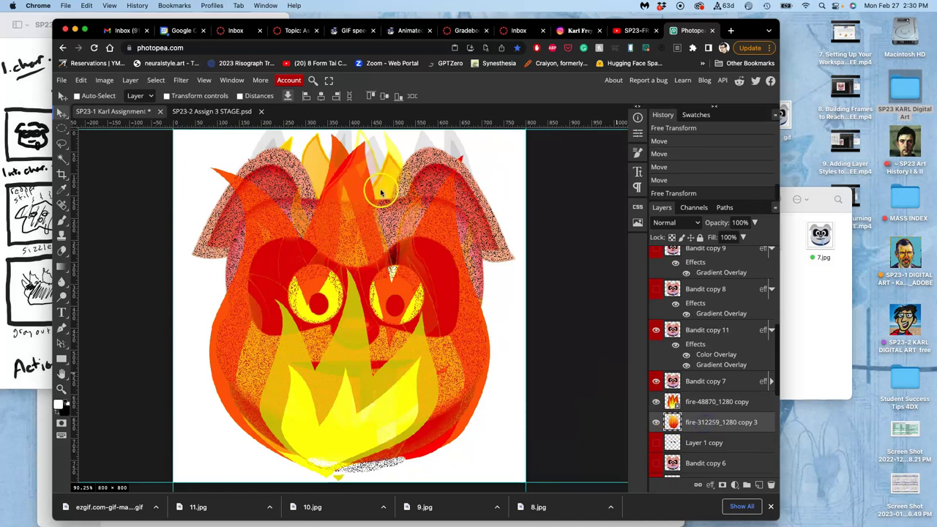
{"action": "left_click_drag", "start_coordinate": [382, 193], "coordinate": [374, 201]}
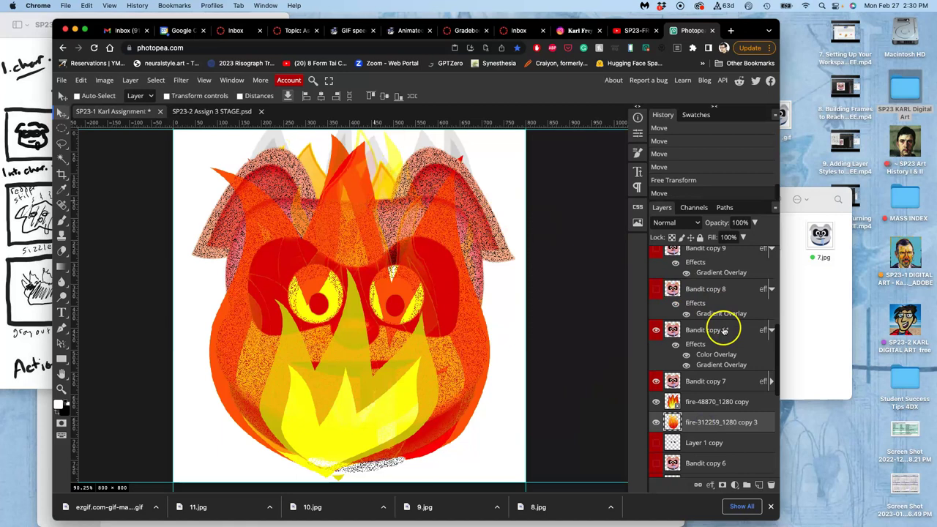
{"action": "scroll", "coordinate": [723, 331], "scroll_direction": "up", "scroll_amount": 3}
{"action": "scroll", "coordinate": [724, 331], "scroll_direction": "up", "scroll_amount": 2}
{"action": "scroll", "coordinate": [723, 331], "scroll_direction": "up", "scroll_amount": 1}
{"action": "scroll", "coordinate": [724, 331], "scroll_direction": "down", "scroll_amount": 3}
{"action": "scroll", "coordinate": [724, 331], "scroll_direction": "down", "scroll_amount": 1}
{"action": "scroll", "coordinate": [714, 348], "scroll_direction": "down", "scroll_amount": 1}
Duplicate Bandit copy 11 as Bandit copy 12 with the Multiply blend mode
{"action": "left_click", "coordinate": [706, 362]}
{"action": "left_click", "coordinate": [656, 361]}
{"action": "left_click", "coordinate": [656, 361]}
{"action": "left_click", "coordinate": [704, 364]}
{"action": "key", "text": "super+j"}
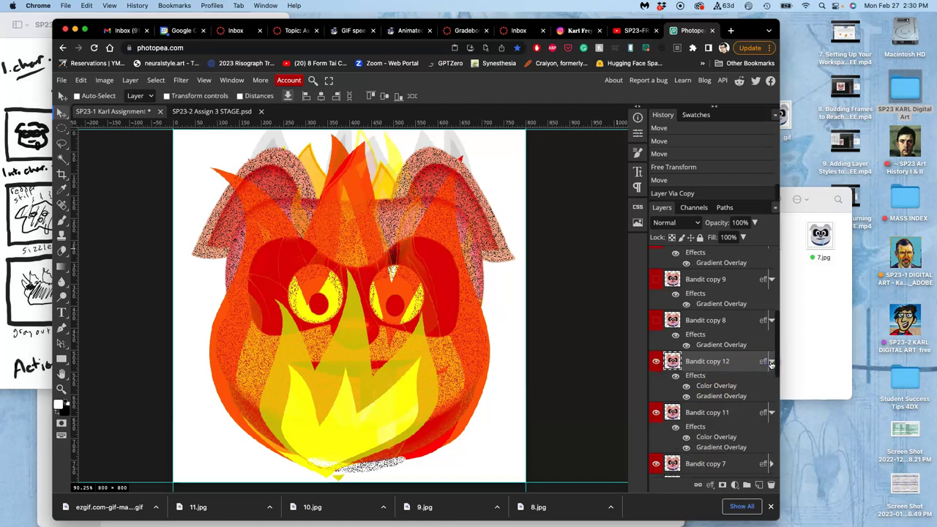
{"action": "left_click", "coordinate": [677, 222]}
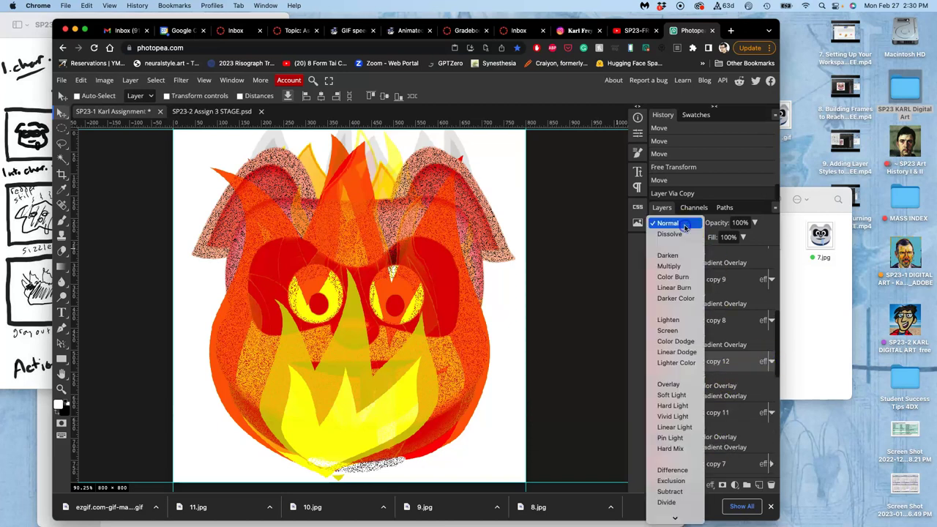
{"action": "left_click", "coordinate": [680, 268]}
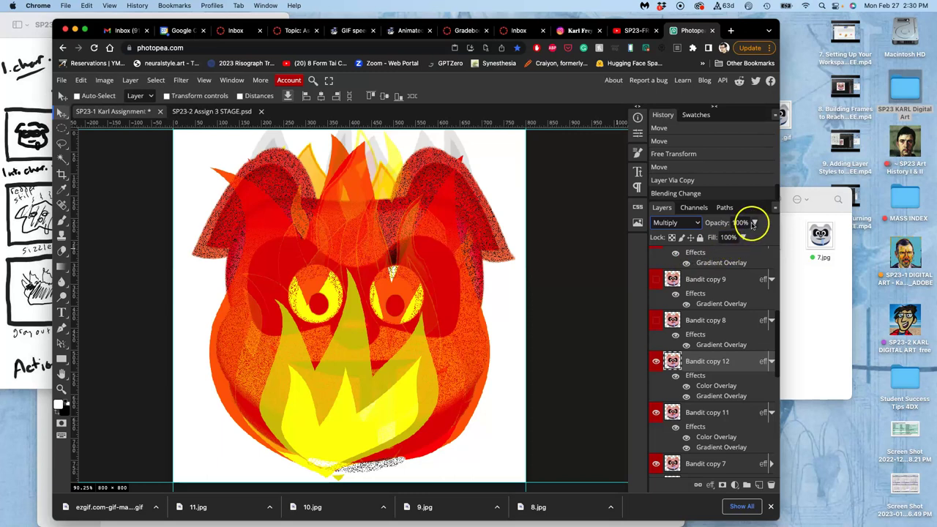
{"action": "left_click", "coordinate": [754, 223]}
{"action": "mouse_move", "coordinate": [749, 237]}
{"action": "left_mouse_down"}
{"action": "mouse_move", "coordinate": [711, 239]}
{"action": "mouse_move", "coordinate": [758, 241]}
{"action": "left_mouse_up"}
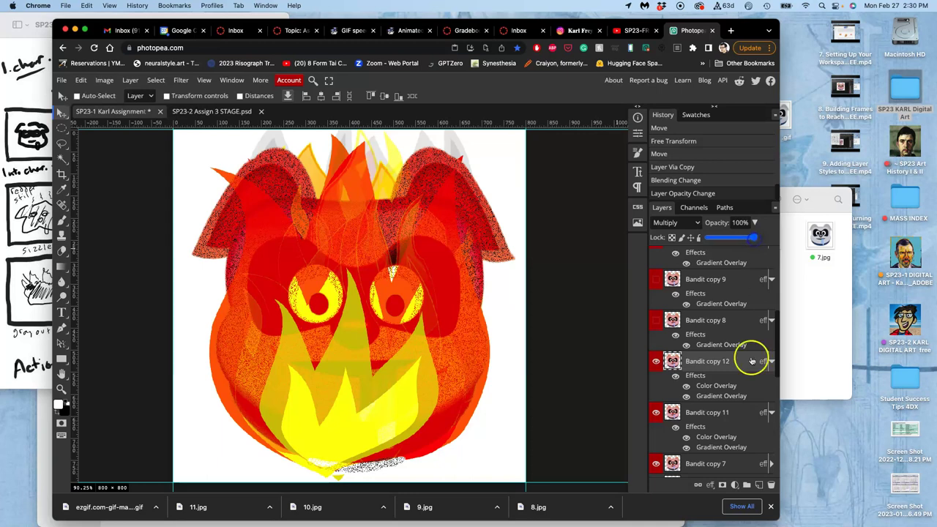
Turn off Bandit copy 12's Color Overlay and Gradient Overlay effects
{"action": "left_click", "coordinate": [687, 439]}
{"action": "left_click", "coordinate": [687, 448]}
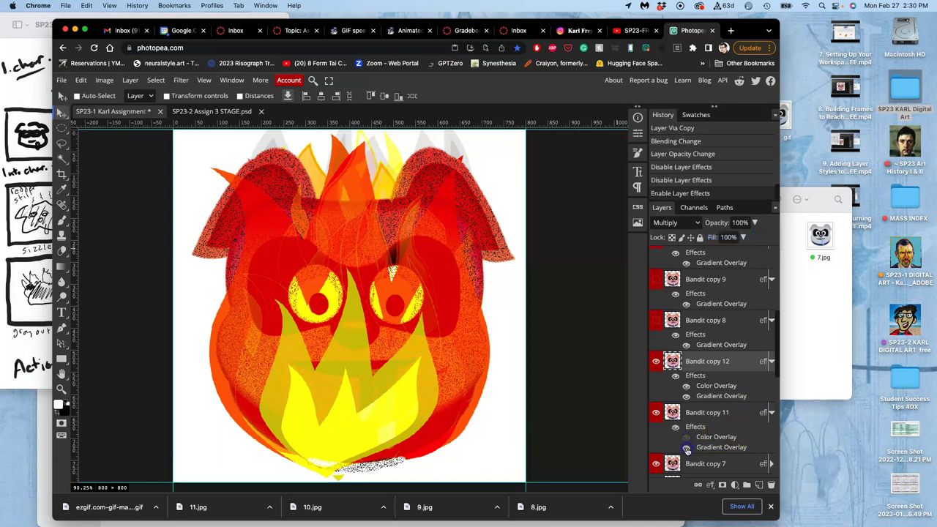
{"action": "left_click", "coordinate": [686, 438]}
{"action": "left_click", "coordinate": [687, 386]}
{"action": "left_click", "coordinate": [689, 396]}
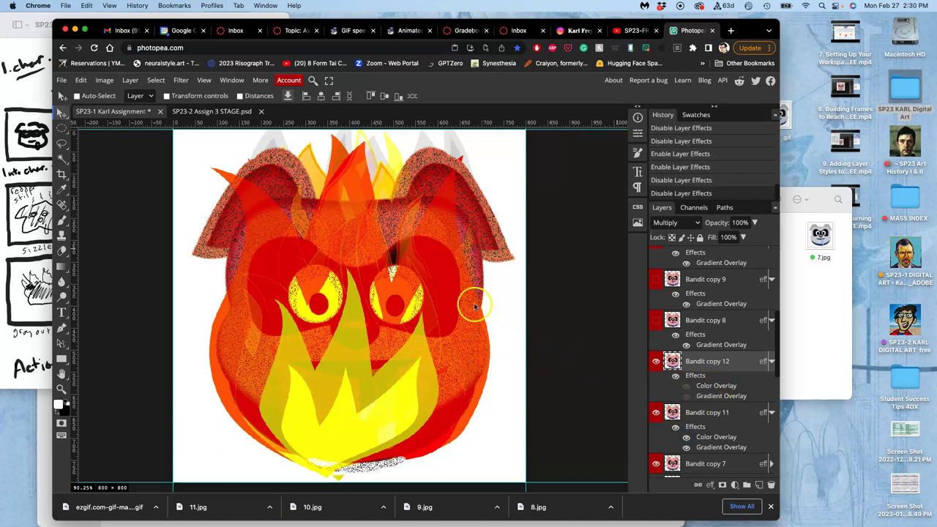
{"action": "left_click", "coordinate": [656, 413]}
Raise Bandit copy 11's dissolve Color Overlay opacity from 20% to 45%
{"action": "left_click", "coordinate": [713, 449]}
{"action": "double_click", "coordinate": [713, 438]}
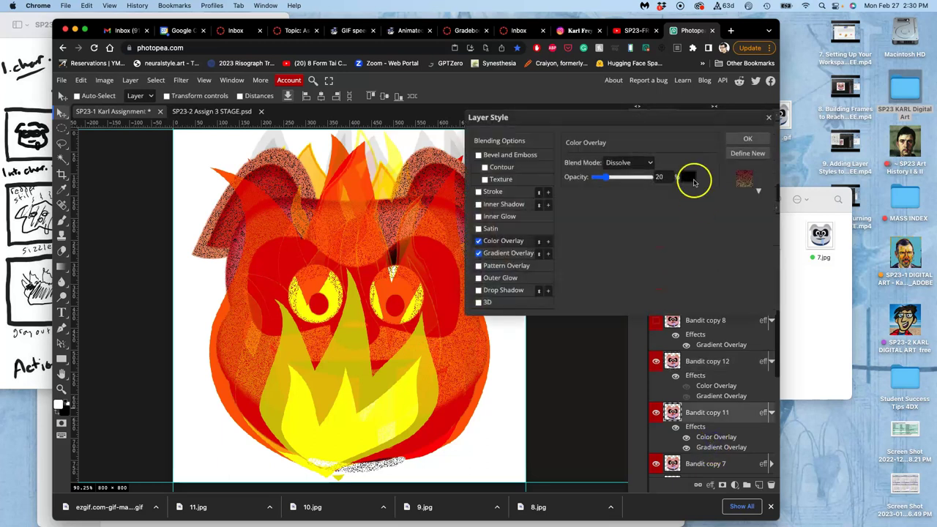
{"action": "mouse_move", "coordinate": [606, 177]}
{"action": "left_mouse_down"}
{"action": "mouse_move", "coordinate": [634, 179]}
{"action": "mouse_move", "coordinate": [622, 180]}
{"action": "left_mouse_up"}
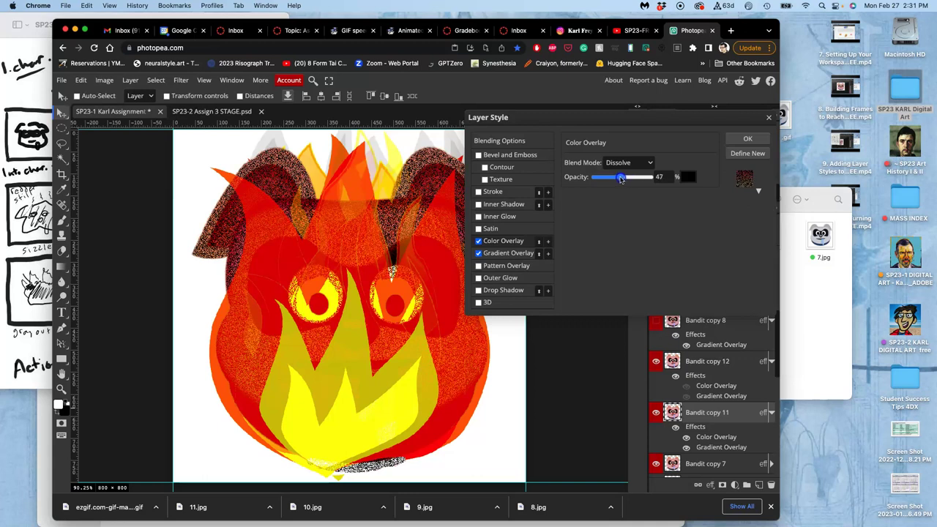
{"action": "left_click", "coordinate": [742, 136]}
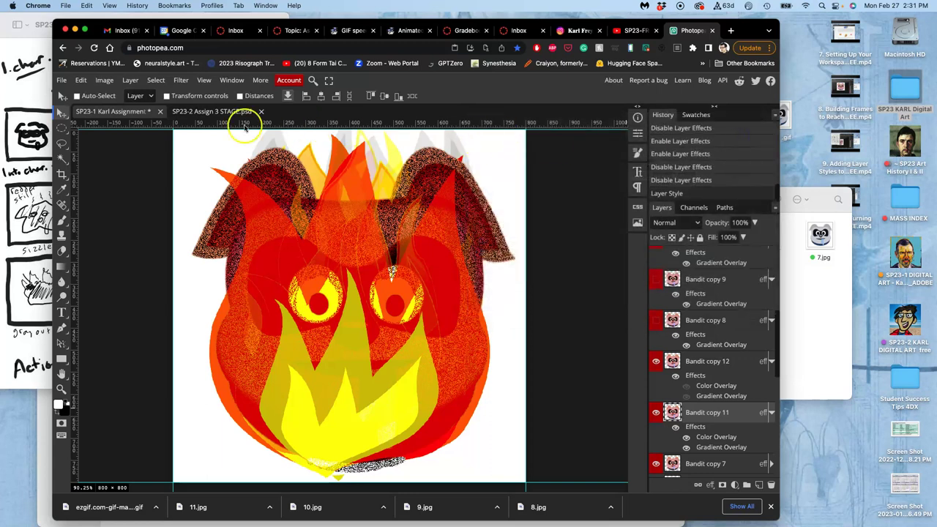
Toggle Layer 1 copy 3 and copy 4 visibility, leaving copy 4 hidden
{"action": "left_click", "coordinate": [220, 113]}
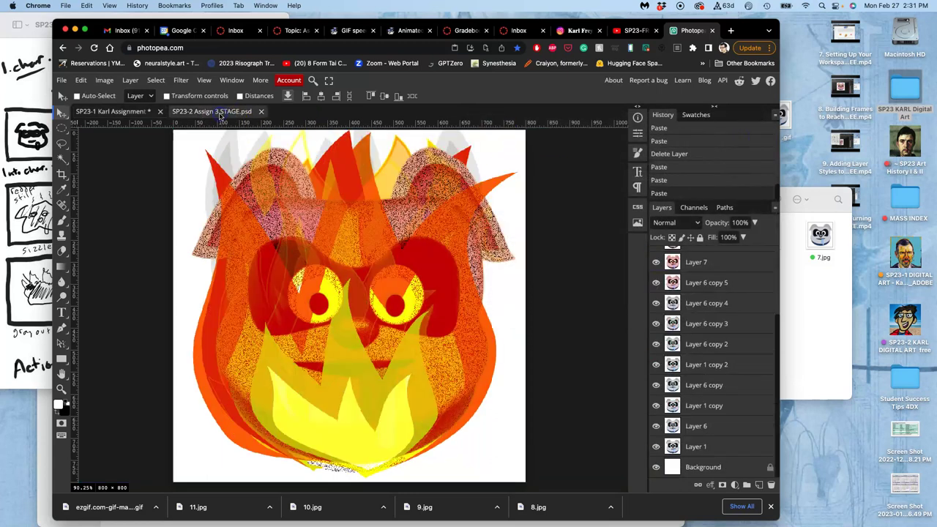
{"action": "left_click", "coordinate": [132, 111]}
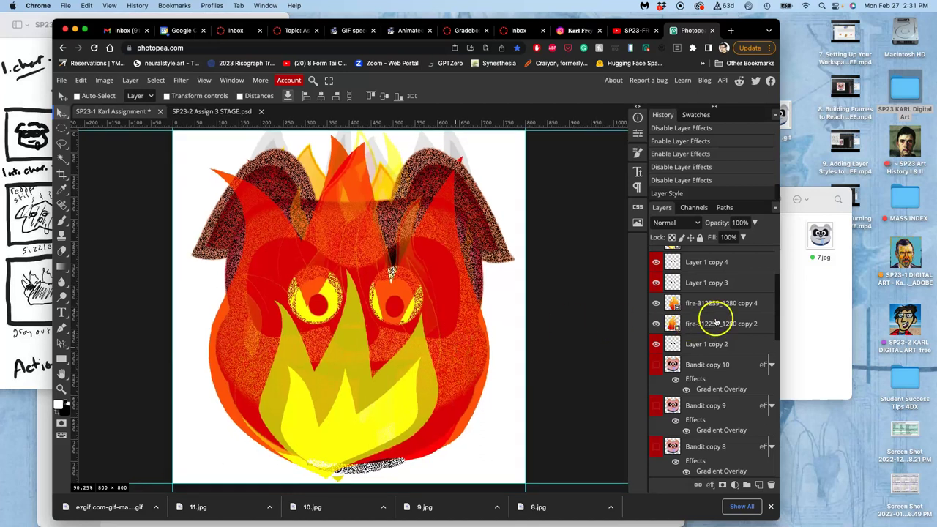
{"action": "scroll", "coordinate": [716, 322], "scroll_direction": "up", "scroll_amount": 2}
{"action": "scroll", "coordinate": [710, 319], "scroll_direction": "up", "scroll_amount": 3}
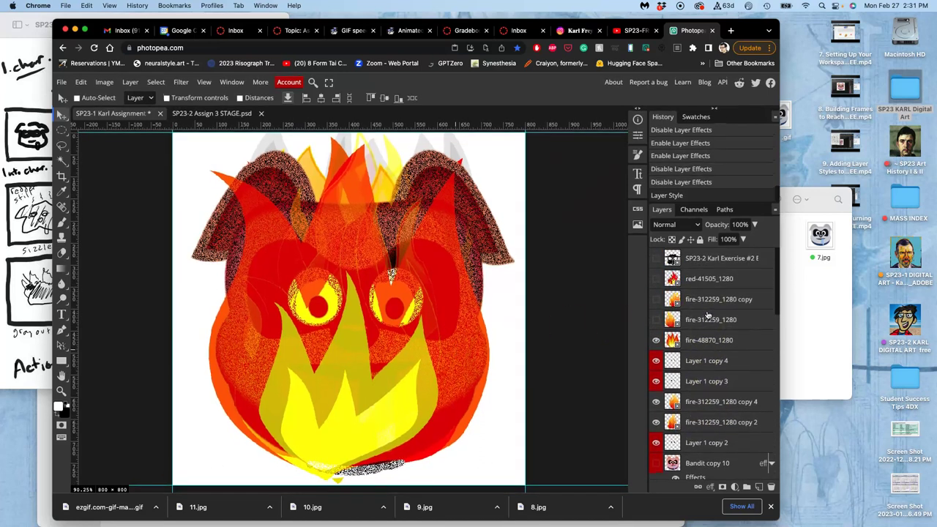
{"action": "scroll", "coordinate": [707, 315], "scroll_direction": "down", "scroll_amount": 1}
{"action": "left_click", "coordinate": [656, 317]}
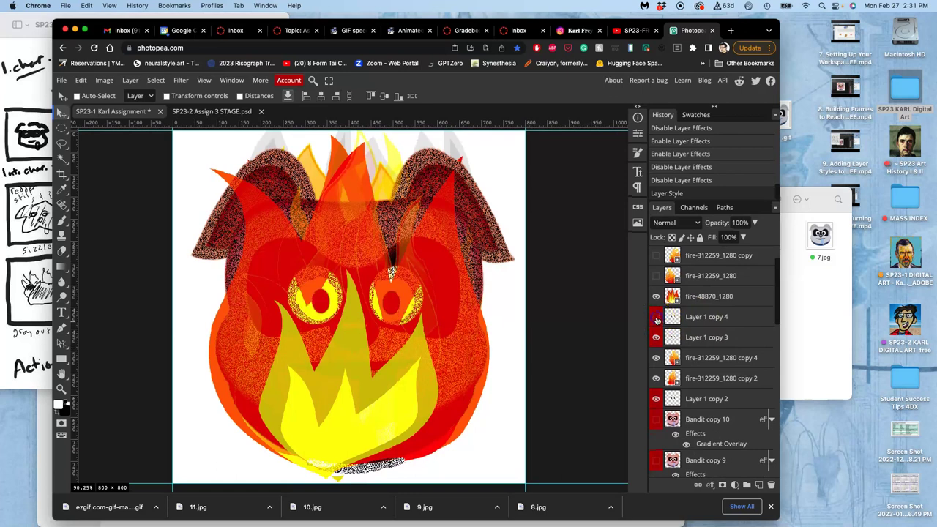
{"action": "left_click", "coordinate": [656, 337]}
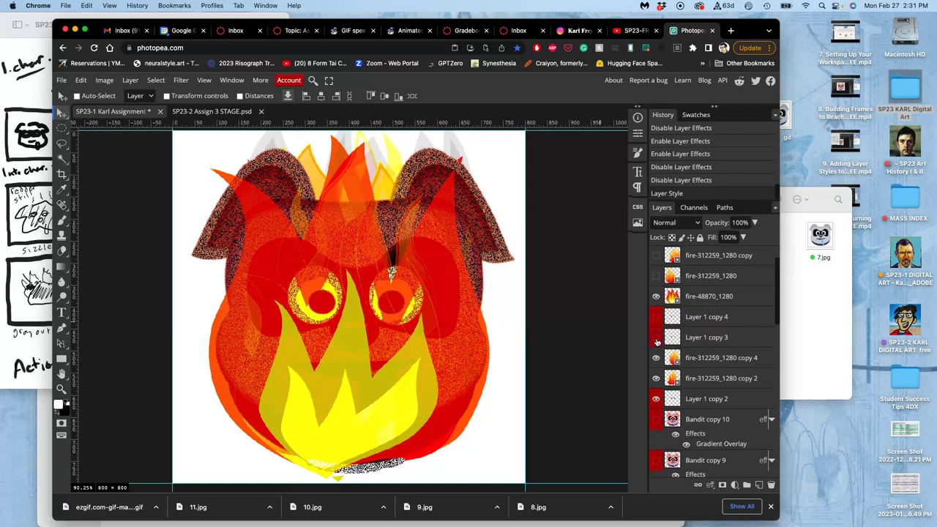
{"action": "left_click", "coordinate": [657, 340]}
{"action": "left_click", "coordinate": [657, 319]}
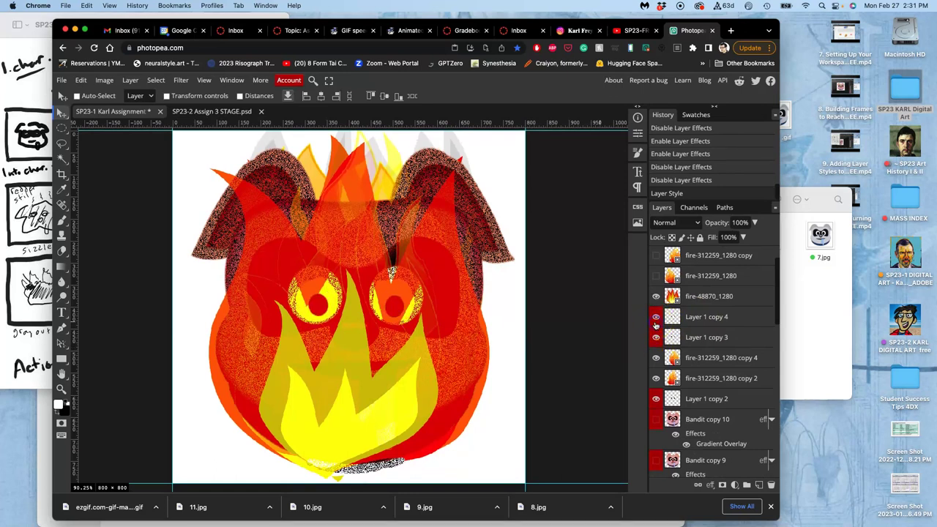
{"action": "left_click", "coordinate": [656, 319]}
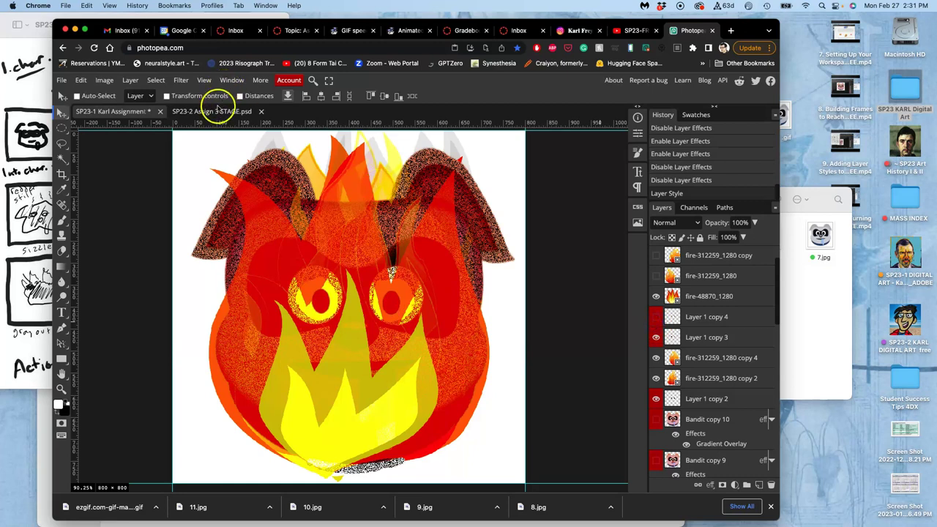
Compare with the STAGE document, then select the fire-48870_1280 flame layer
{"action": "left_click", "coordinate": [219, 112]}
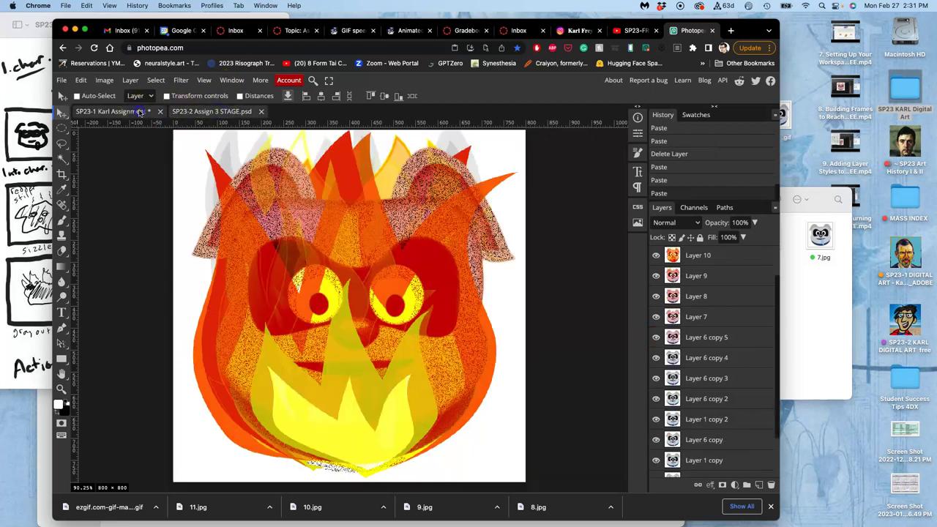
{"action": "left_click", "coordinate": [145, 111]}
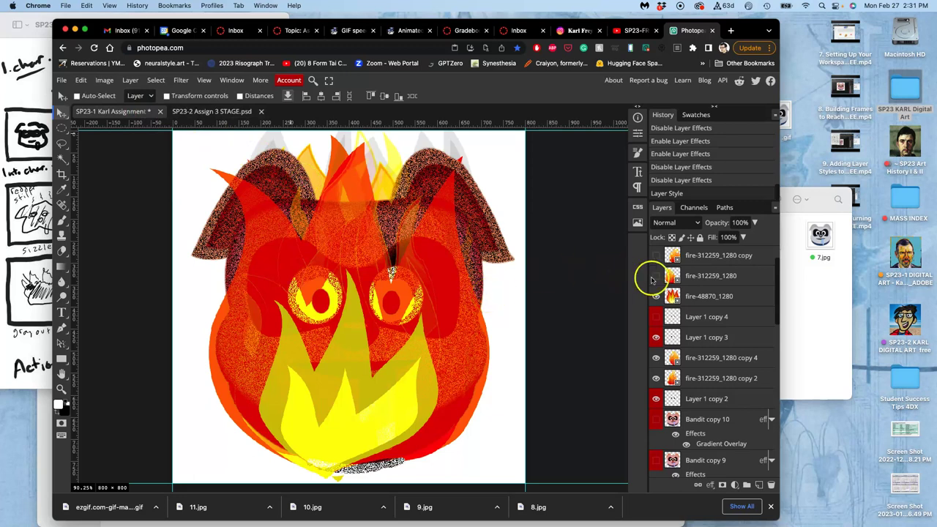
{"action": "left_click", "coordinate": [701, 296]}
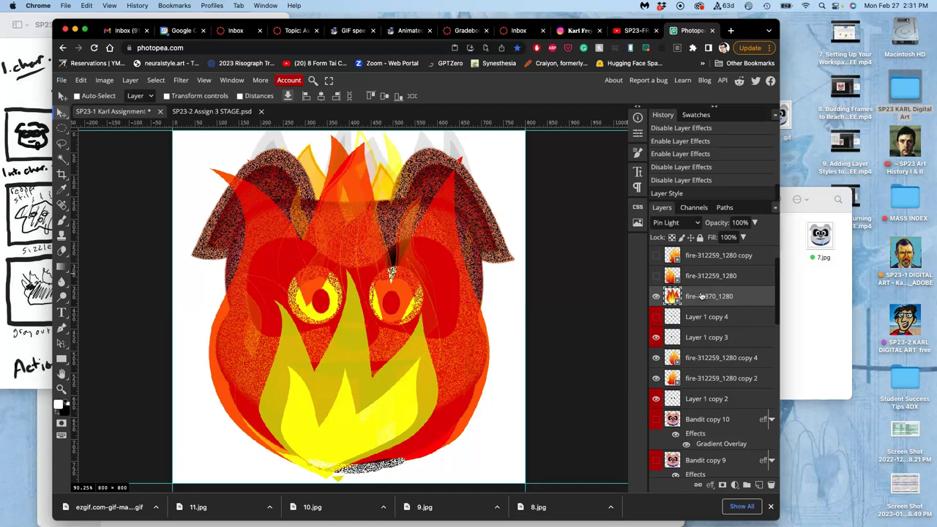
{"action": "scroll", "coordinate": [702, 335], "scroll_direction": "down", "scroll_amount": 10}
Merge the layers down to Background into one frame and select the entire canvas
{"action": "left_click", "coordinate": [701, 468]}
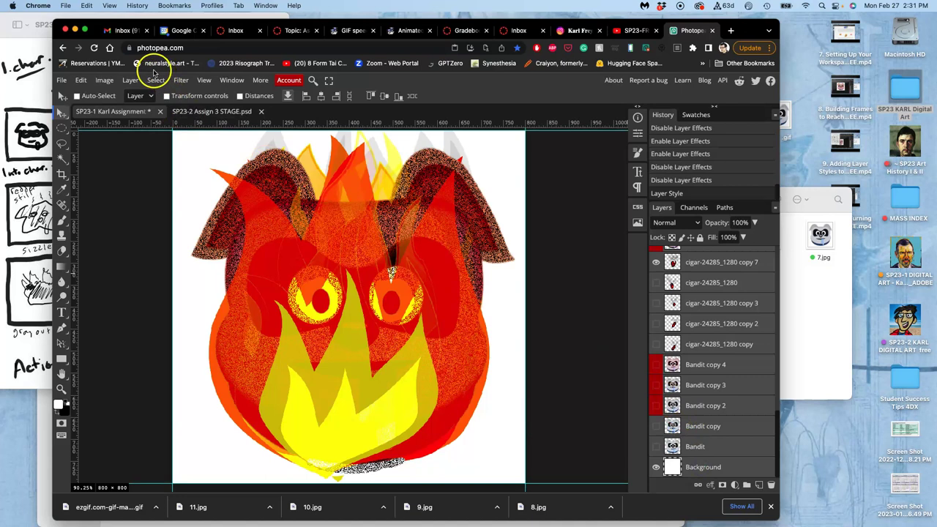
{"action": "left_click", "coordinate": [130, 80]}
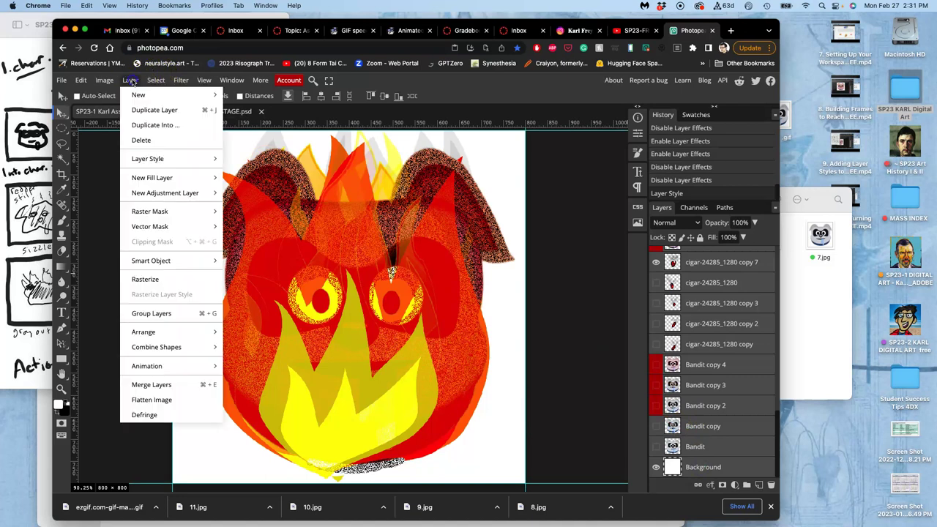
{"action": "left_click", "coordinate": [165, 386]}
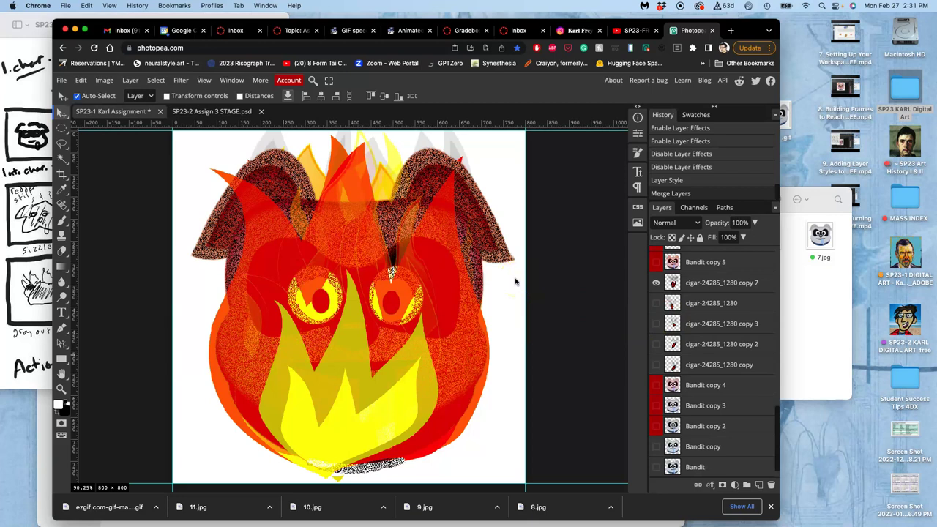
{"action": "key", "text": "super+a"}
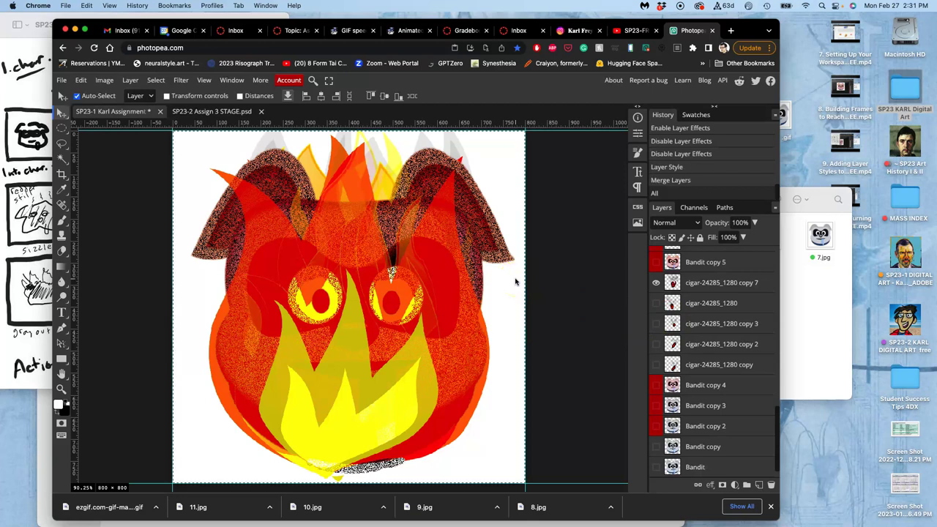
Paste the frame into SP23-2 Assign 3 STAGE as Layer 13 and check its visibility
{"action": "left_click", "coordinate": [227, 111]}
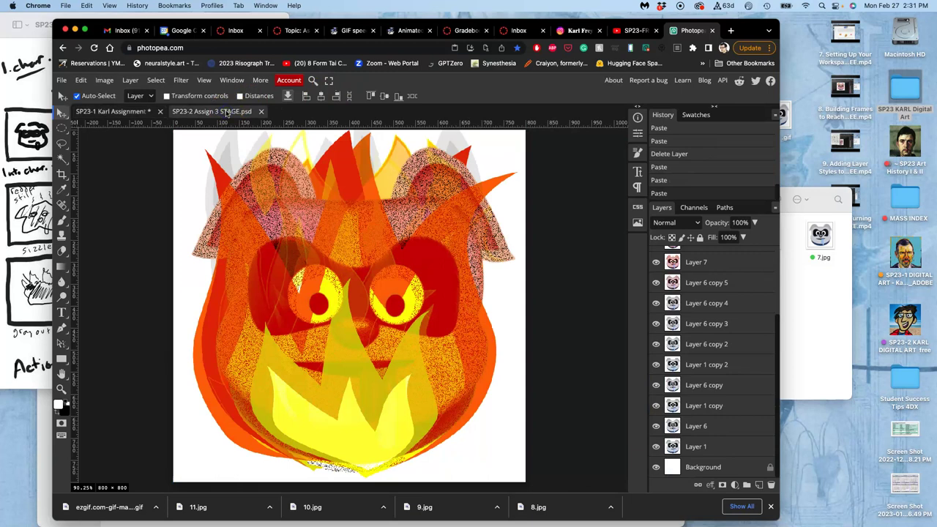
{"action": "key", "text": "super+v"}
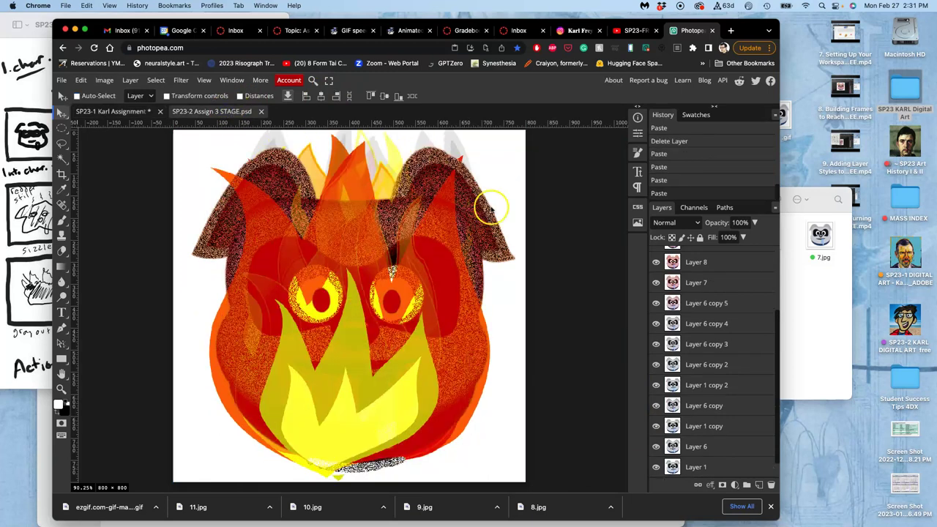
{"action": "scroll", "coordinate": [685, 326], "scroll_direction": "up", "scroll_amount": 3}
{"action": "left_click", "coordinate": [657, 256]}
{"action": "left_click", "coordinate": [657, 257]}
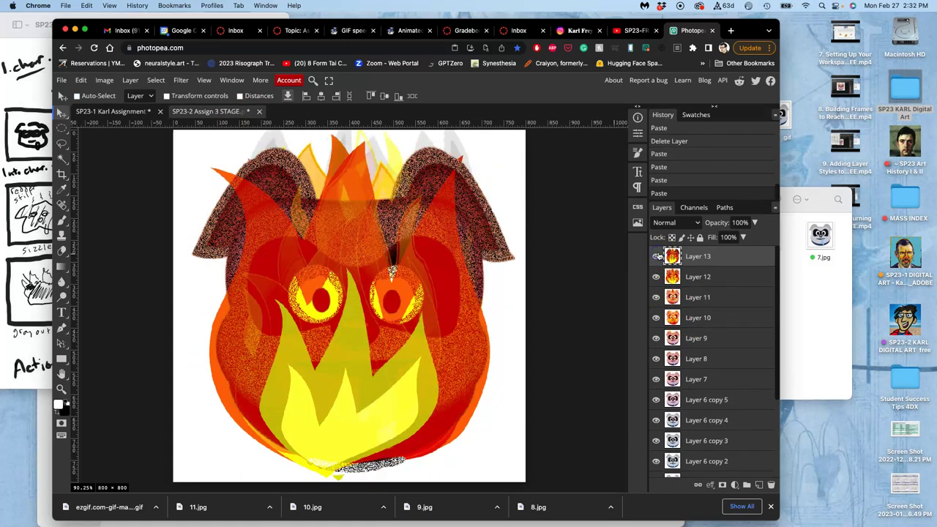
Return to the SP23-1 Photopea document and toggle the cat face layer's visibility
{"action": "left_click", "coordinate": [130, 111]}
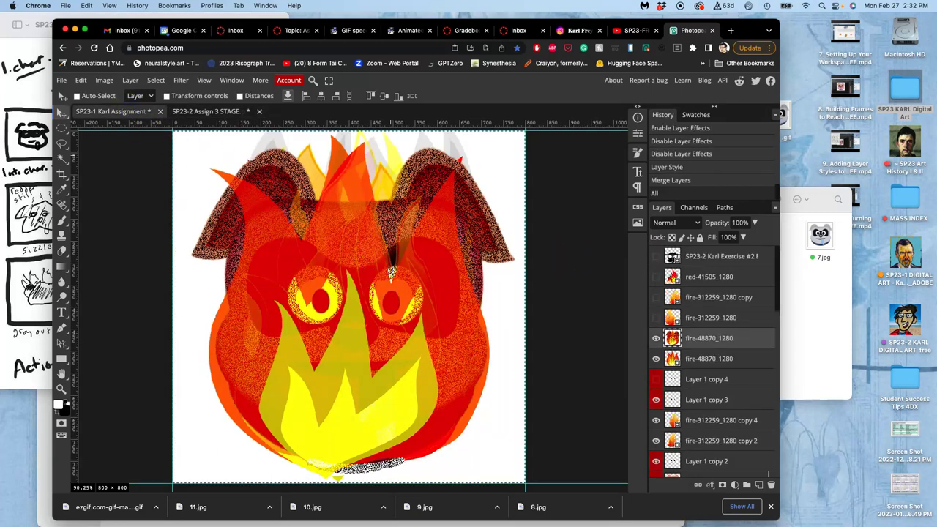
{"action": "left_click", "coordinate": [13, 239]}
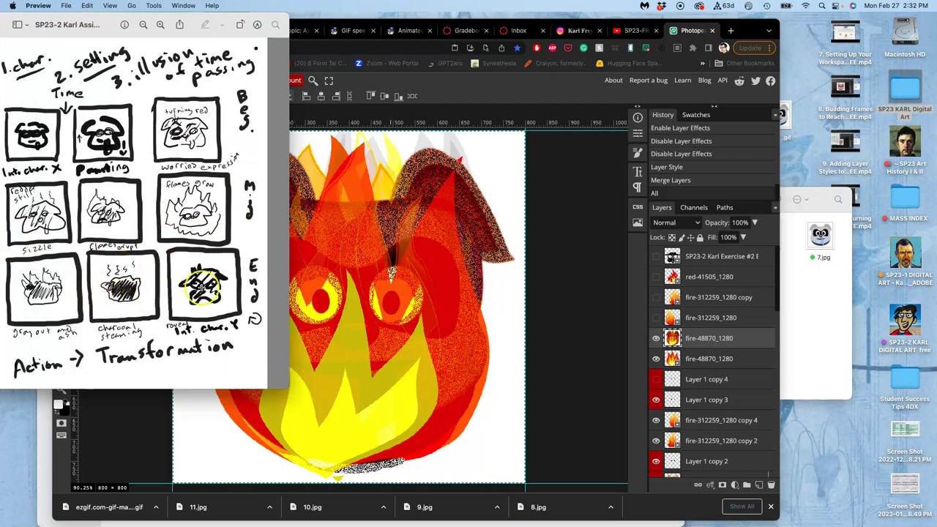
{"action": "left_click", "coordinate": [453, 276]}
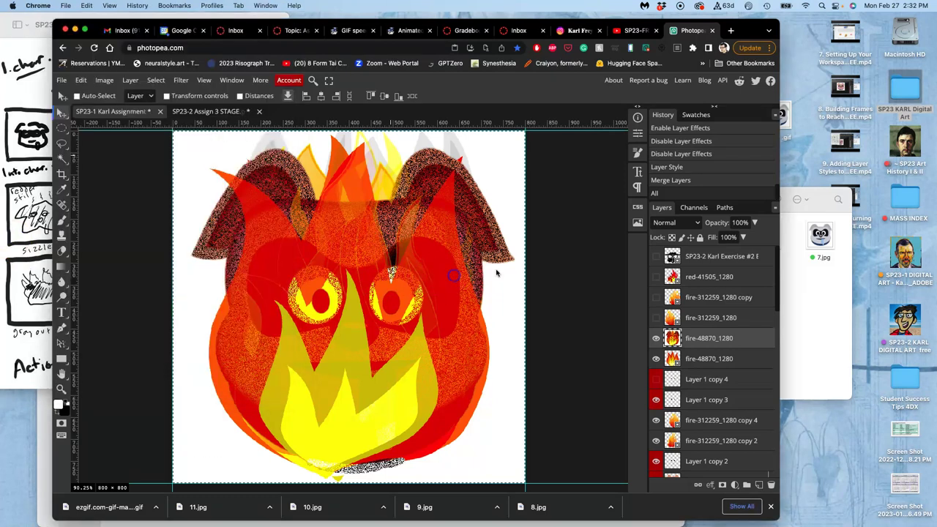
{"action": "left_click", "coordinate": [656, 256]}
{"action": "left_click", "coordinate": [656, 256]}
{"action": "scroll", "coordinate": [715, 350], "scroll_direction": "down", "scroll_amount": 5}
{"action": "scroll", "coordinate": [716, 349], "scroll_direction": "down", "scroll_amount": 1}
{"action": "scroll", "coordinate": [716, 349], "scroll_direction": "down", "scroll_amount": 1}
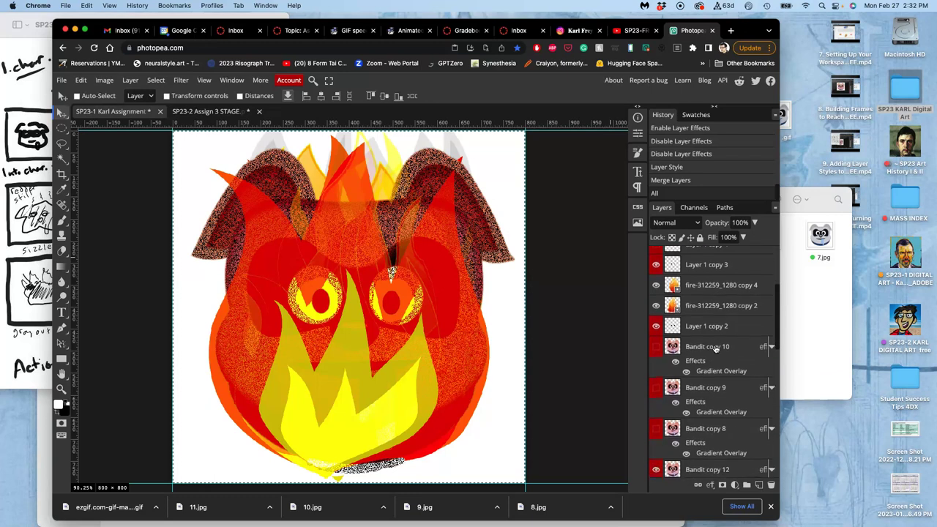
Select the Bandit copy 12 layer after checking Bandit copy 10's layer options
{"action": "right_click", "coordinate": [711, 348]}
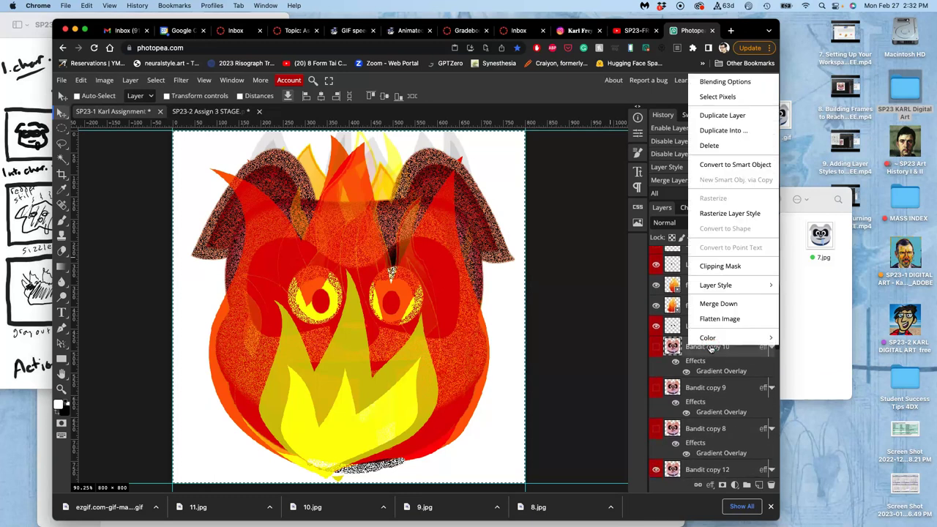
{"action": "mouse_move", "coordinate": [722, 285]}
{"action": "left_click", "coordinate": [718, 357]}
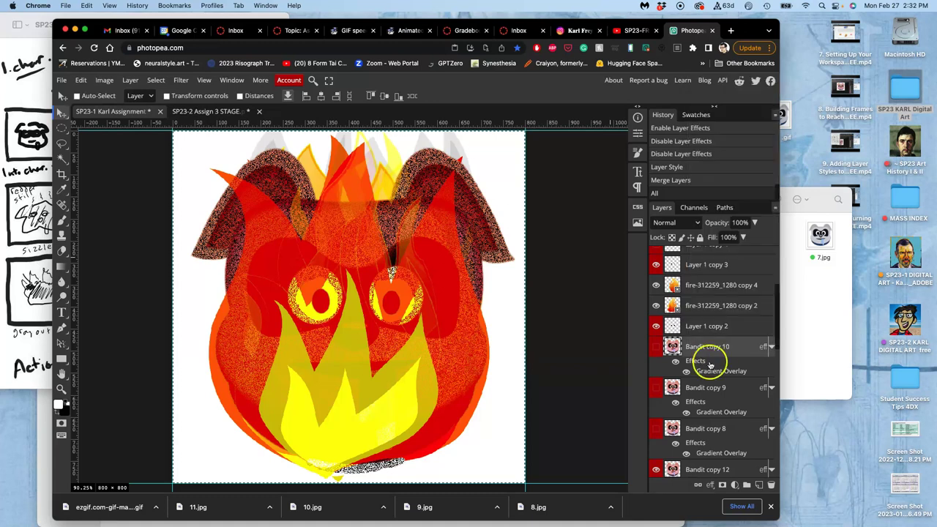
{"action": "scroll", "coordinate": [708, 429], "scroll_direction": "down", "scroll_amount": 3}
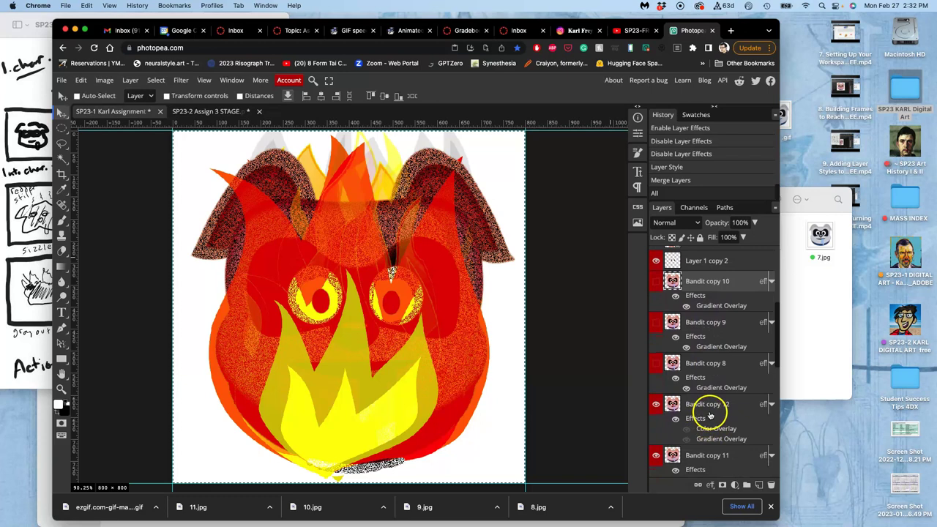
{"action": "left_click", "coordinate": [709, 414]}
{"action": "right_click", "coordinate": [709, 409]}
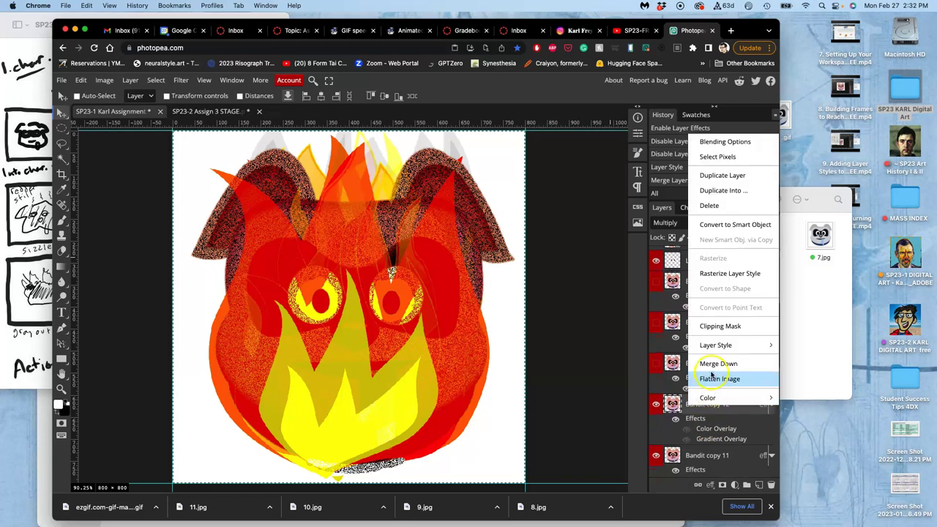
{"action": "left_click", "coordinate": [709, 265]}
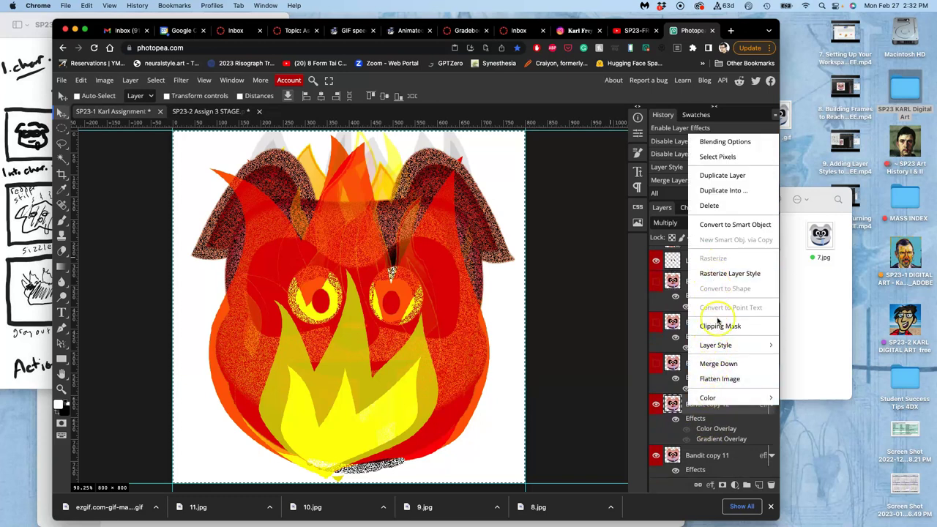
{"action": "left_click", "coordinate": [722, 433]}
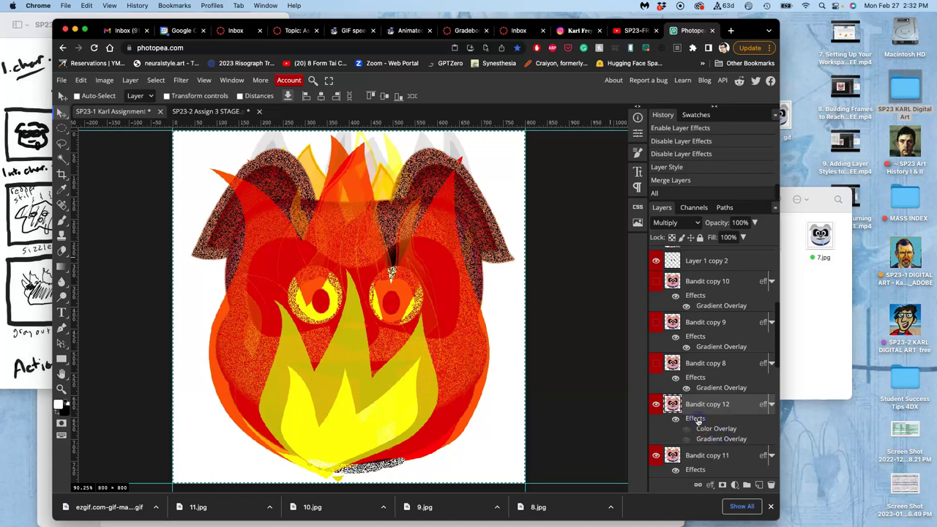
Copy Bandit copy 12's layer style, then select and show the top cat face layer
{"action": "right_click", "coordinate": [698, 420]}
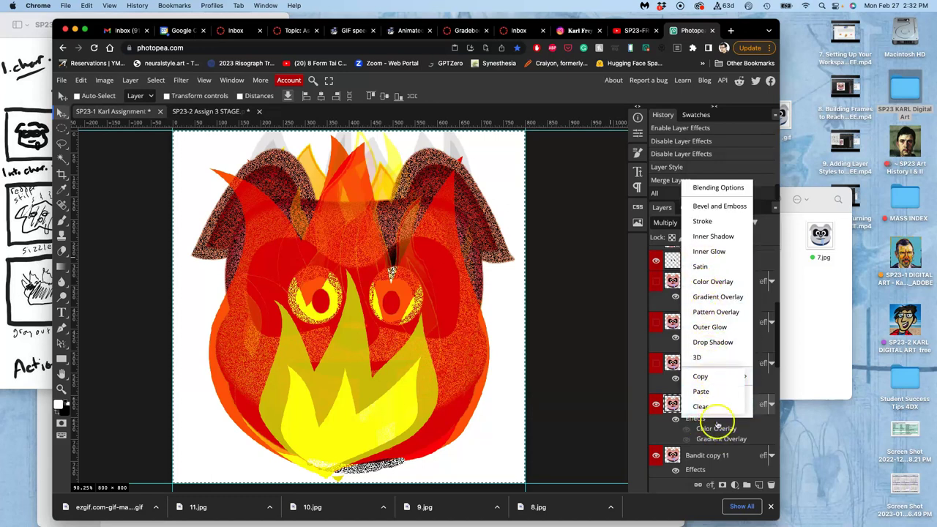
{"action": "left_click", "coordinate": [701, 377]}
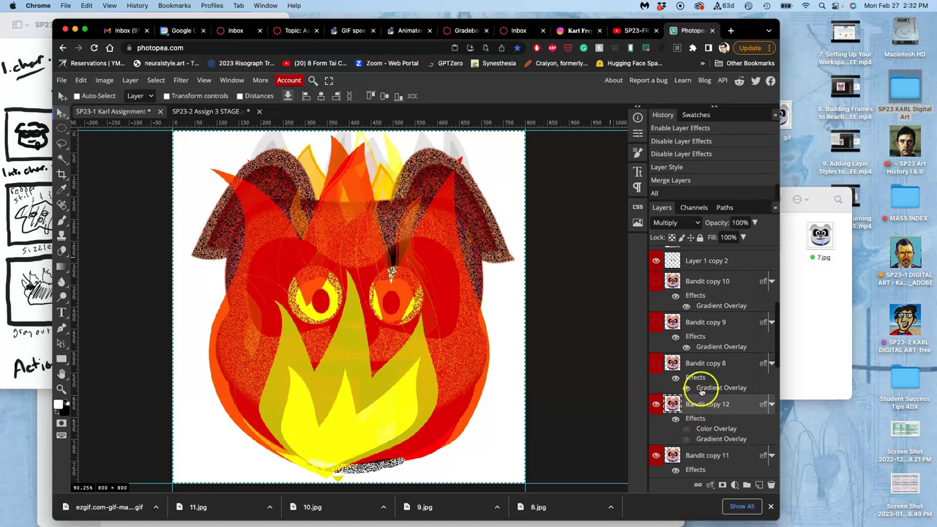
{"action": "scroll", "coordinate": [703, 366], "scroll_direction": "up", "scroll_amount": 2}
{"action": "scroll", "coordinate": [703, 331], "scroll_direction": "up", "scroll_amount": 2}
{"action": "scroll", "coordinate": [702, 334], "scroll_direction": "up", "scroll_amount": 2}
{"action": "scroll", "coordinate": [702, 334], "scroll_direction": "up", "scroll_amount": 1}
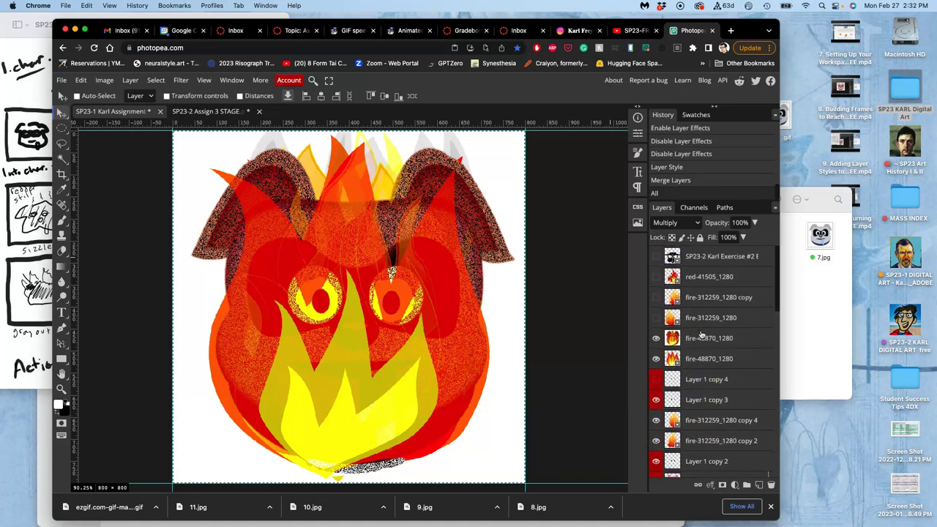
{"action": "left_click", "coordinate": [702, 263]}
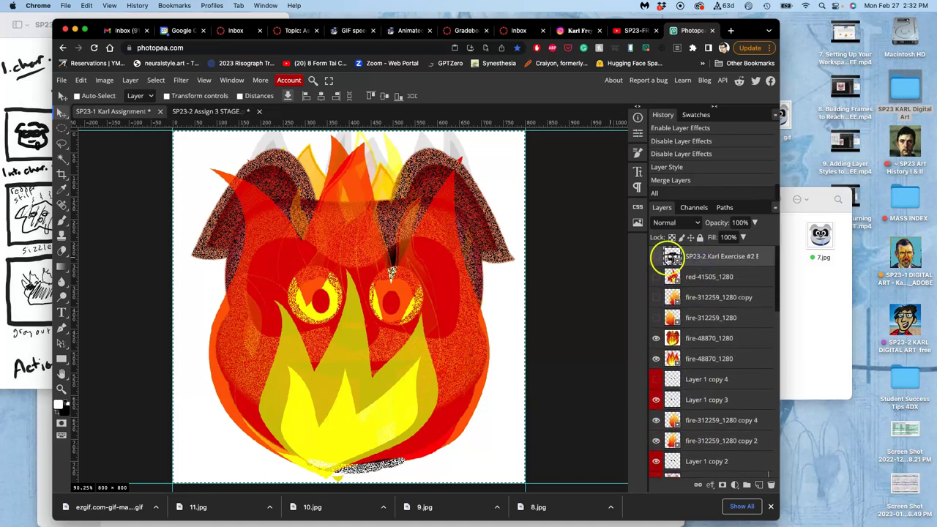
{"action": "left_click", "coordinate": [656, 256]}
Copy a Bandit layer's style and paste it onto the SP23-2 Karl Exercise #2 cat layer
{"action": "right_click", "coordinate": [705, 262]}
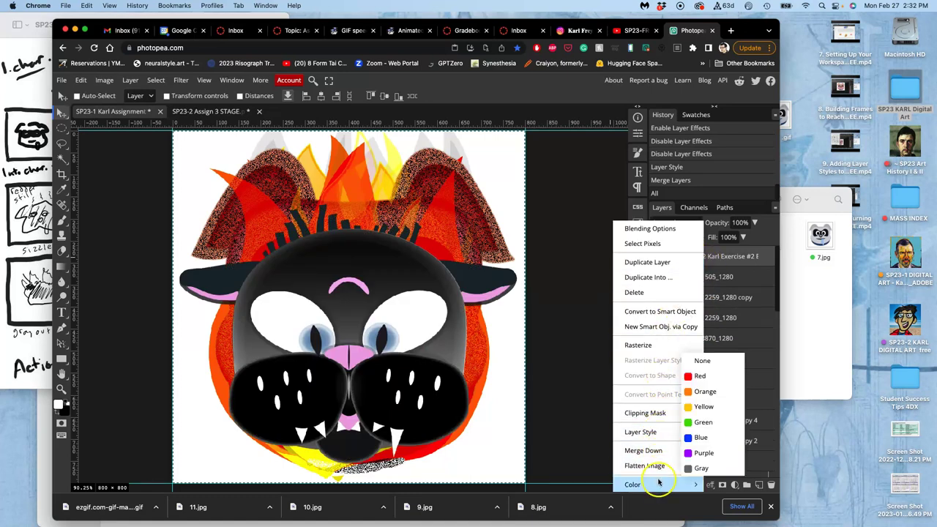
{"action": "mouse_move", "coordinate": [642, 432]}
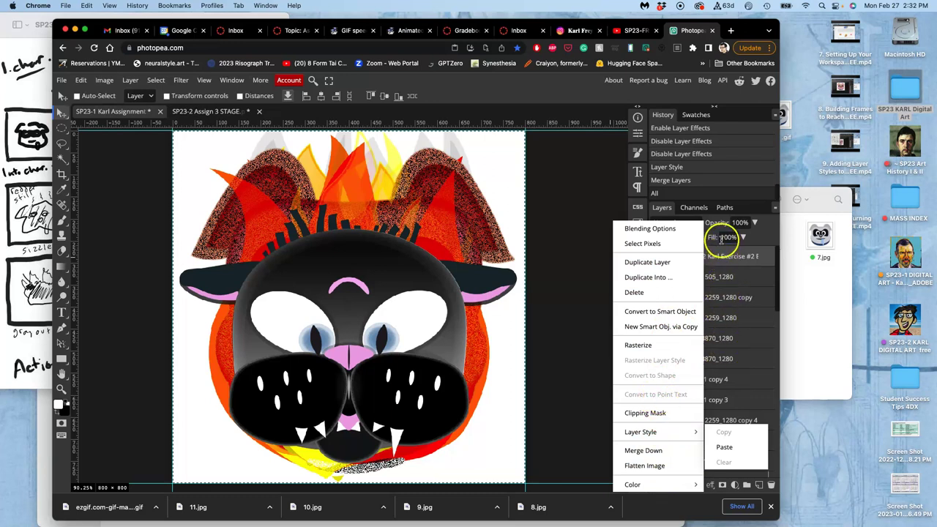
{"action": "left_click", "coordinate": [714, 253]}
{"action": "scroll", "coordinate": [706, 352], "scroll_direction": "down", "scroll_amount": 5}
{"action": "scroll", "coordinate": [703, 352], "scroll_direction": "down", "scroll_amount": 3}
{"action": "scroll", "coordinate": [704, 410], "scroll_direction": "down", "scroll_amount": 1}
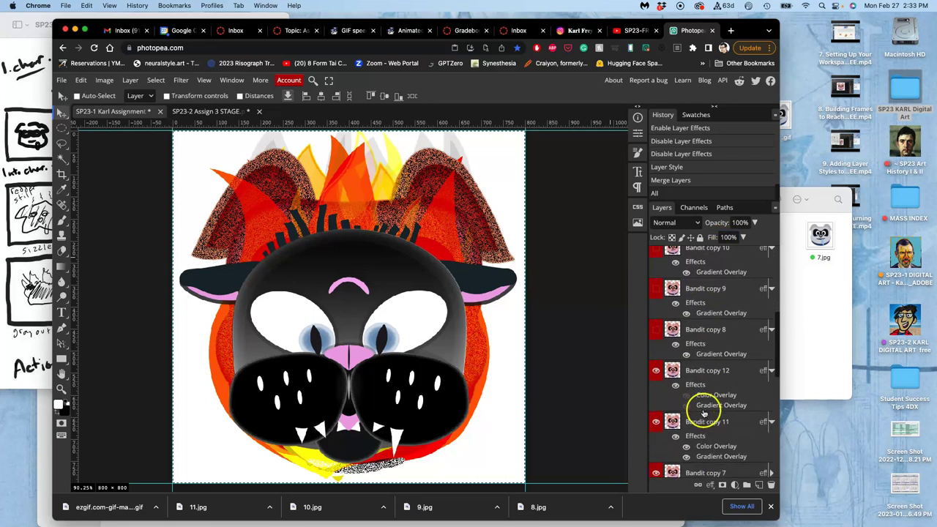
{"action": "right_click", "coordinate": [703, 418]}
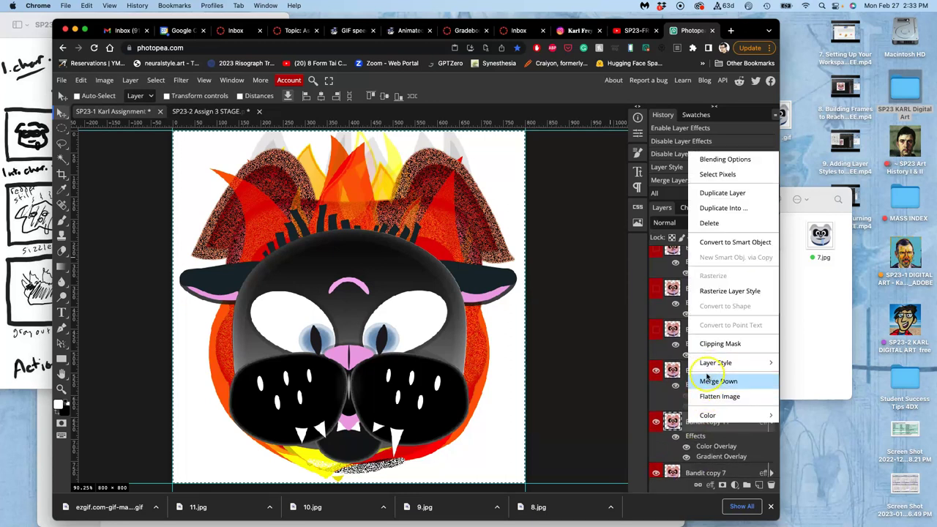
{"action": "mouse_move", "coordinate": [708, 363]}
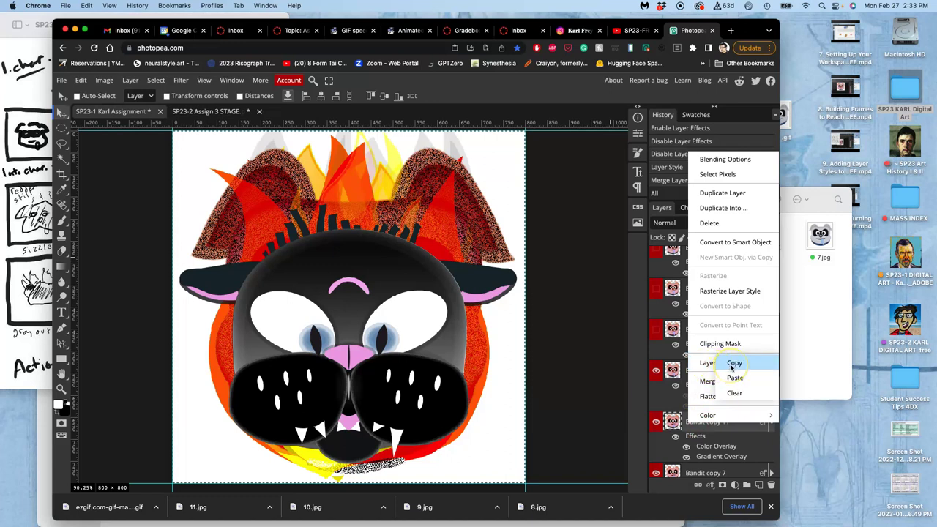
{"action": "left_click", "coordinate": [733, 364]}
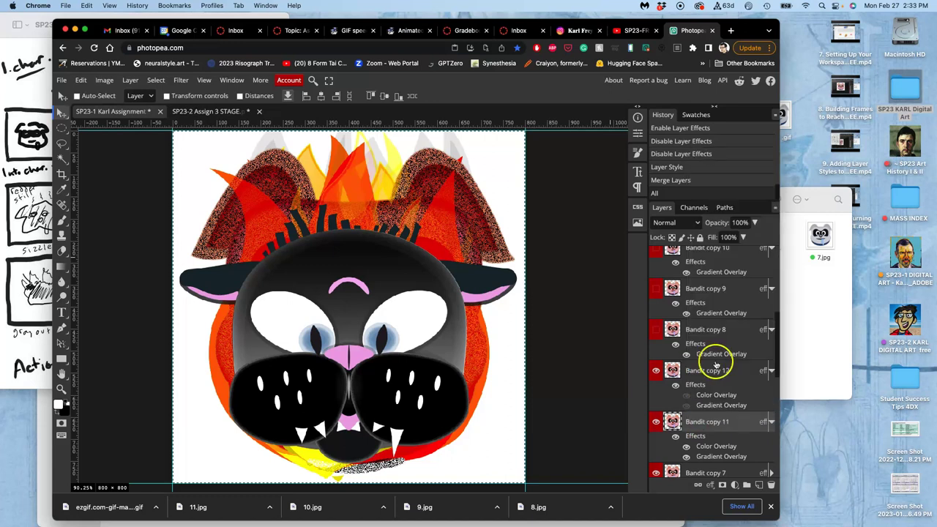
{"action": "scroll", "coordinate": [714, 362], "scroll_direction": "up", "scroll_amount": 10}
{"action": "right_click", "coordinate": [707, 250]}
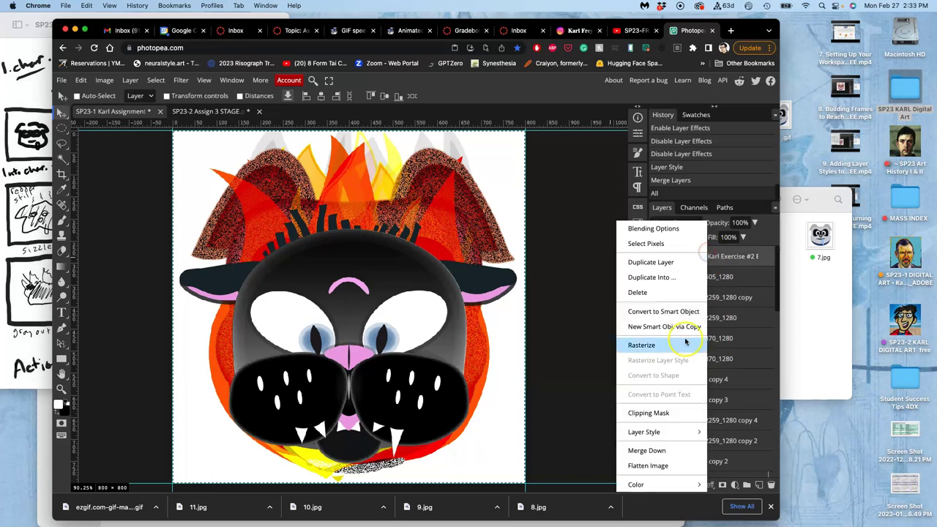
{"action": "left_click", "coordinate": [722, 445]}
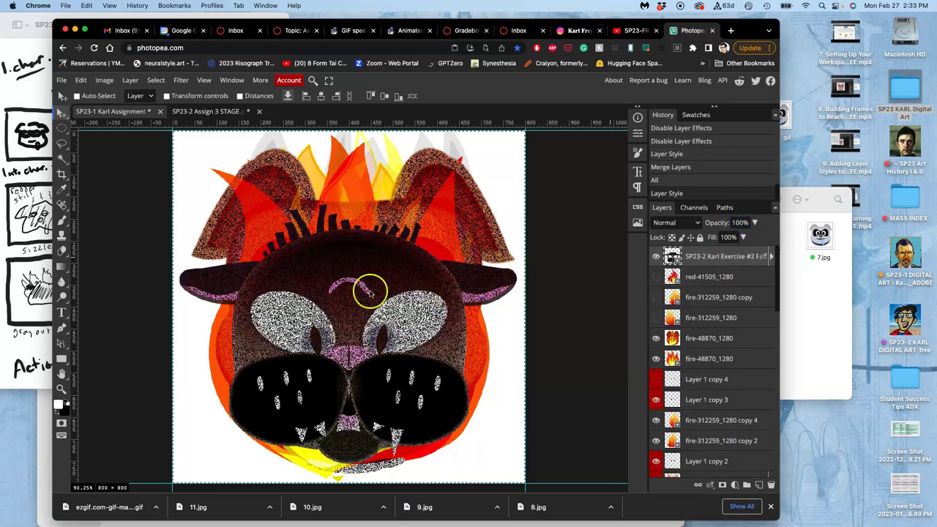
Compare the styled cat face layer on and off, then drop its opacity to 13%
{"action": "left_click", "coordinate": [656, 257]}
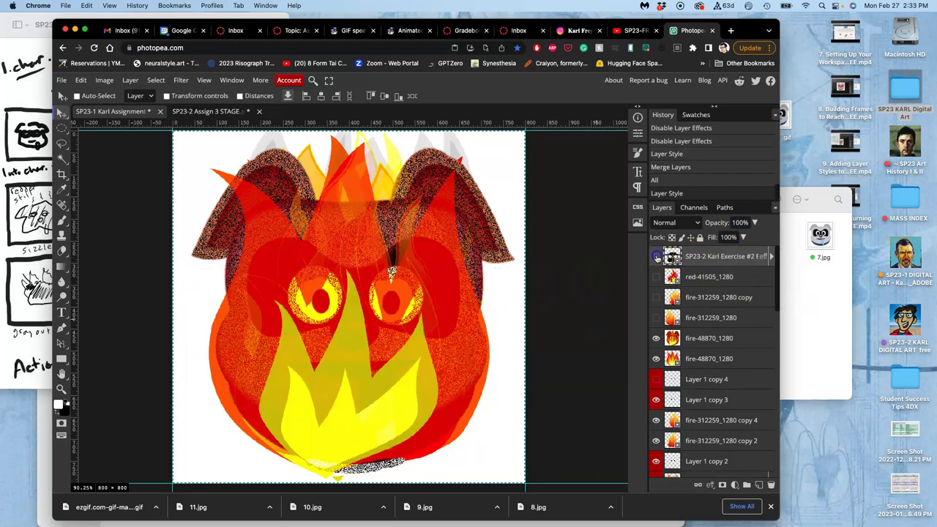
{"action": "left_click", "coordinate": [655, 256]}
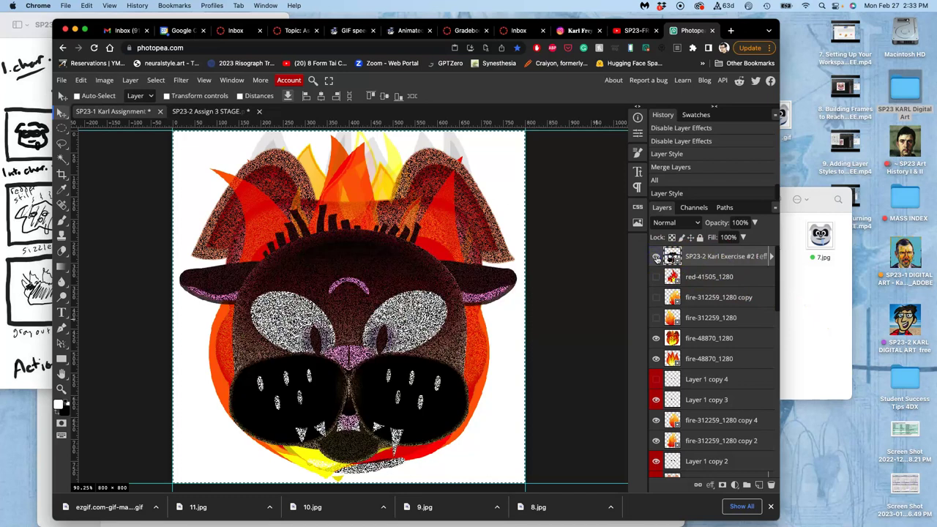
{"action": "left_click", "coordinate": [657, 257]}
{"action": "left_click", "coordinate": [656, 257]}
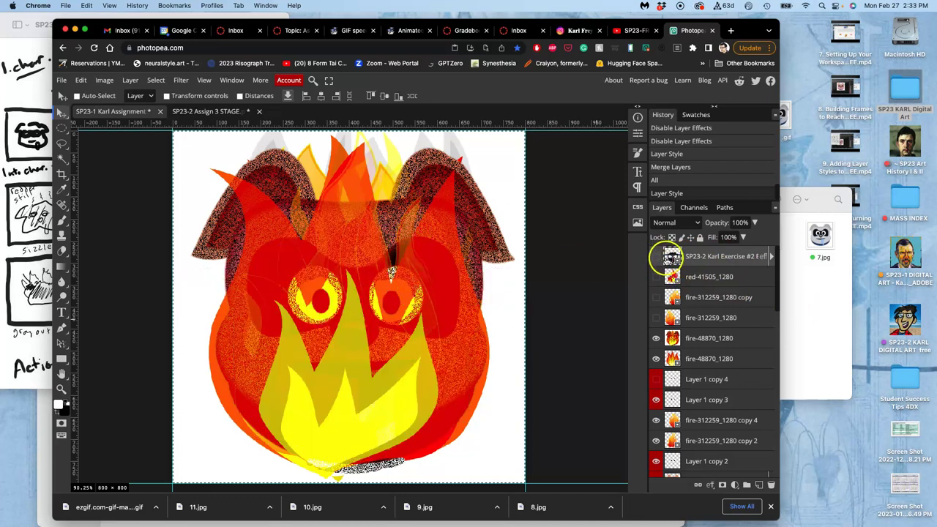
{"action": "left_click", "coordinate": [656, 257]}
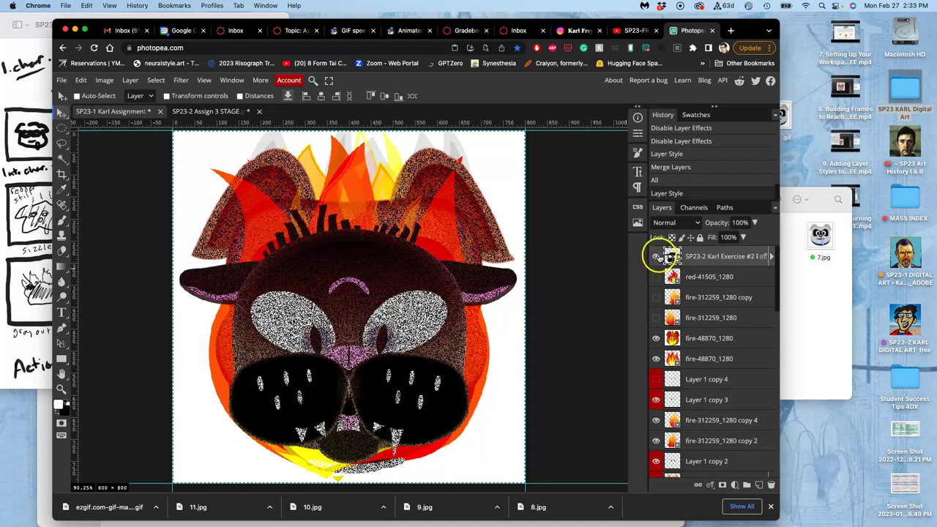
{"action": "left_click", "coordinate": [754, 224]}
{"action": "left_click", "coordinate": [718, 239]}
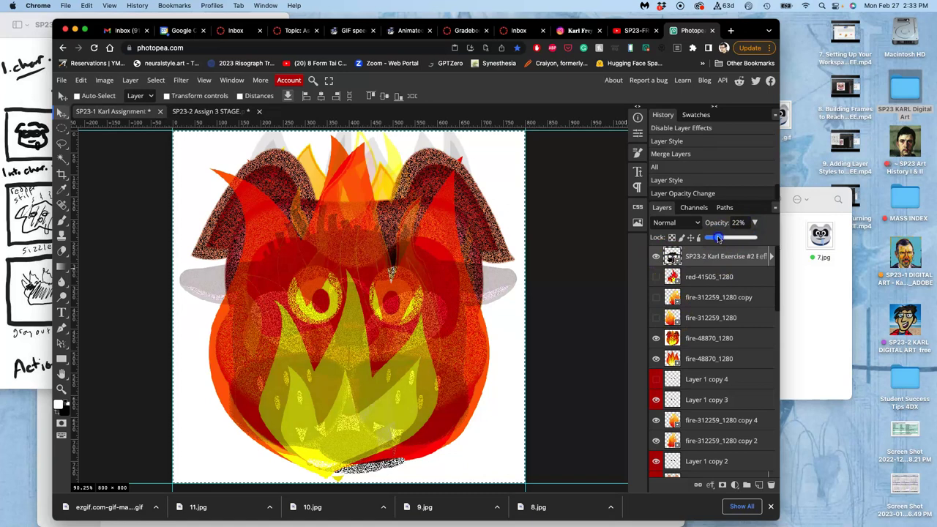
{"action": "left_click_drag", "start_coordinate": [718, 239], "coordinate": [714, 239]}
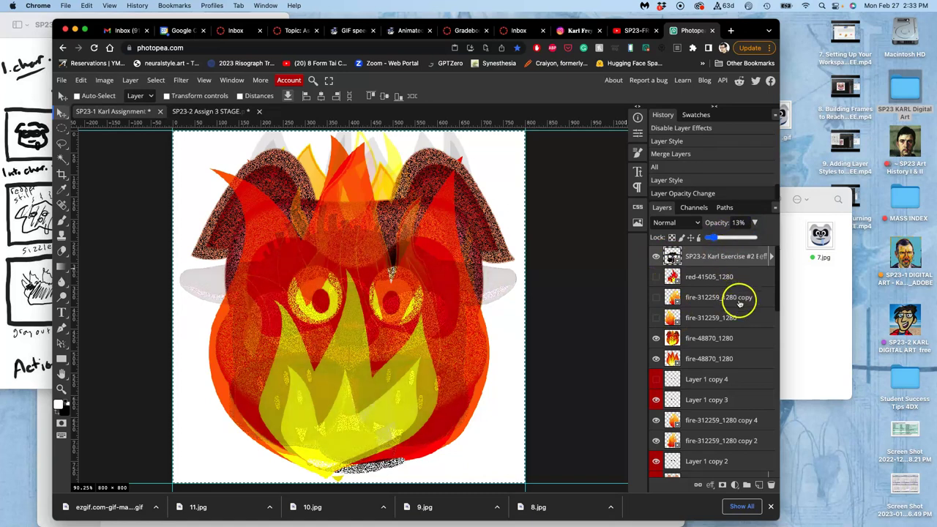
{"action": "scroll", "coordinate": [737, 372], "scroll_direction": "down", "scroll_amount": 3}
{"action": "scroll", "coordinate": [740, 378], "scroll_direction": "down", "scroll_amount": 3}
{"action": "scroll", "coordinate": [737, 378], "scroll_direction": "up", "scroll_amount": 2}
{"action": "scroll", "coordinate": [732, 366], "scroll_direction": "up", "scroll_amount": 1}
{"action": "scroll", "coordinate": [714, 333], "scroll_direction": "up", "scroll_amount": 2}
Delete the fire-48870_1280 layer
{"action": "left_click", "coordinate": [711, 320]}
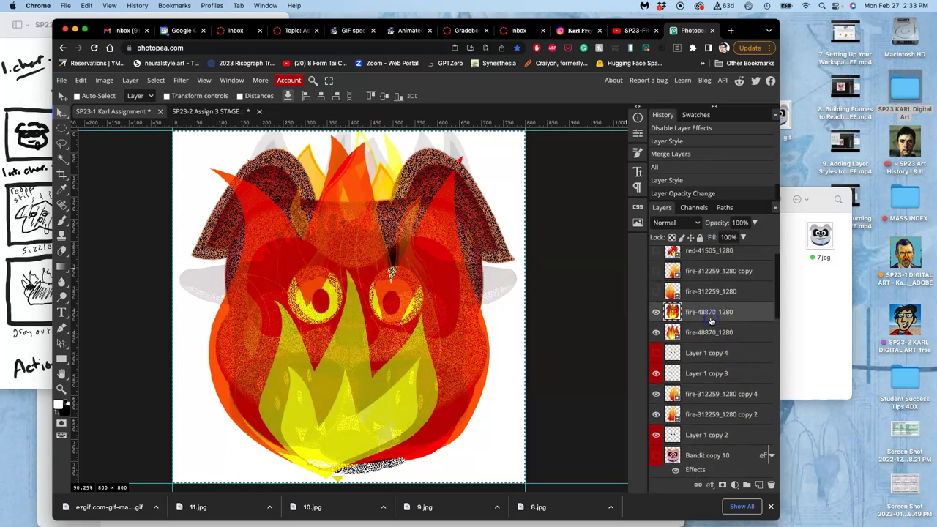
{"action": "key", "text": "ctrl+d"}
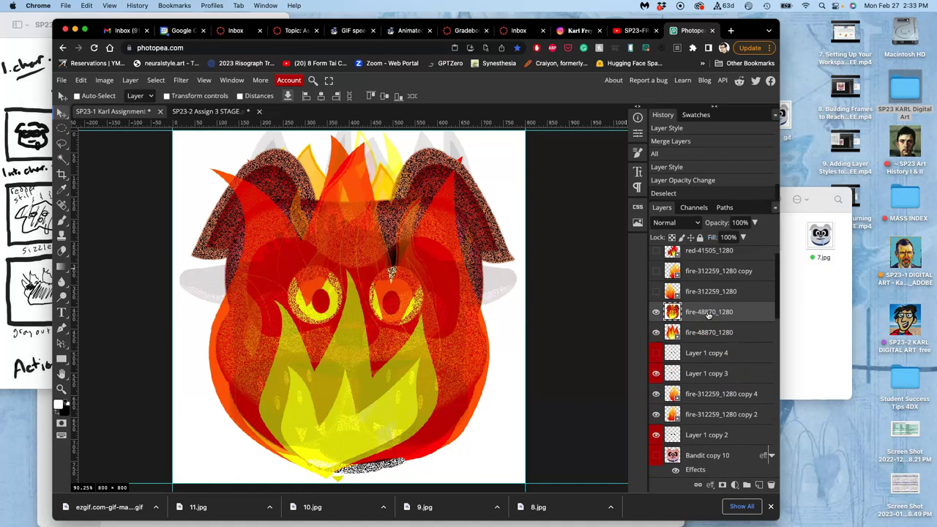
{"action": "key", "text": "Delete"}
{"action": "left_click", "coordinate": [703, 313]}
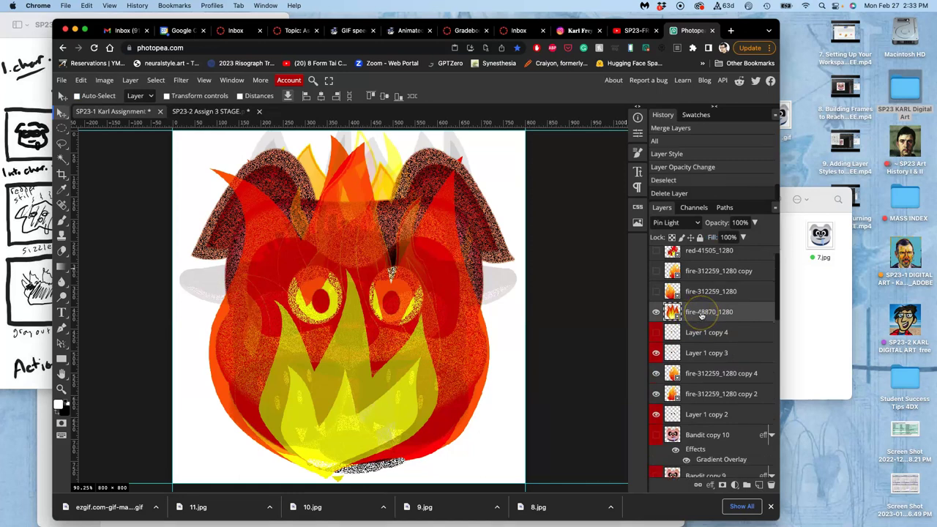
Select the fire-48870_1280 copy and fire-312259_1280 copy 3 layers
{"action": "left_click", "coordinate": [701, 375]}
{"action": "left_click", "coordinate": [701, 395]}
{"action": "scroll", "coordinate": [701, 394], "scroll_direction": "down", "scroll_amount": 2}
{"action": "scroll", "coordinate": [701, 391], "scroll_direction": "down", "scroll_amount": 2}
{"action": "scroll", "coordinate": [701, 390], "scroll_direction": "down", "scroll_amount": 2}
{"action": "scroll", "coordinate": [699, 386], "scroll_direction": "down", "scroll_amount": 2}
{"action": "scroll", "coordinate": [699, 388], "scroll_direction": "down", "scroll_amount": 2}
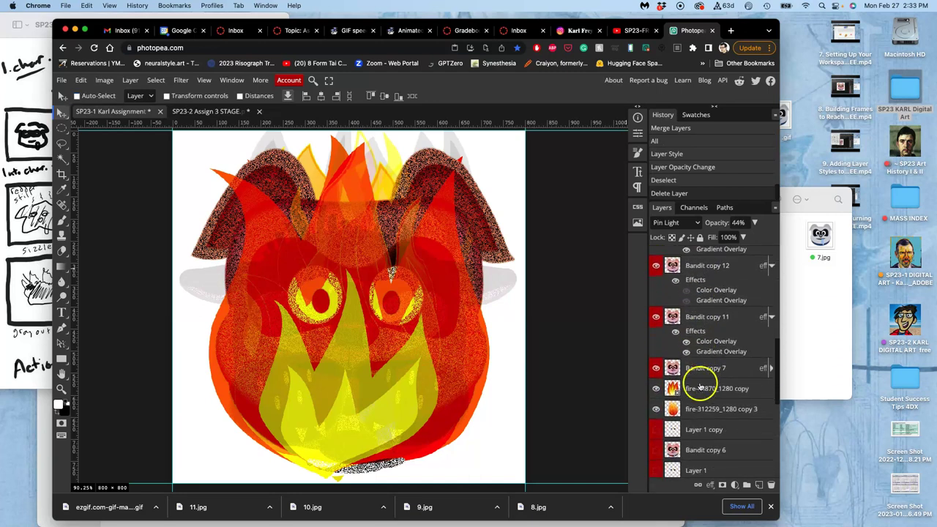
{"action": "left_click", "coordinate": [698, 390]}
{"action": "left_click", "coordinate": [698, 410], "text": "shift"}
{"action": "scroll", "coordinate": [698, 410], "scroll_direction": "down", "scroll_amount": 1}
{"action": "scroll", "coordinate": [698, 410], "scroll_direction": "down", "scroll_amount": 2}
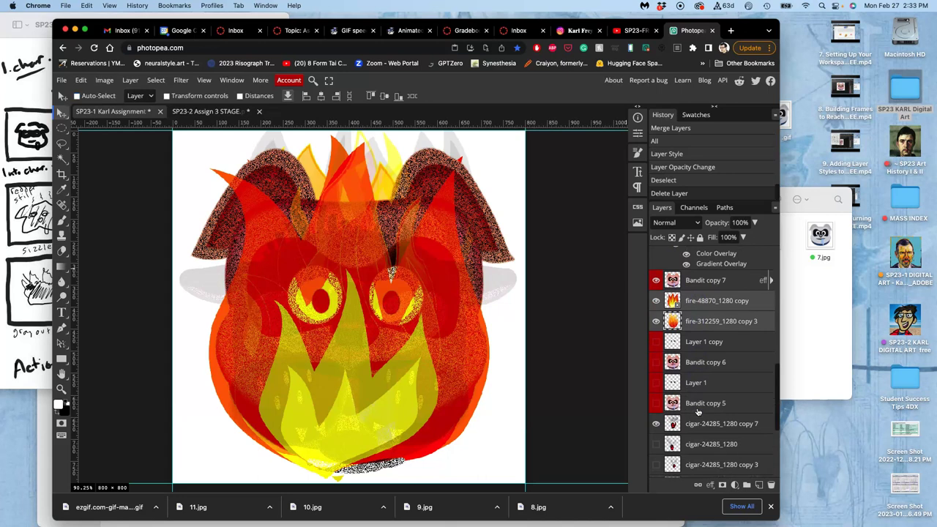
{"action": "scroll", "coordinate": [698, 412], "scroll_direction": "down", "scroll_amount": 1}
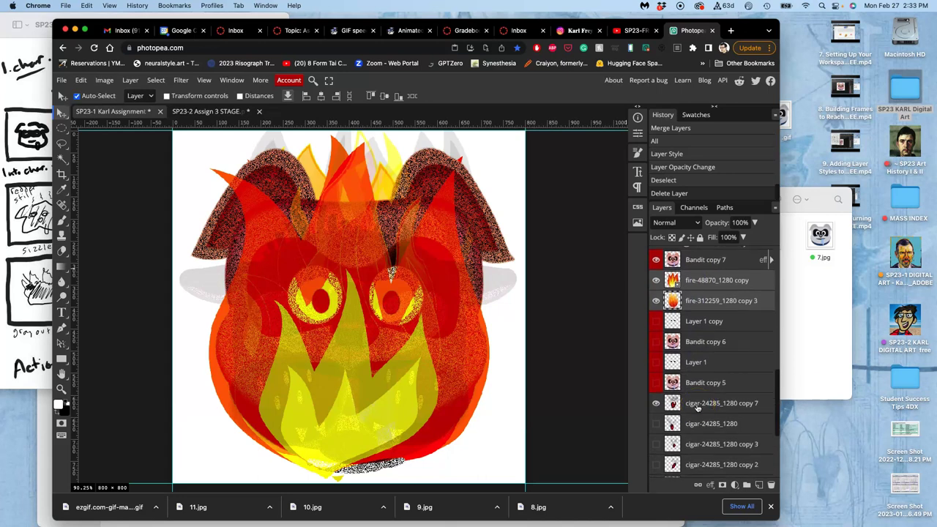
{"action": "left_click", "coordinate": [698, 408], "text": "super"}
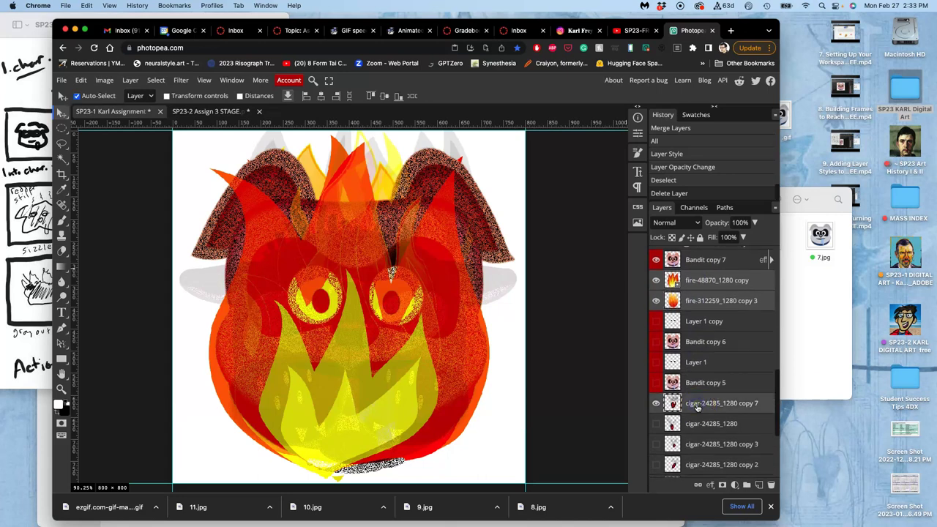
Flip the selected fire layers horizontally and vertically and tilt them slightly
{"action": "key", "text": "ctrl+t"}
{"action": "right_click", "coordinate": [438, 333]}
{"action": "left_click", "coordinate": [473, 470]}
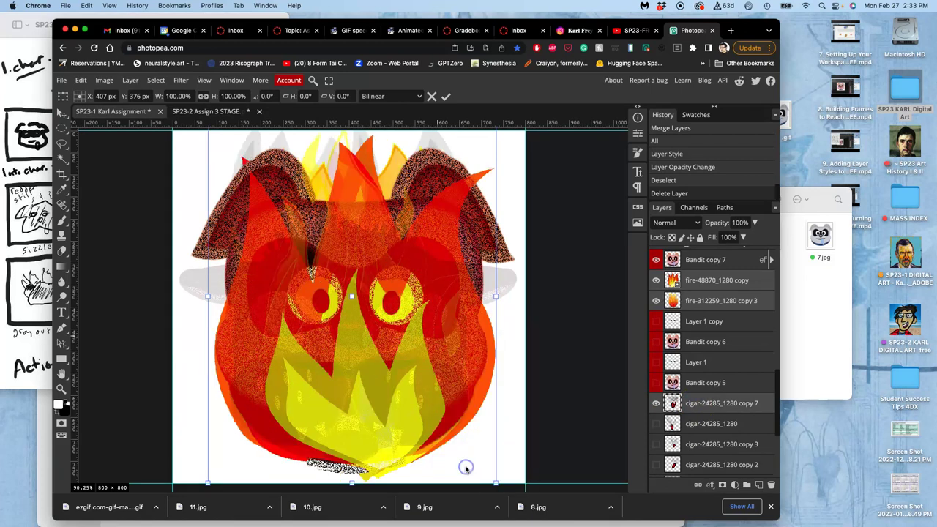
{"action": "left_click", "coordinate": [432, 394]}
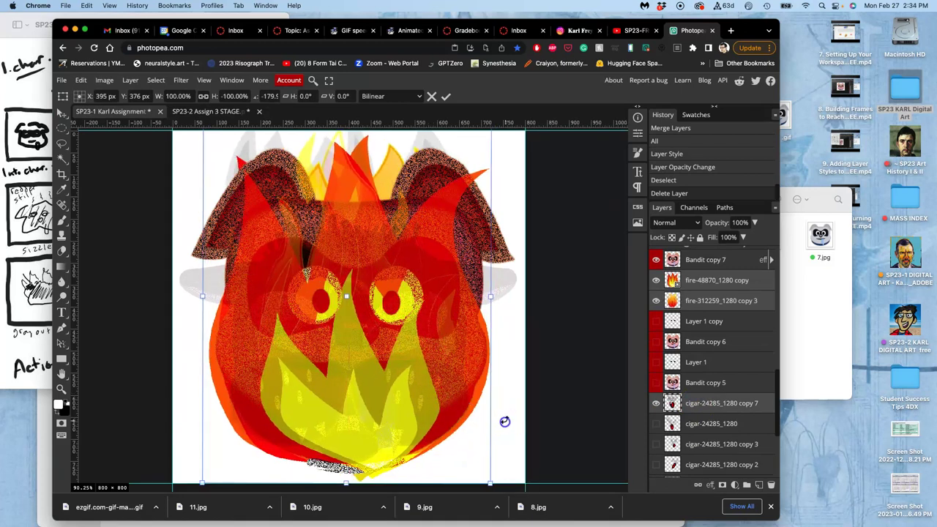
{"action": "left_click_drag", "start_coordinate": [504, 422], "coordinate": [503, 423]}
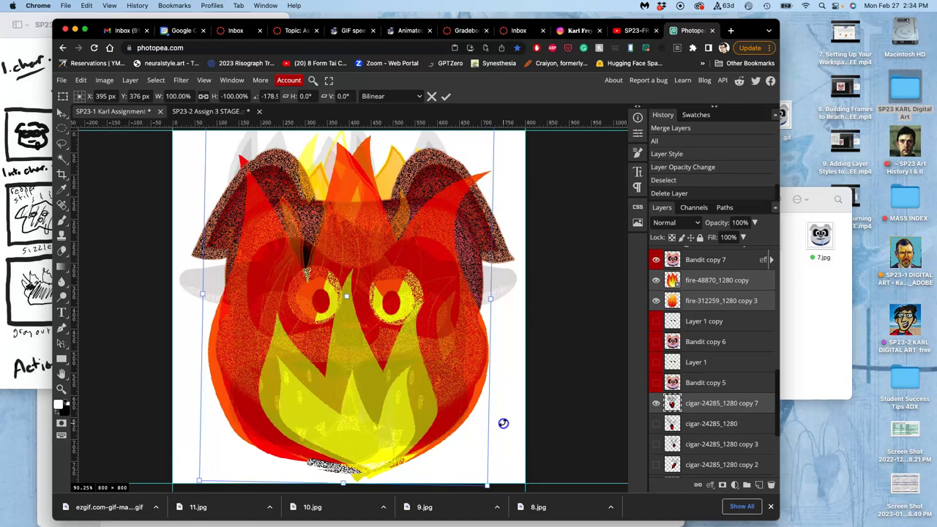
{"action": "scroll", "coordinate": [414, 366], "scroll_direction": "up", "scroll_amount": 1}
Distort the flames' top corners downward, nudge them up, and commit the transform
{"action": "right_click", "coordinate": [419, 366]}
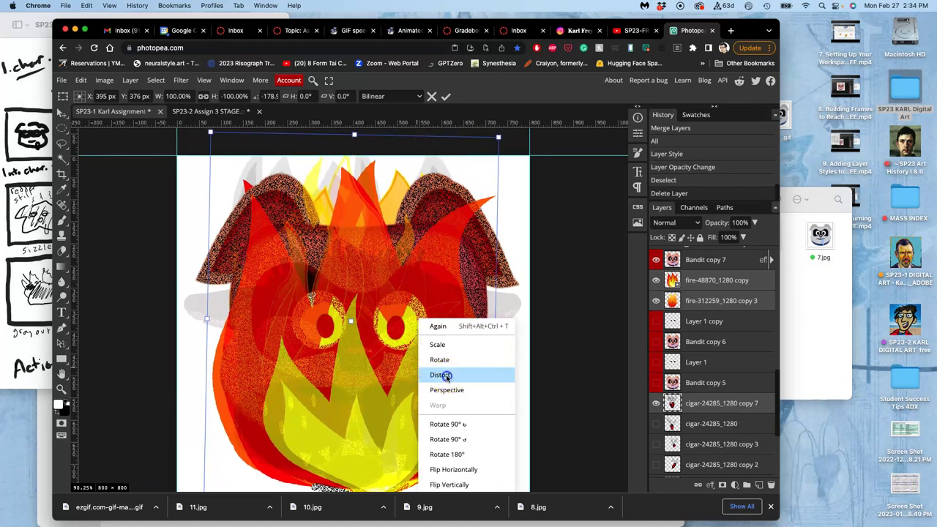
{"action": "left_click", "coordinate": [445, 375]}
{"action": "left_click_drag", "start_coordinate": [497, 137], "coordinate": [476, 154]}
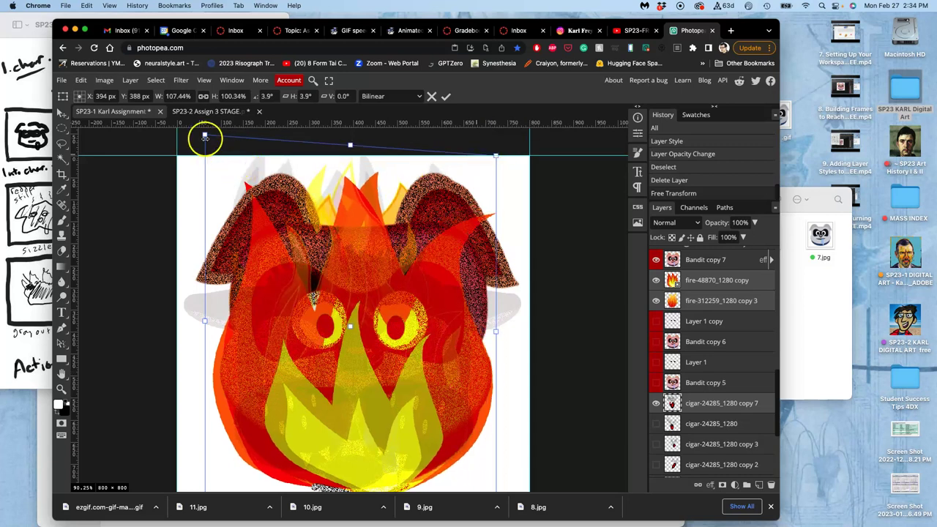
{"action": "mouse_move", "coordinate": [205, 134]}
{"action": "left_mouse_down"}
{"action": "mouse_move", "coordinate": [209, 157]}
{"action": "mouse_move", "coordinate": [211, 147]}
{"action": "left_mouse_up"}
{"action": "key", "text": "Up"}
{"action": "key", "text": "Up"}
{"action": "key", "text": "Up"}
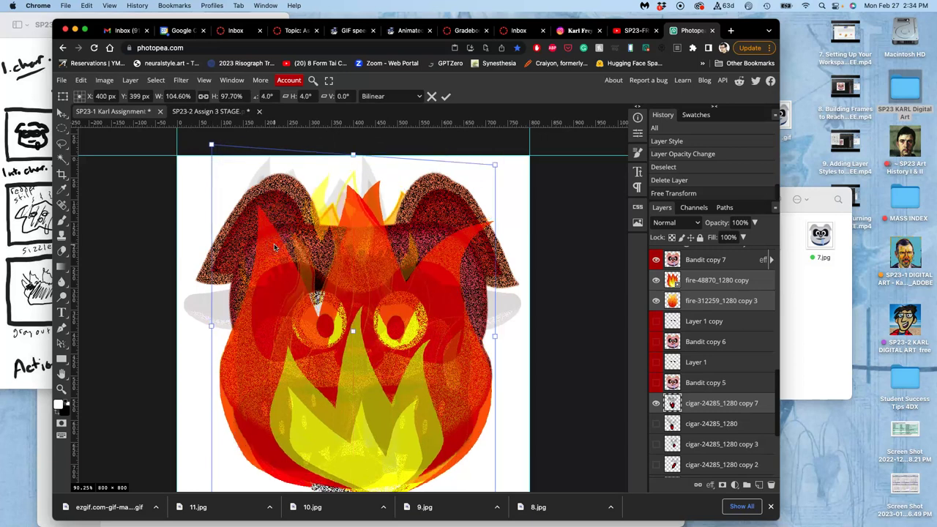
{"action": "key", "text": "Return"}
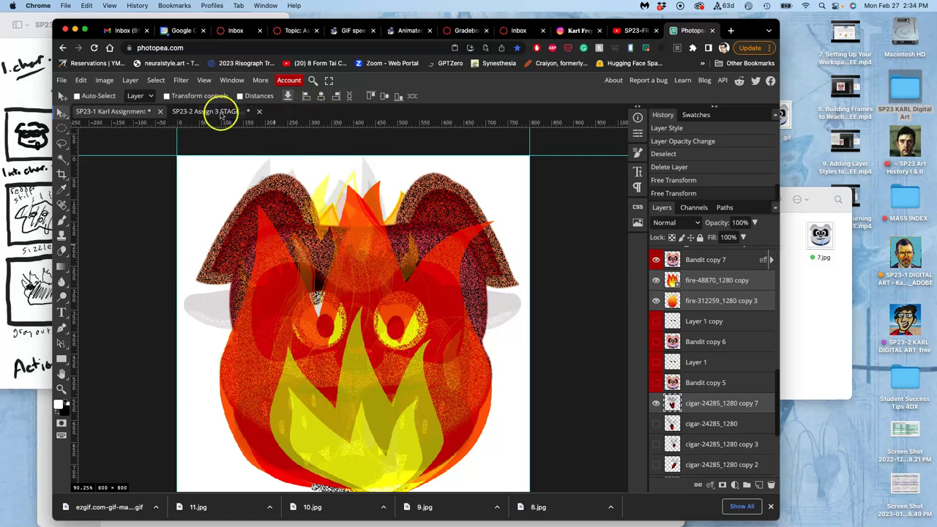
{"action": "left_click", "coordinate": [221, 115]}
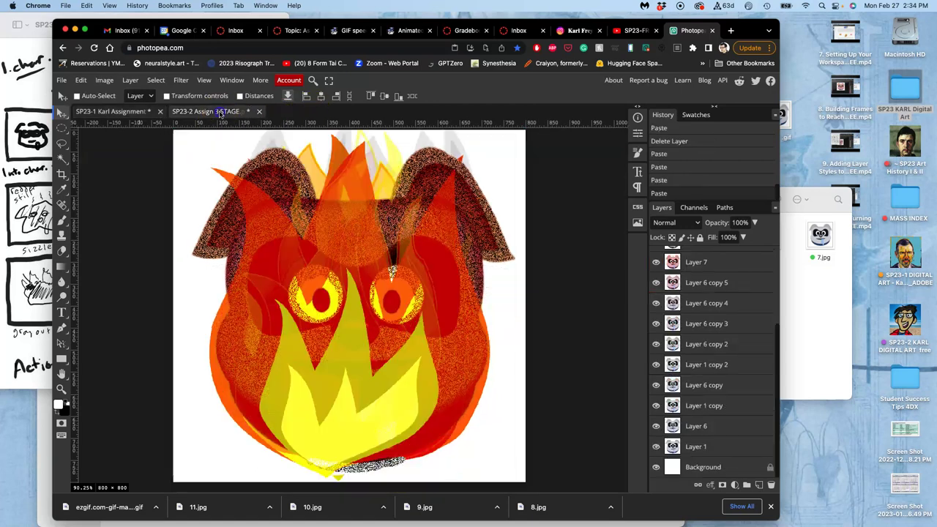
{"action": "left_click", "coordinate": [135, 112]}
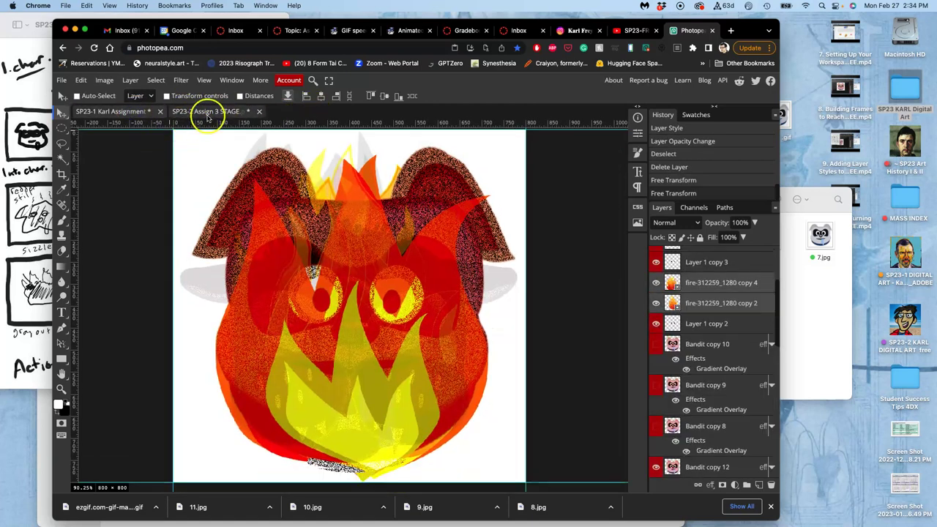
{"action": "left_click", "coordinate": [209, 111]}
{"action": "left_click", "coordinate": [143, 111]}
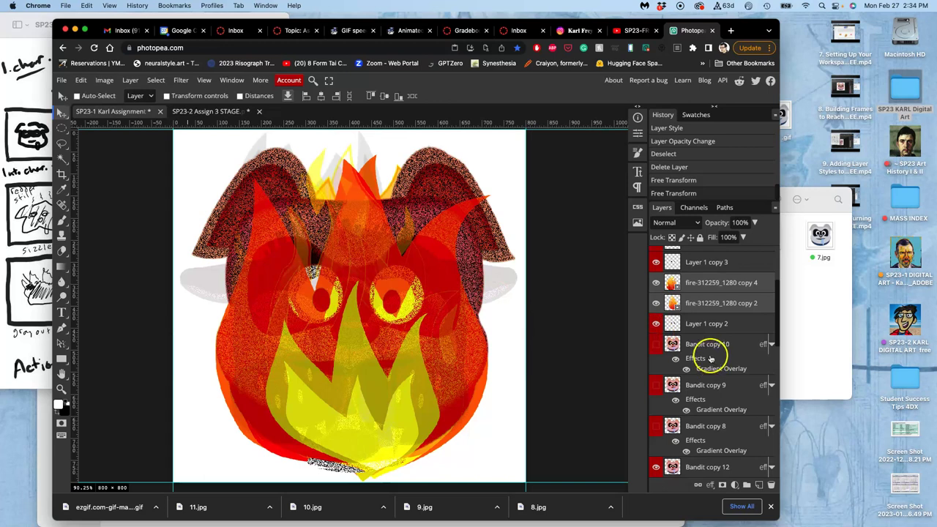
{"action": "left_click", "coordinate": [241, 113]}
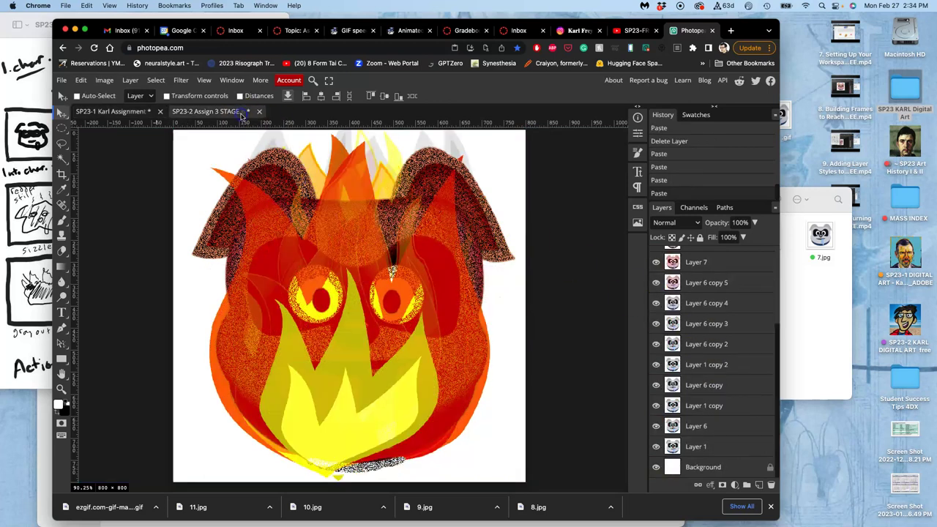
{"action": "left_click", "coordinate": [135, 113]}
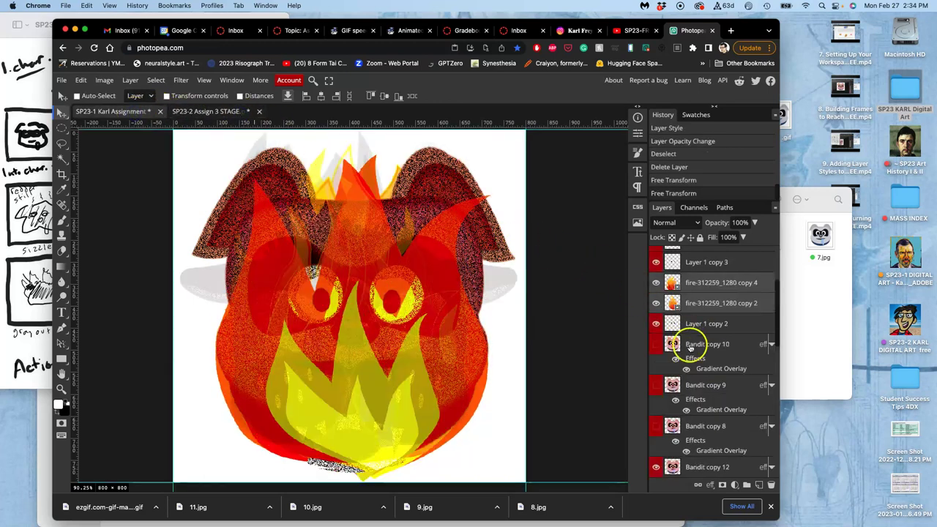
{"action": "scroll", "coordinate": [693, 357], "scroll_direction": "down", "scroll_amount": 2}
{"action": "left_click", "coordinate": [700, 399]}
{"action": "scroll", "coordinate": [698, 399], "scroll_direction": "down", "scroll_amount": 1}
{"action": "left_click", "coordinate": [696, 419]}
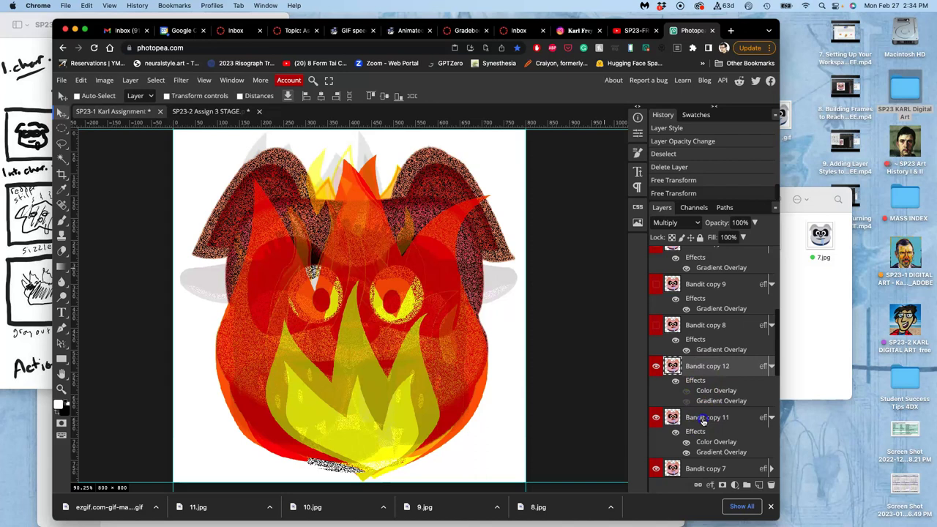
Duplicate Bandit copy 12 and 11, then squash the copies to about 97% height from the top
{"action": "left_click", "coordinate": [703, 420]}
{"action": "left_click", "coordinate": [702, 370]}
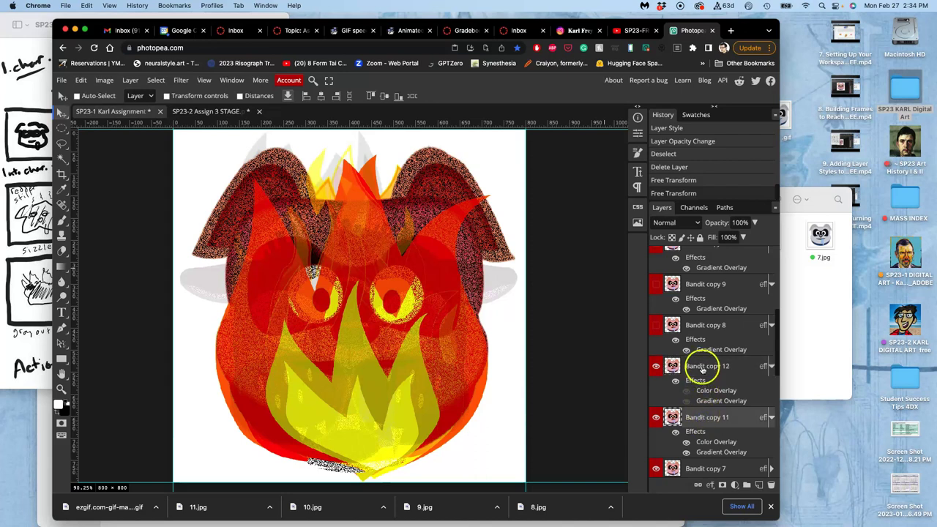
{"action": "left_click", "coordinate": [702, 370]}
{"action": "key", "text": "ctrl+j"}
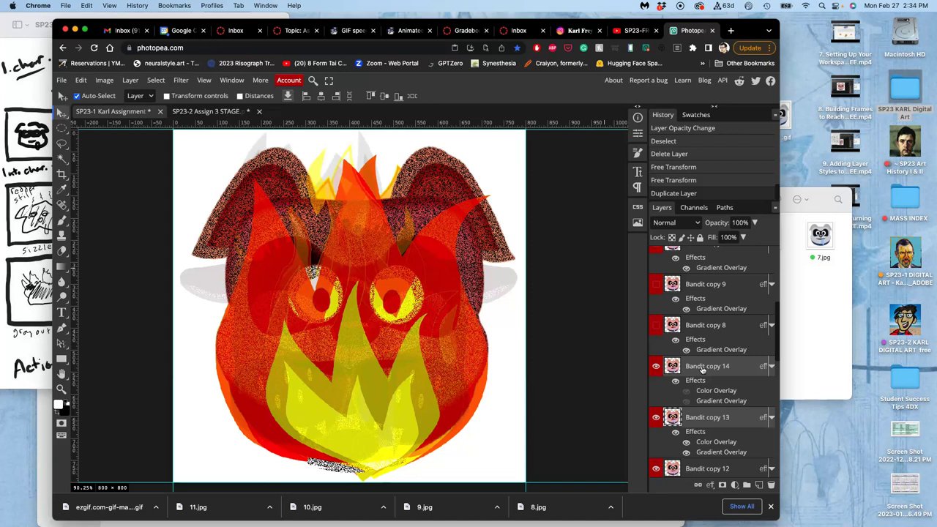
{"action": "key", "text": "ctrl+t"}
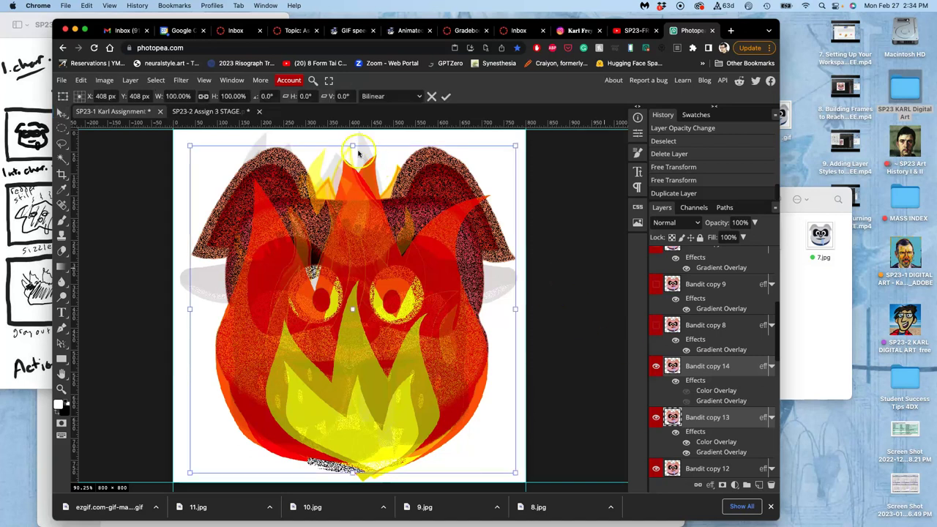
{"action": "left_click_drag", "start_coordinate": [353, 147], "coordinate": [353, 155]}
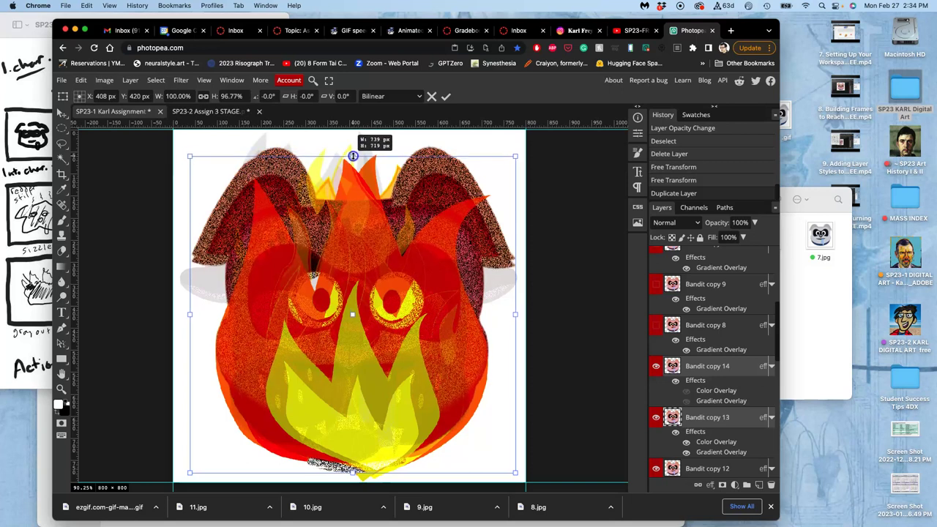
{"action": "left_click_drag", "start_coordinate": [353, 154], "coordinate": [353, 155]}
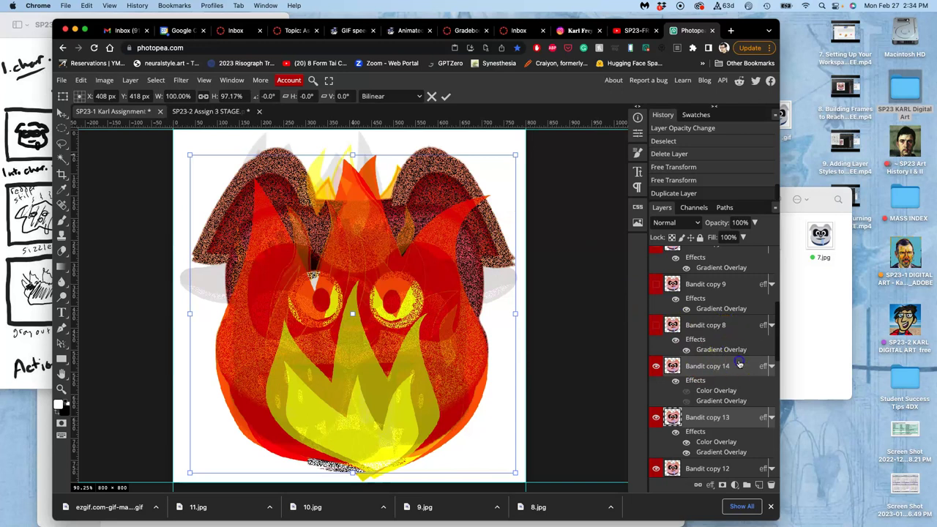
{"action": "key", "text": "Return"}
{"action": "left_click", "coordinate": [687, 390]}
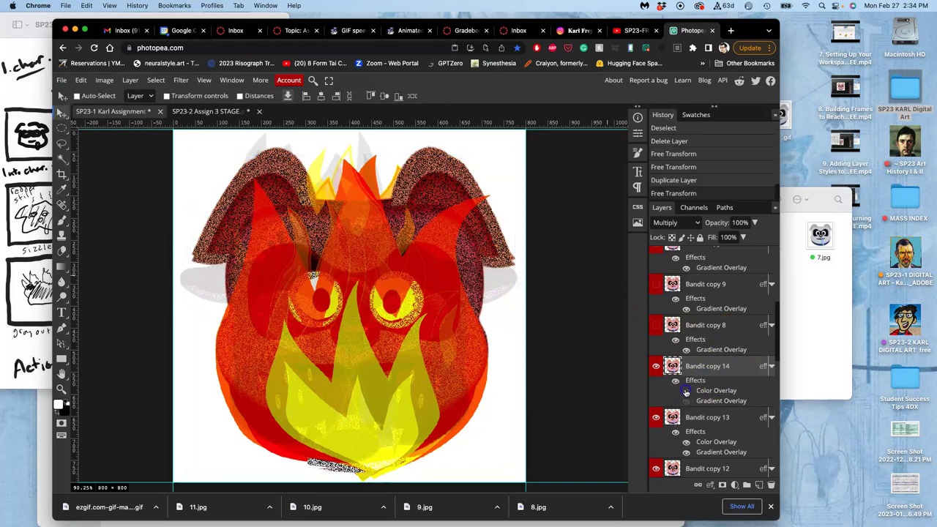
Raise Bandit copy 14's dissolve Color Overlay opacity to 71%
{"action": "left_click", "coordinate": [686, 392]}
{"action": "left_click", "coordinate": [686, 391]}
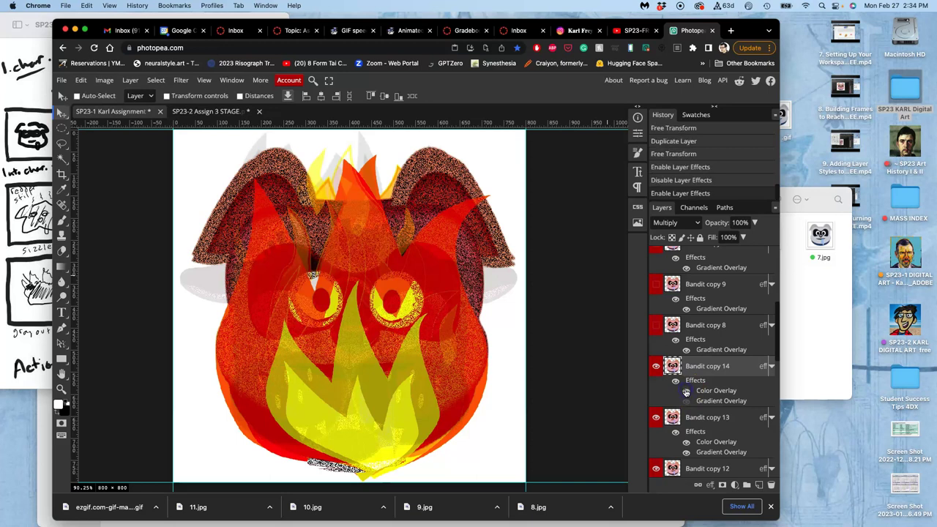
{"action": "double_click", "coordinate": [726, 393]}
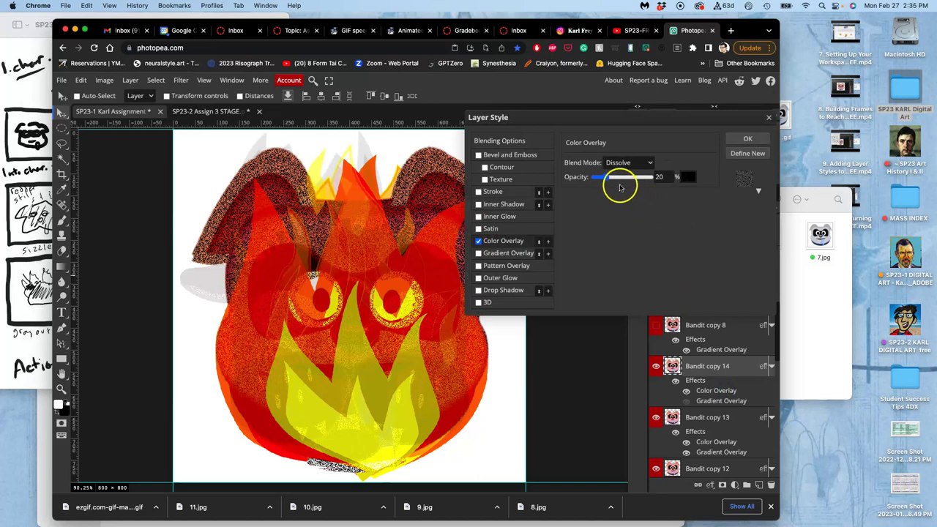
{"action": "left_click_drag", "start_coordinate": [613, 180], "coordinate": [636, 179]}
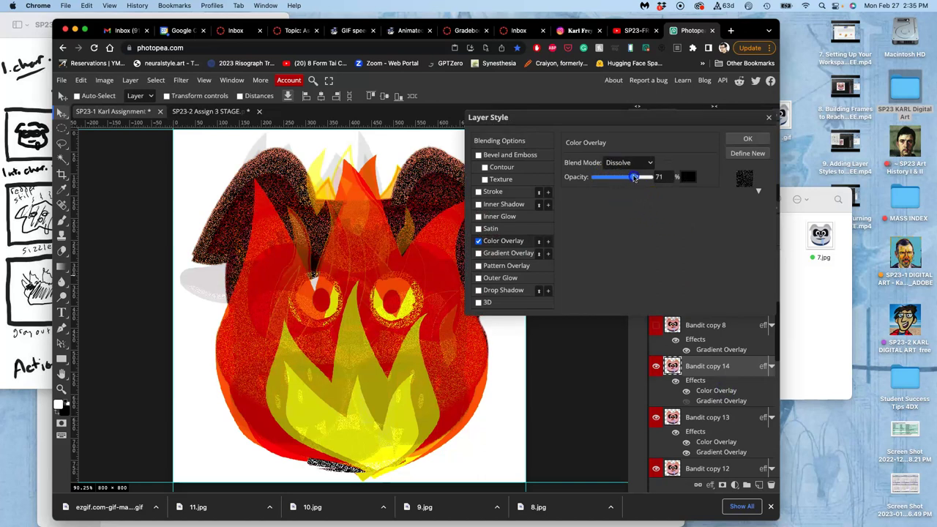
{"action": "left_click", "coordinate": [732, 139]}
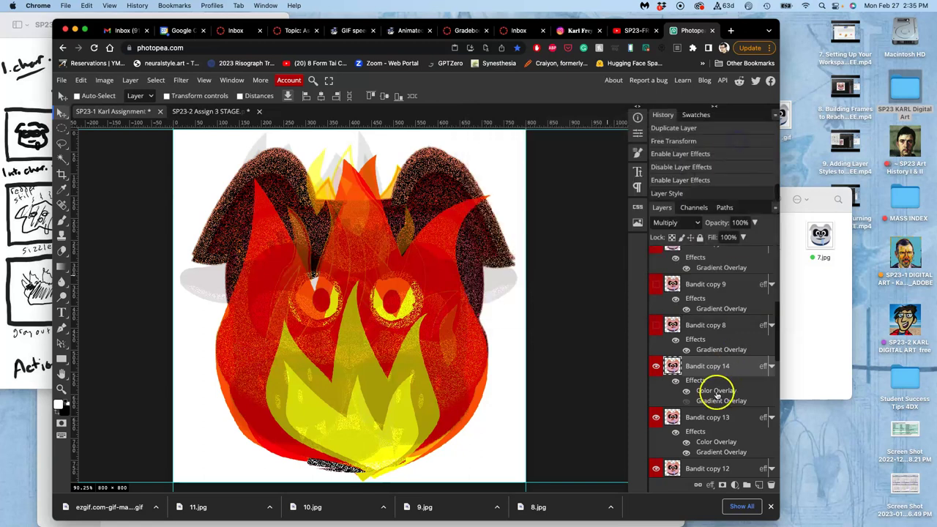
{"action": "scroll", "coordinate": [718, 395], "scroll_direction": "down", "scroll_amount": 2}
Hide Bandit copies 12, 11 and 7
{"action": "left_click", "coordinate": [657, 436]}
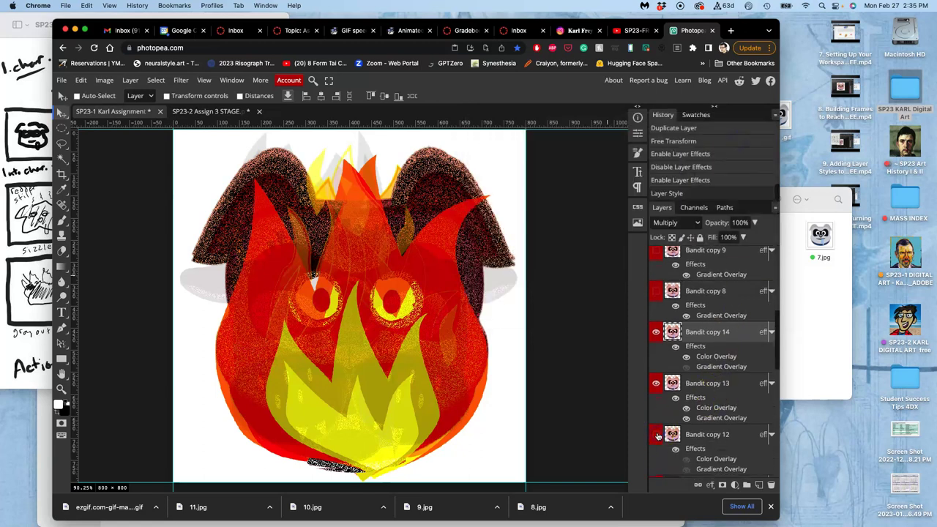
{"action": "scroll", "coordinate": [657, 435], "scroll_direction": "down", "scroll_amount": 2}
{"action": "left_click", "coordinate": [656, 457]}
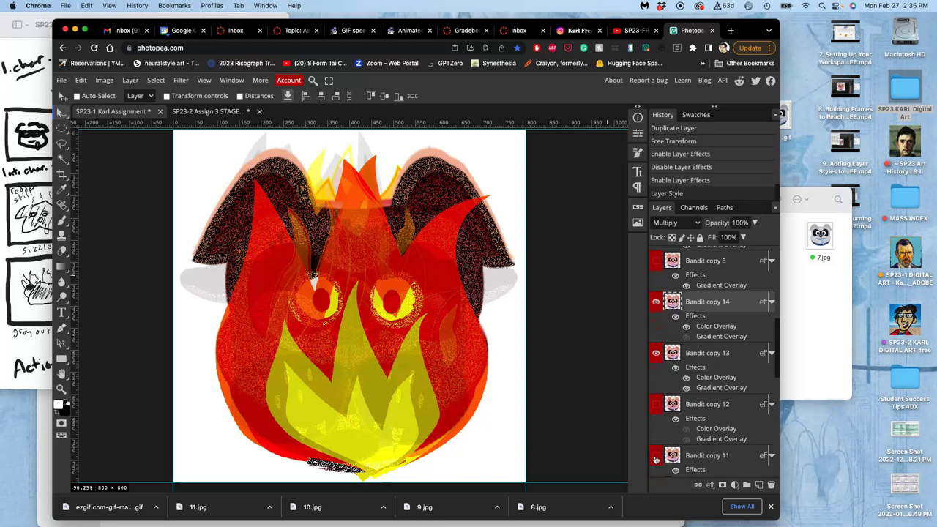
{"action": "scroll", "coordinate": [657, 459], "scroll_direction": "down", "scroll_amount": 1}
{"action": "scroll", "coordinate": [656, 459], "scroll_direction": "down", "scroll_amount": 3}
{"action": "left_click", "coordinate": [656, 454]}
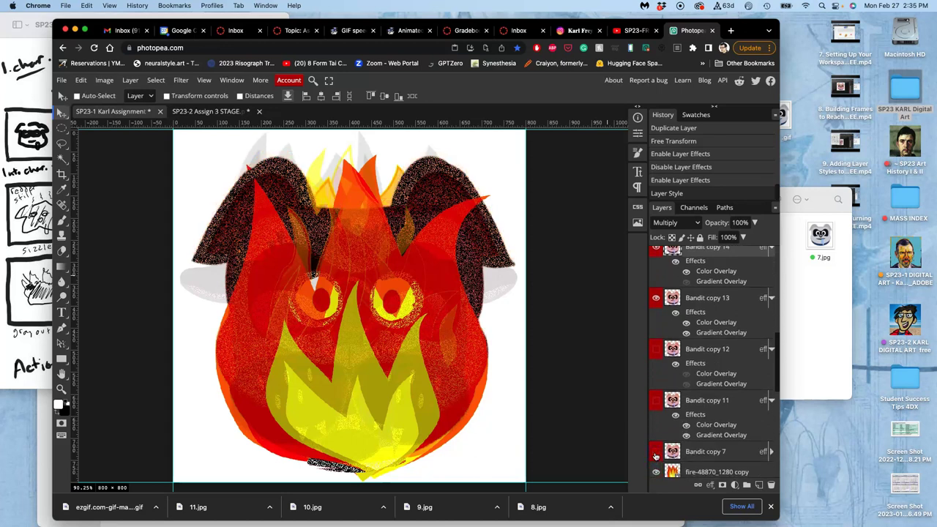
Switch between the Assign 3 stage and Karl Assignment documents to compare them
{"action": "left_click", "coordinate": [218, 112]}
{"action": "left_click", "coordinate": [144, 112]}
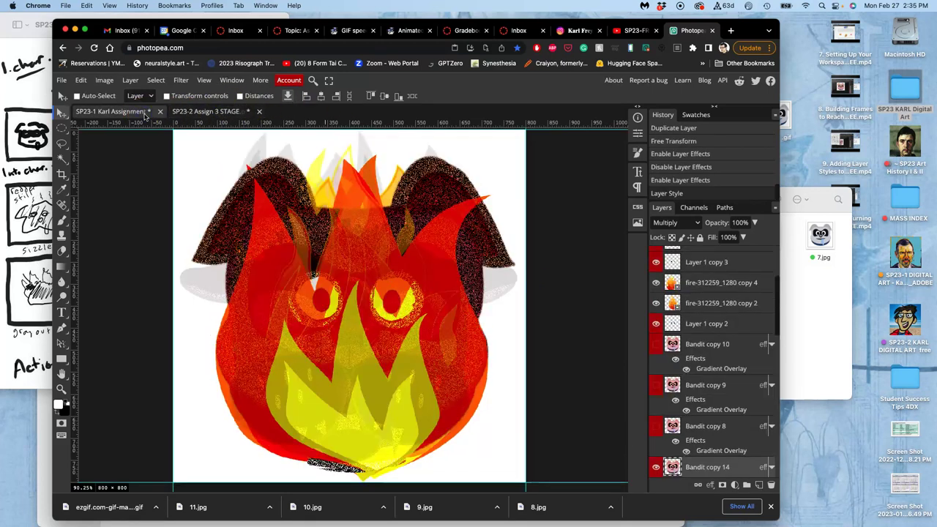
{"action": "left_click", "coordinate": [181, 110]}
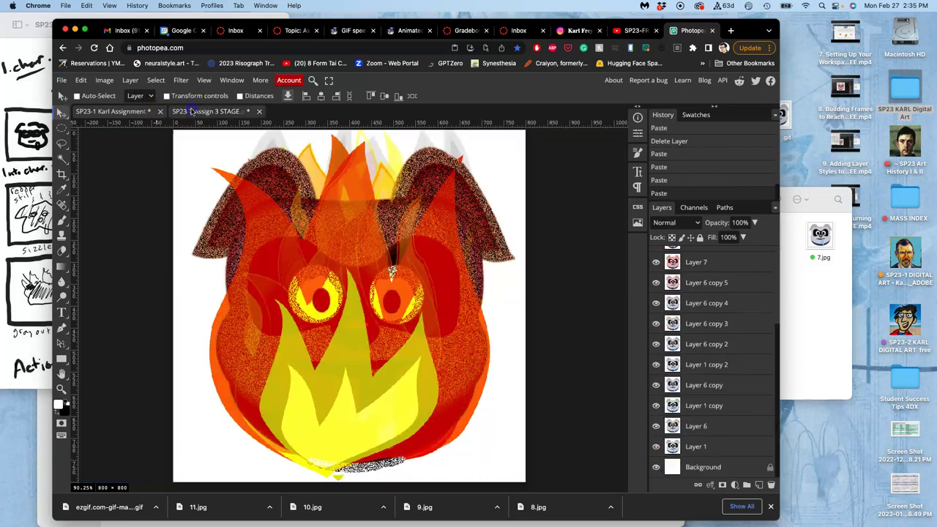
{"action": "left_click", "coordinate": [131, 117]}
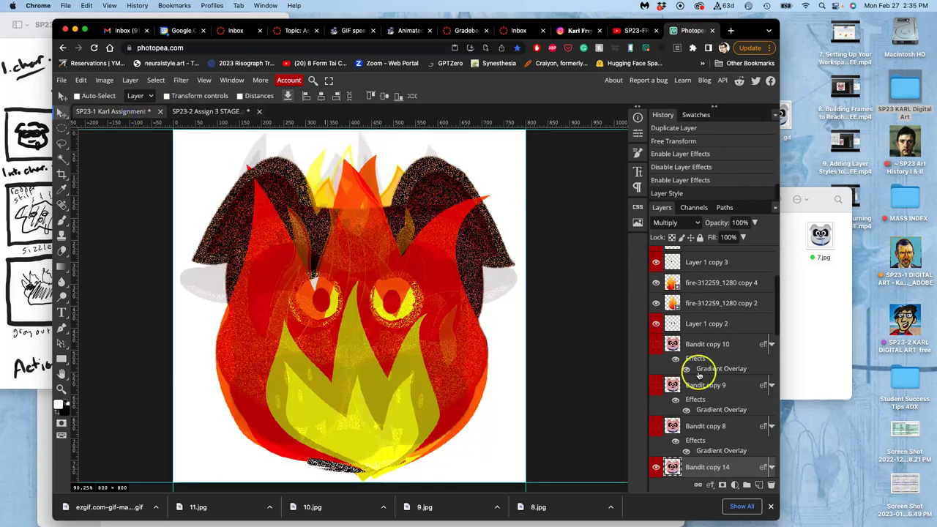
{"action": "scroll", "coordinate": [692, 348], "scroll_direction": "up", "scroll_amount": 3}
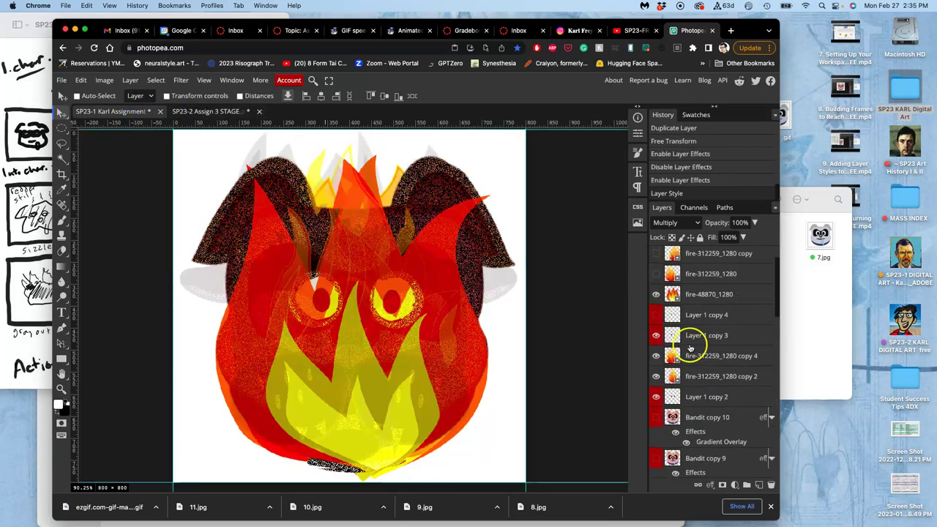
Show Layer 1 copy 4 and the faint top overlay layer, then select the overlay layer
{"action": "left_click", "coordinate": [656, 316]}
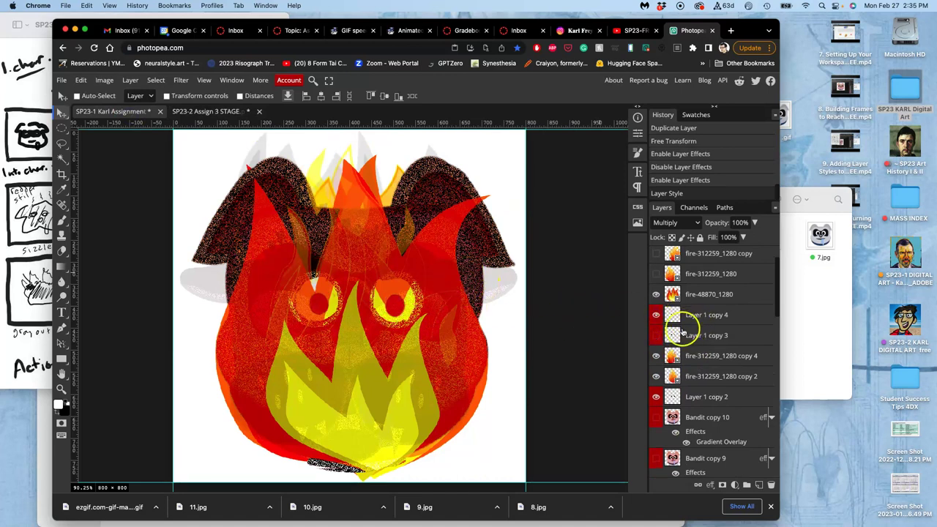
{"action": "scroll", "coordinate": [688, 322], "scroll_direction": "up", "scroll_amount": 2}
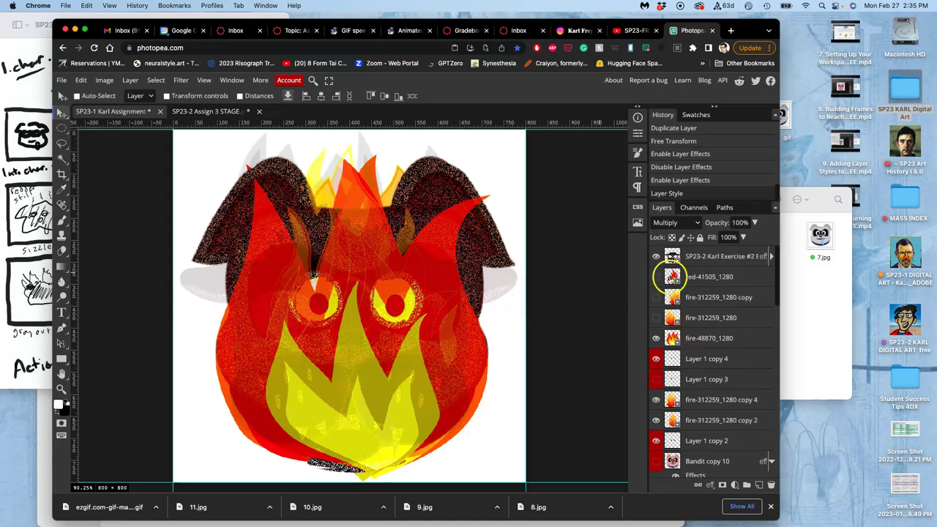
{"action": "left_click", "coordinate": [657, 256]}
{"action": "left_click", "coordinate": [702, 258]}
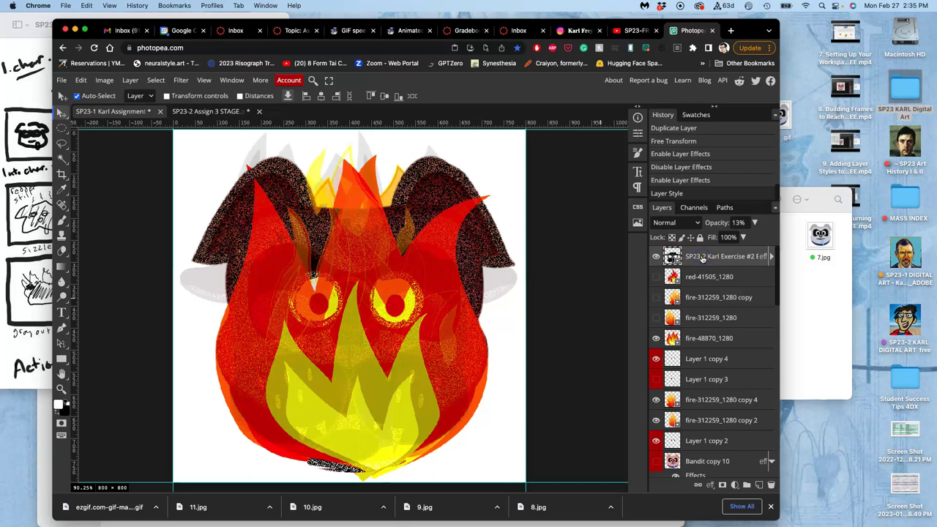
Make two copies of the overlay layer, rasterize its layer style, and hide both copies
{"action": "key", "text": "ctrl+j"}
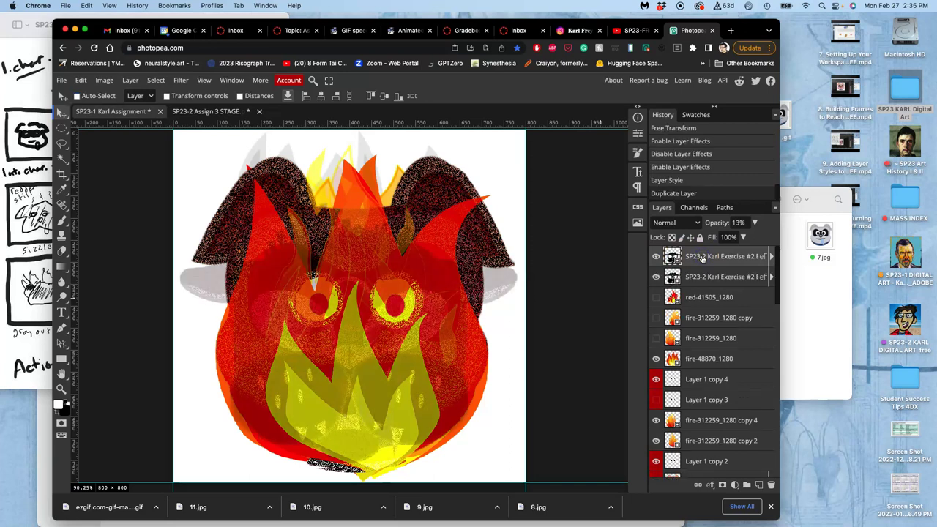
{"action": "right_click", "coordinate": [702, 258]}
{"action": "left_click", "coordinate": [696, 259]}
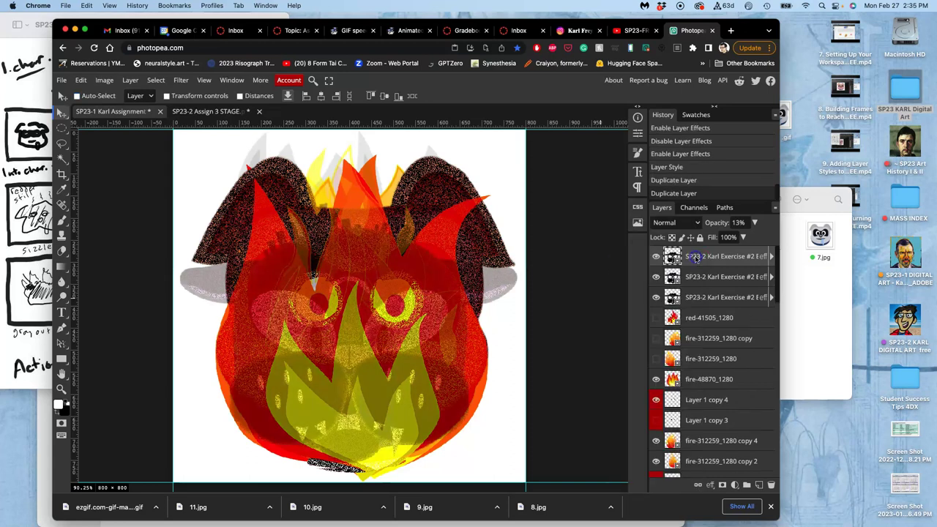
{"action": "right_click", "coordinate": [697, 259]}
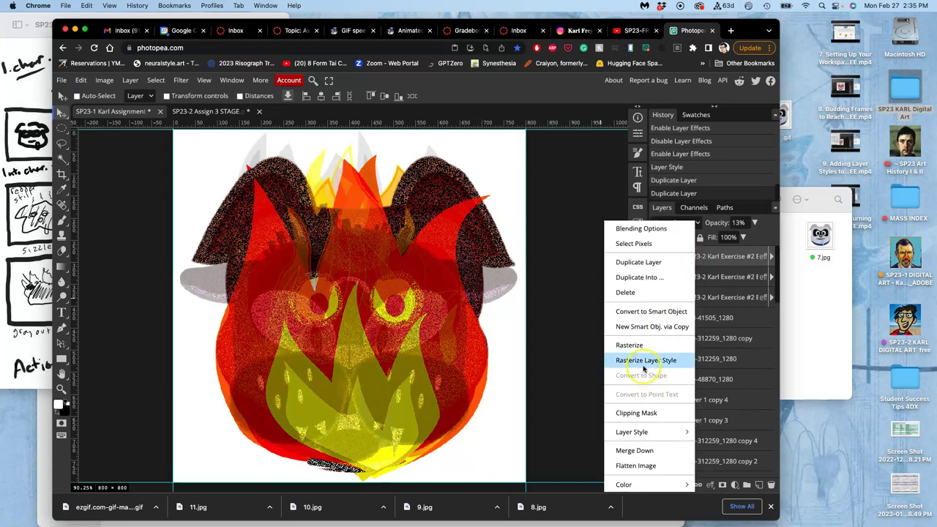
{"action": "left_click", "coordinate": [630, 345]}
{"action": "left_click", "coordinate": [656, 276]}
{"action": "left_click", "coordinate": [656, 297]}
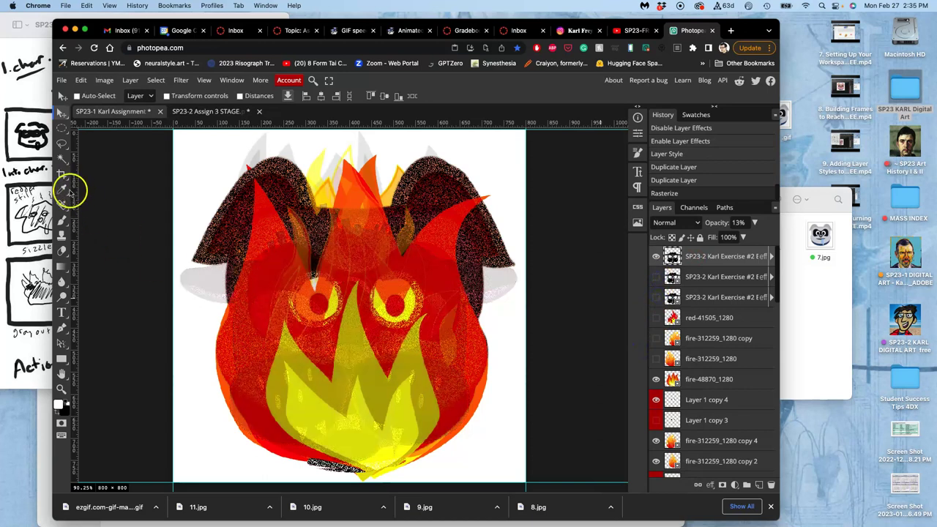
Erase the grey shapes beside both ears with an enlarged Eraser, then view the STAGE document
{"action": "left_click", "coordinate": [62, 251]}
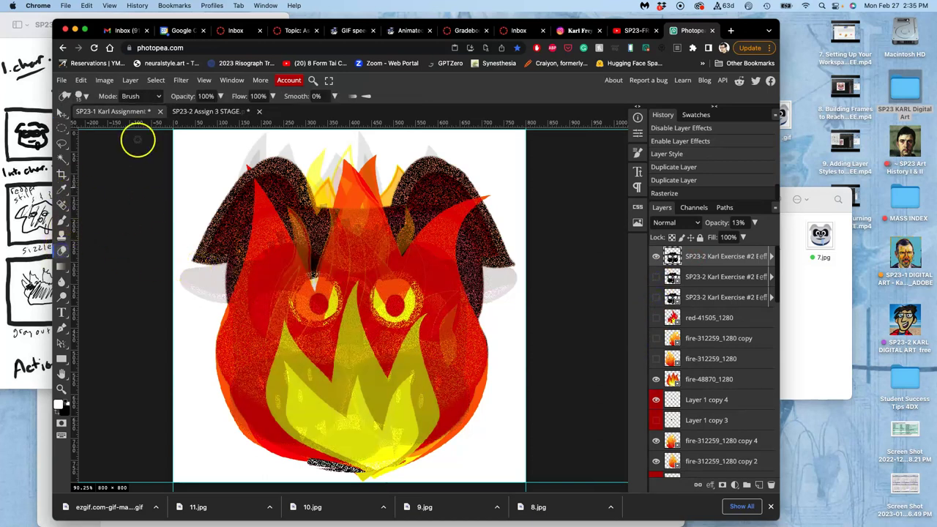
{"action": "left_click", "coordinate": [86, 96]}
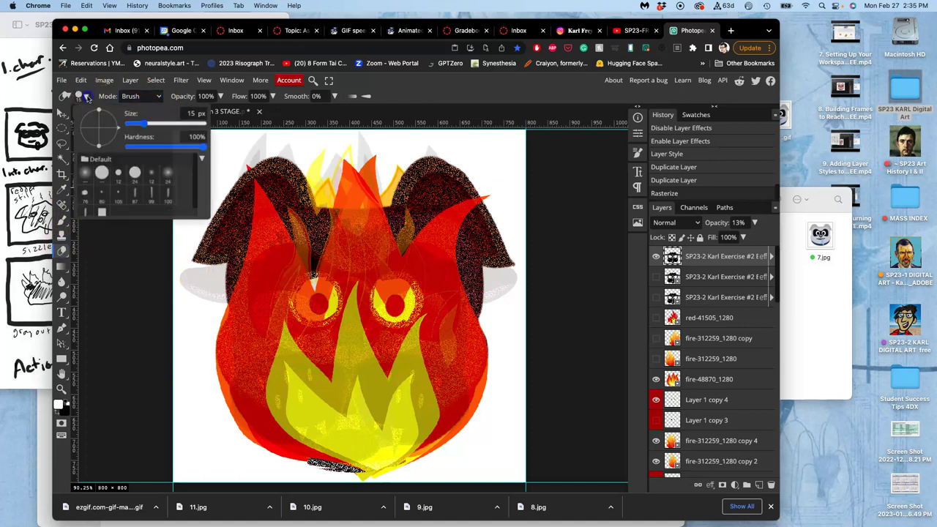
{"action": "left_click_drag", "start_coordinate": [144, 123], "coordinate": [176, 123]}
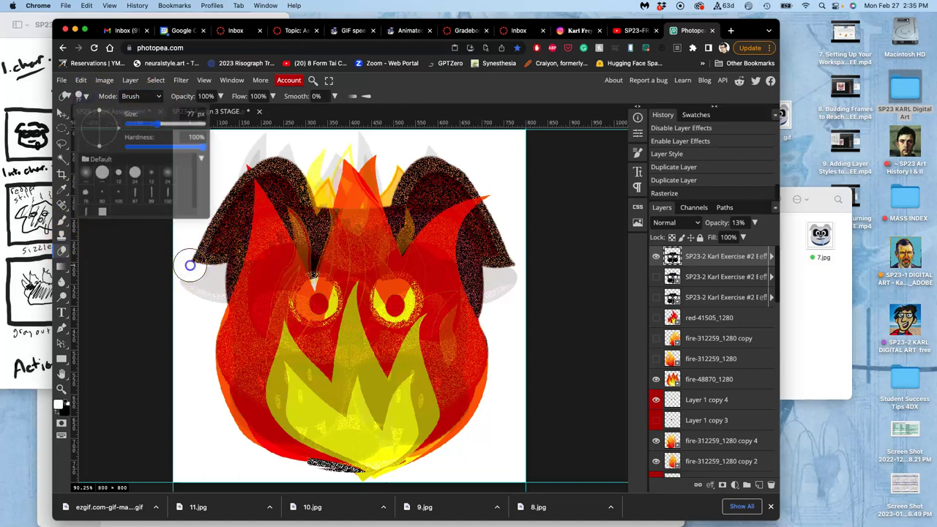
{"action": "mouse_move", "coordinate": [190, 265]}
{"action": "left_mouse_down"}
{"action": "mouse_move", "coordinate": [207, 299]}
{"action": "mouse_move", "coordinate": [213, 270]}
{"action": "left_mouse_up"}
{"action": "mouse_move", "coordinate": [496, 297]}
{"action": "left_mouse_down"}
{"action": "mouse_move", "coordinate": [496, 268]}
{"action": "mouse_move", "coordinate": [509, 273]}
{"action": "mouse_move", "coordinate": [505, 301]}
{"action": "left_mouse_up"}
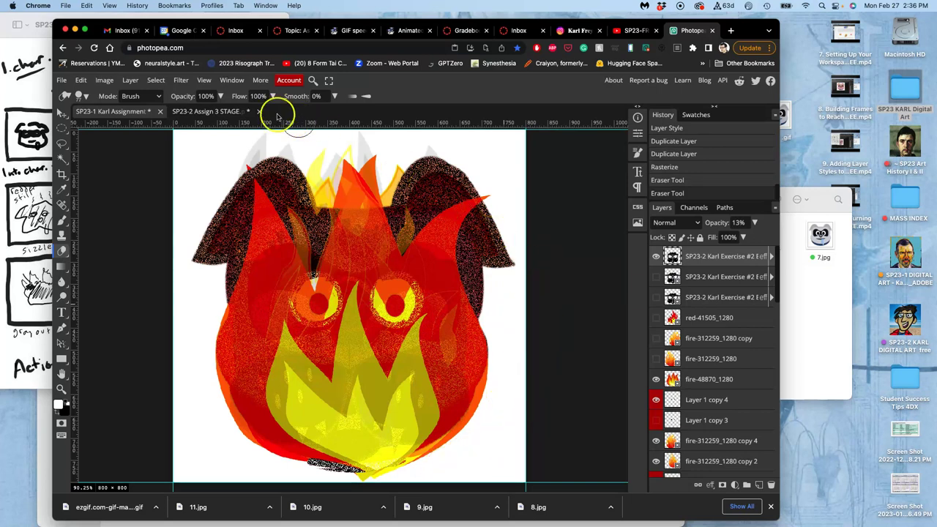
{"action": "left_click", "coordinate": [117, 111]}
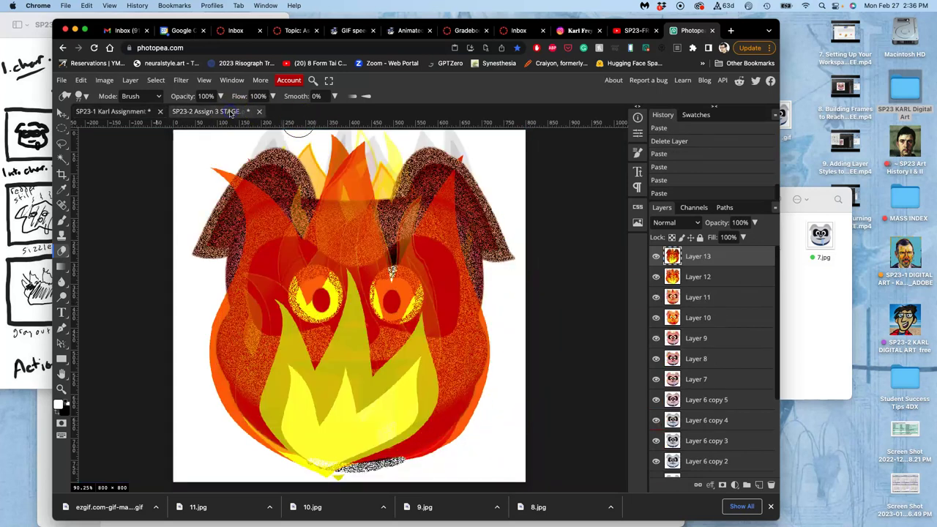
Select Bandit copy 14 and erase the stray marks along the bottom of the face
{"action": "left_click", "coordinate": [134, 111]}
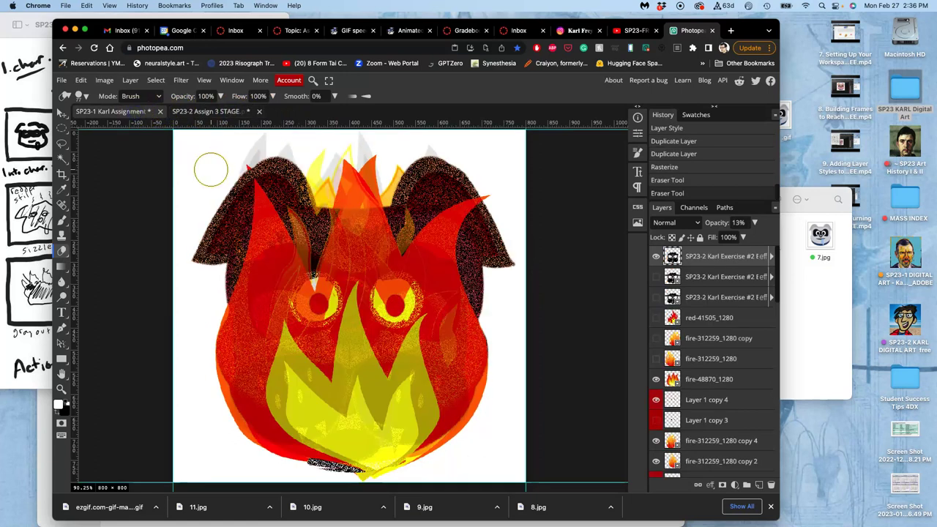
{"action": "left_click", "coordinate": [223, 111]}
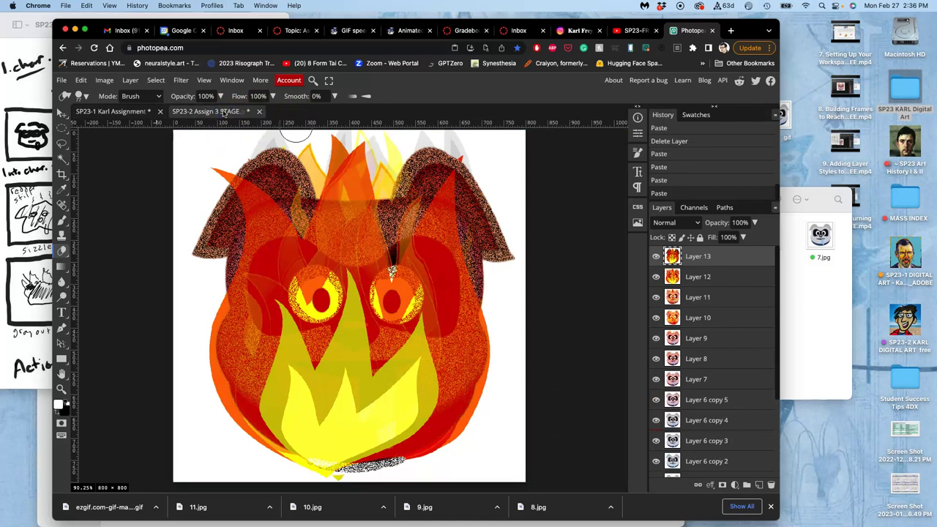
{"action": "left_click", "coordinate": [126, 112]}
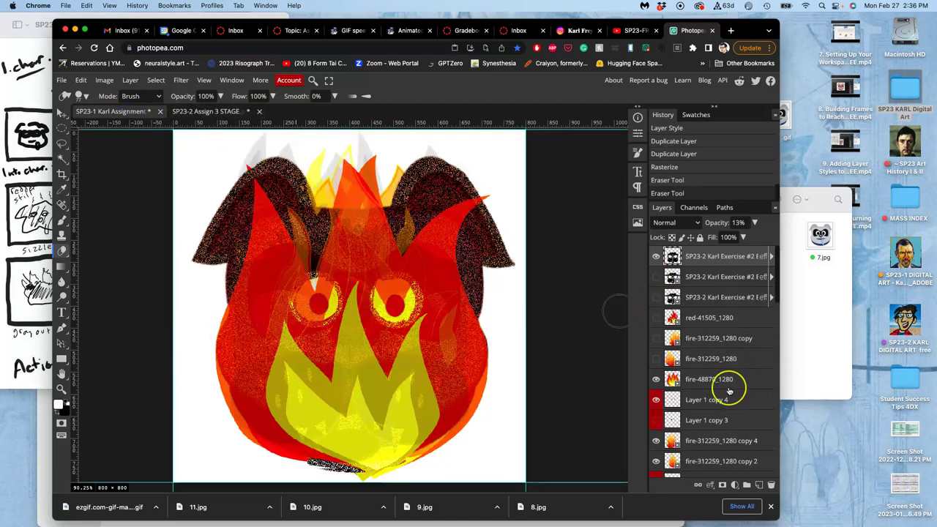
{"action": "scroll", "coordinate": [729, 390], "scroll_direction": "down", "scroll_amount": 2}
{"action": "scroll", "coordinate": [730, 391], "scroll_direction": "down", "scroll_amount": 2}
{"action": "scroll", "coordinate": [730, 392], "scroll_direction": "down", "scroll_amount": 1}
{"action": "scroll", "coordinate": [729, 393], "scroll_direction": "down", "scroll_amount": 1}
{"action": "scroll", "coordinate": [730, 391], "scroll_direction": "down", "scroll_amount": 2}
{"action": "left_click", "coordinate": [657, 414]}
{"action": "left_click", "coordinate": [657, 415]}
{"action": "left_click", "coordinate": [706, 411]}
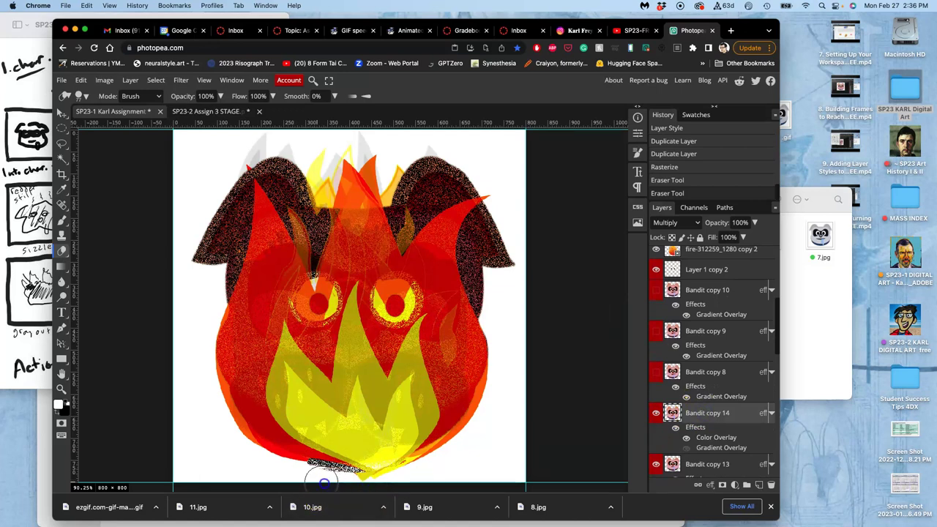
{"action": "left_click_drag", "start_coordinate": [358, 483], "coordinate": [328, 483]}
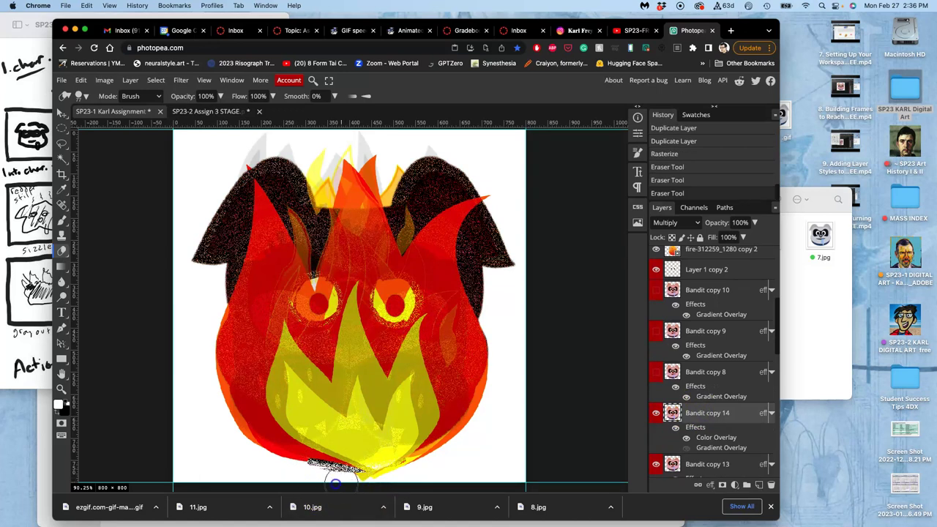
{"action": "left_click", "coordinate": [307, 481]}
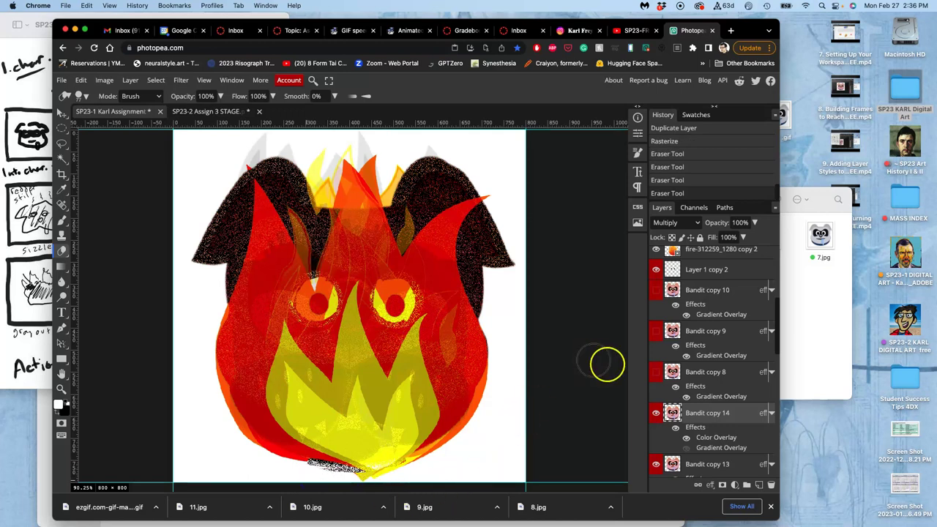
Erase the bottom-edge marks on Bandit copy 13, then zoom out to 50%
{"action": "left_click", "coordinate": [718, 462]}
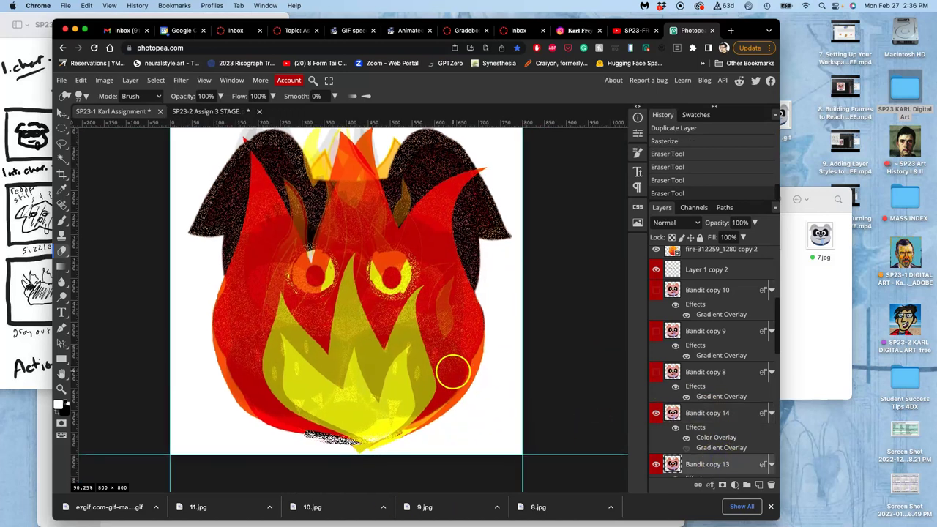
{"action": "left_click", "coordinate": [212, 111]}
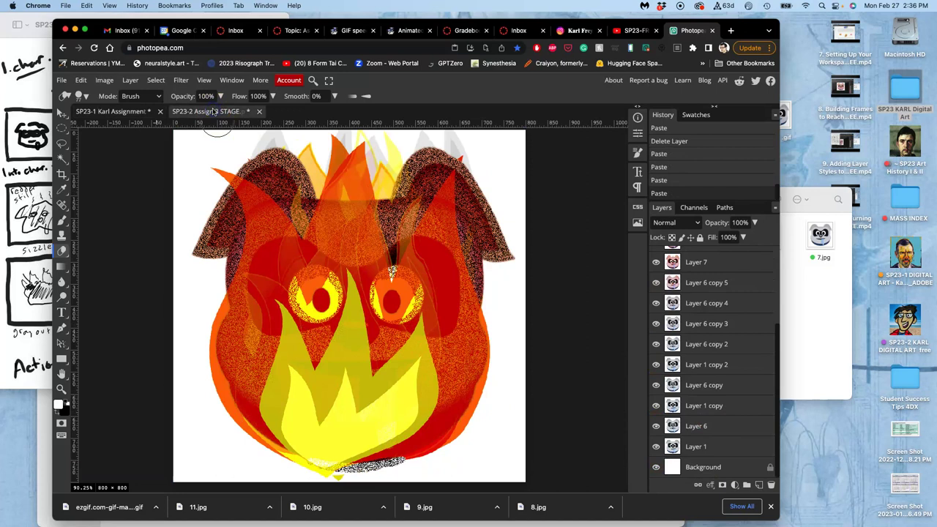
{"action": "left_click", "coordinate": [151, 114]}
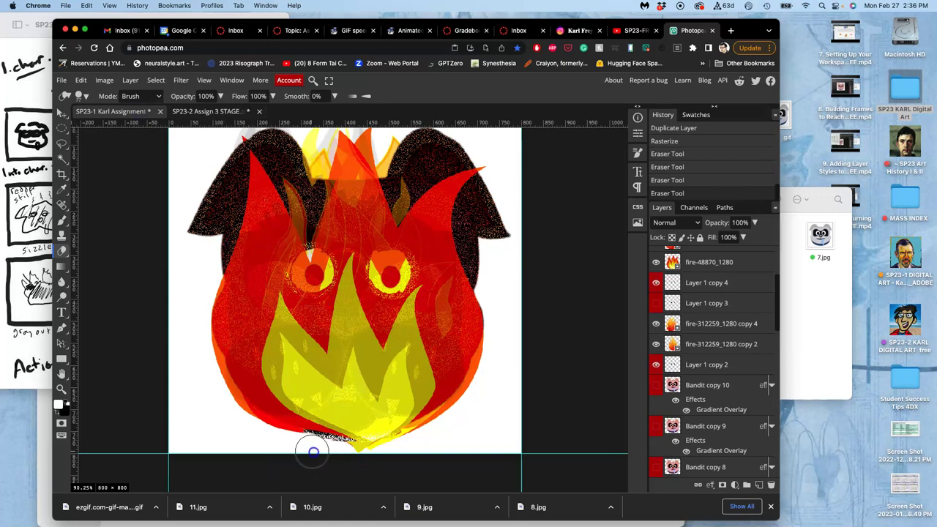
{"action": "left_click", "coordinate": [347, 455]}
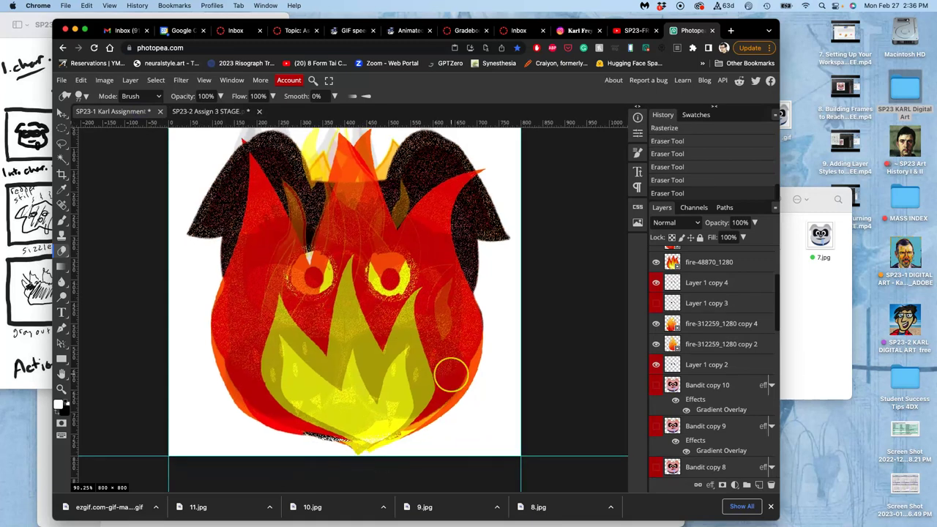
{"action": "scroll", "coordinate": [451, 375], "scroll_direction": "up", "scroll_amount": 2}
{"action": "key", "text": "super+minus"}
{"action": "key", "text": "super+minus"}
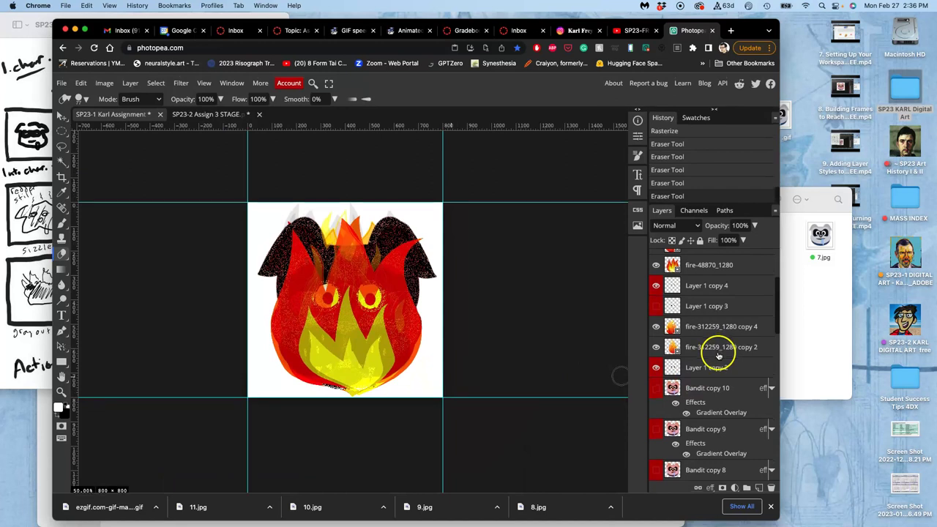
Merge all layers from the top of the stack down to Background
{"action": "left_click", "coordinate": [705, 269]}
{"action": "scroll", "coordinate": [705, 269], "scroll_direction": "down", "scroll_amount": 3}
{"action": "scroll", "coordinate": [705, 269], "scroll_direction": "down", "scroll_amount": 3}
{"action": "scroll", "coordinate": [705, 270], "scroll_direction": "down", "scroll_amount": 3}
{"action": "scroll", "coordinate": [705, 269], "scroll_direction": "up", "scroll_amount": 5}
{"action": "scroll", "coordinate": [705, 264], "scroll_direction": "up", "scroll_amount": 3}
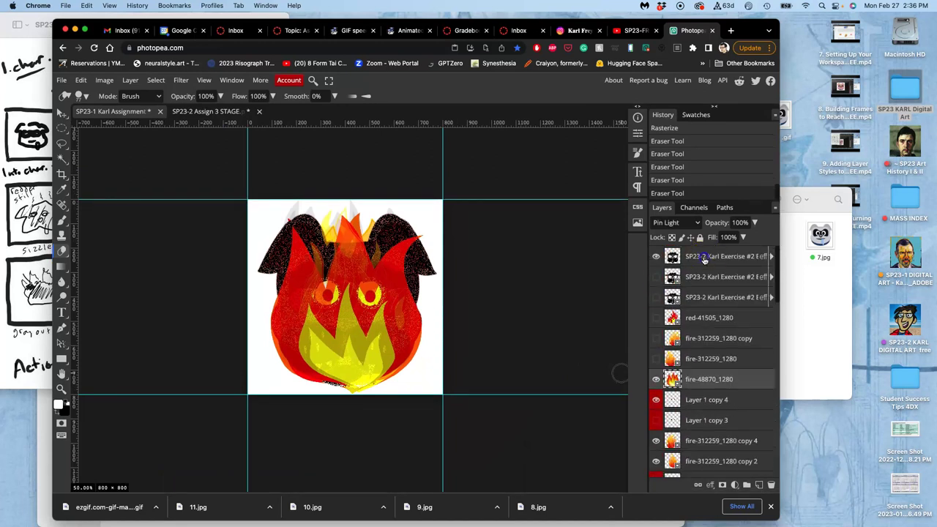
{"action": "left_click", "coordinate": [704, 258]}
{"action": "scroll", "coordinate": [725, 307], "scroll_direction": "down", "scroll_amount": 5}
{"action": "scroll", "coordinate": [722, 327], "scroll_direction": "down", "scroll_amount": 5}
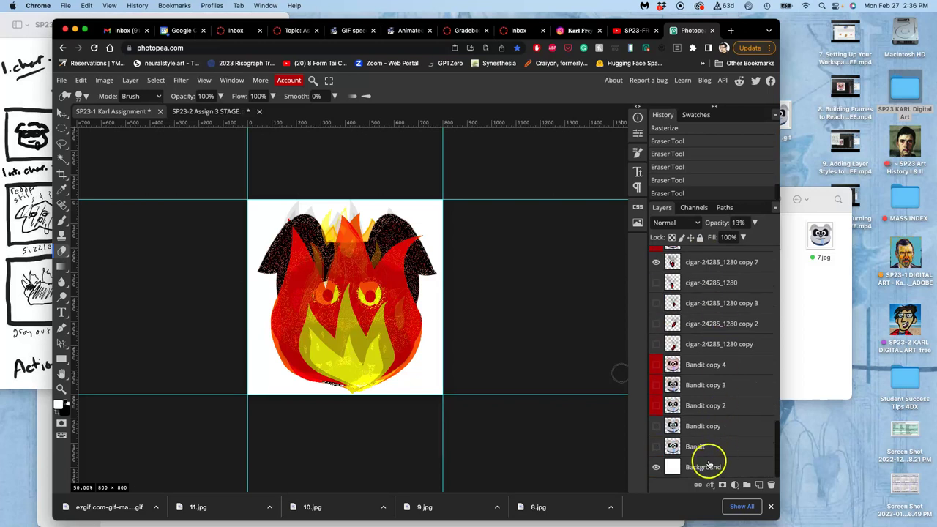
{"action": "left_click", "coordinate": [706, 472]}
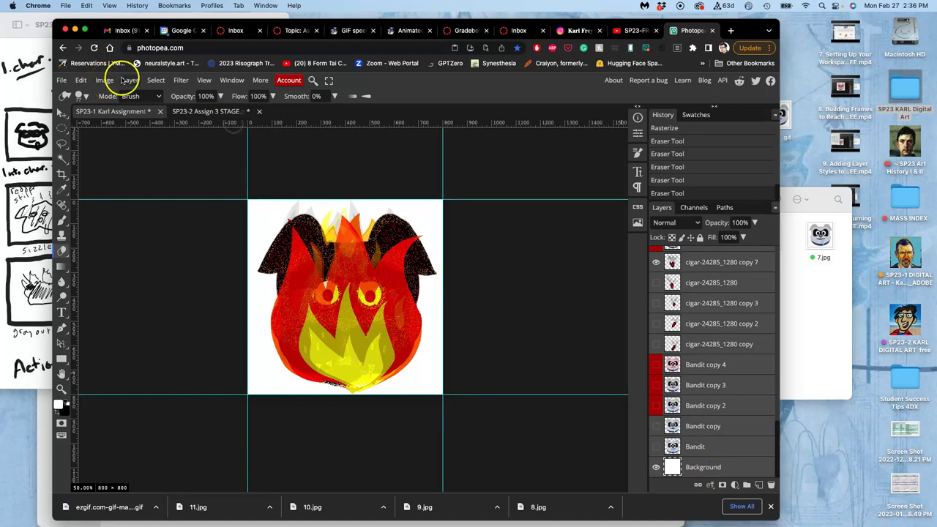
{"action": "left_click", "coordinate": [128, 80]}
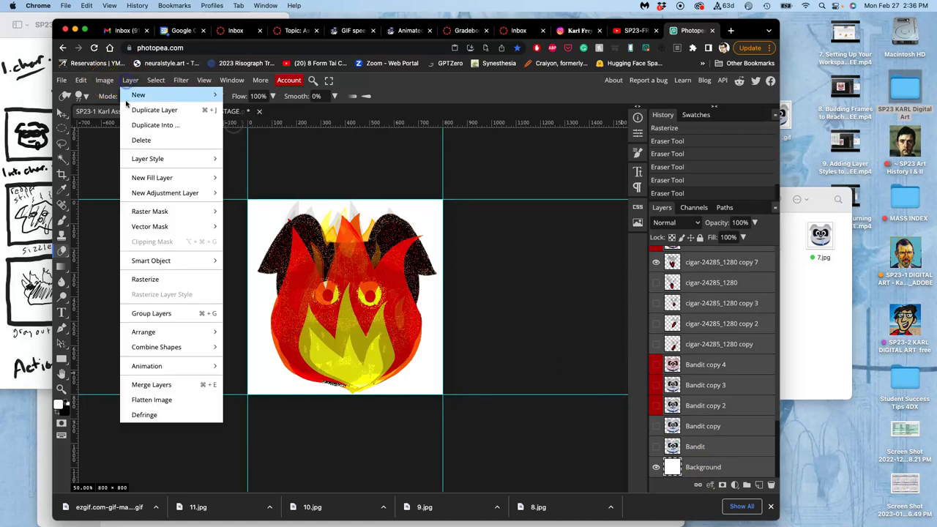
{"action": "left_click", "coordinate": [151, 384]}
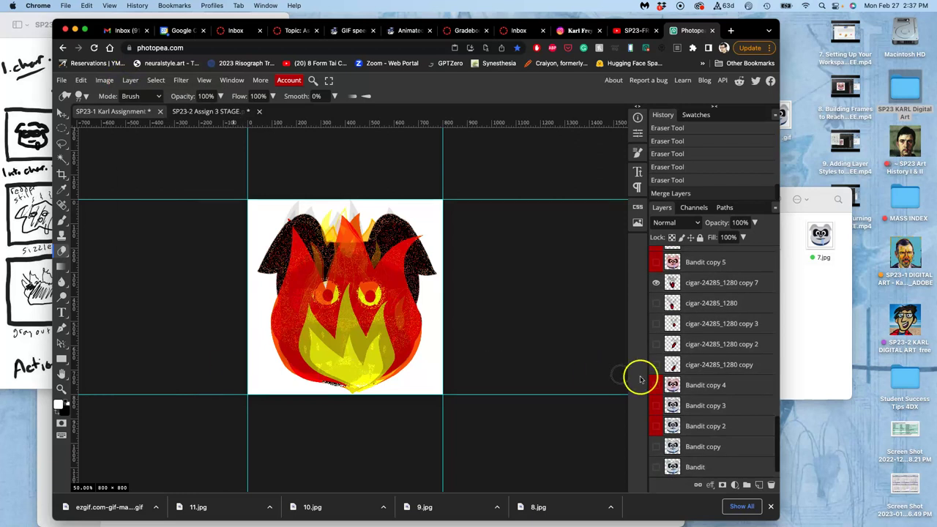
Paste the merged frame into the STAGE document as Layer 14 and check it against Layer 13
{"action": "key", "text": "super+a"}
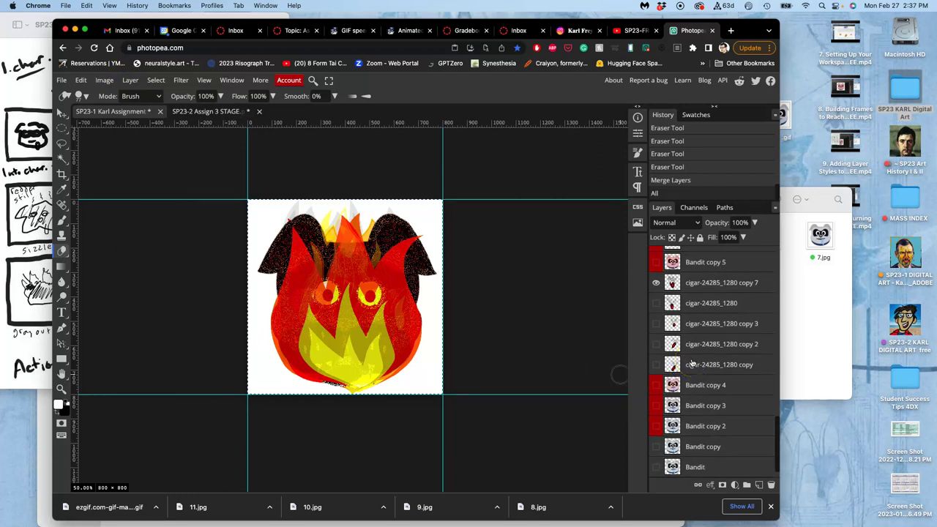
{"action": "left_click", "coordinate": [208, 112]}
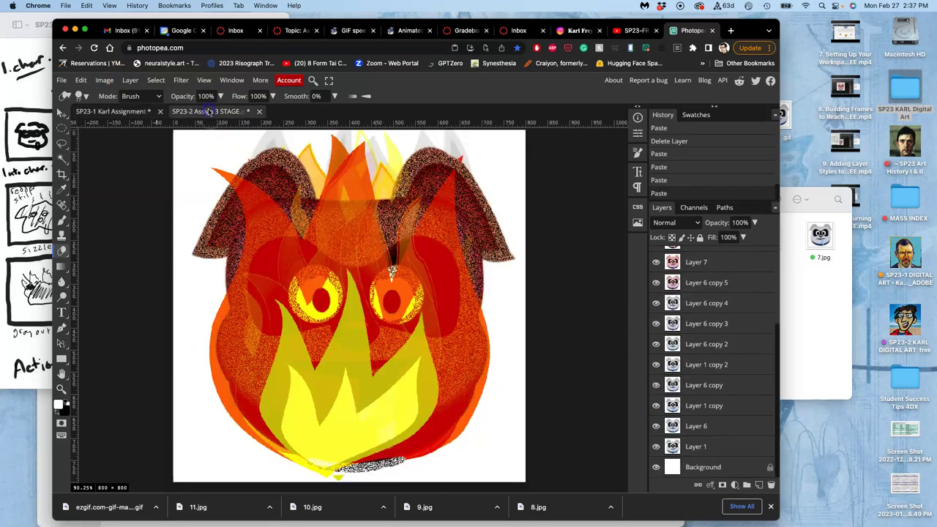
{"action": "key", "text": "super+v"}
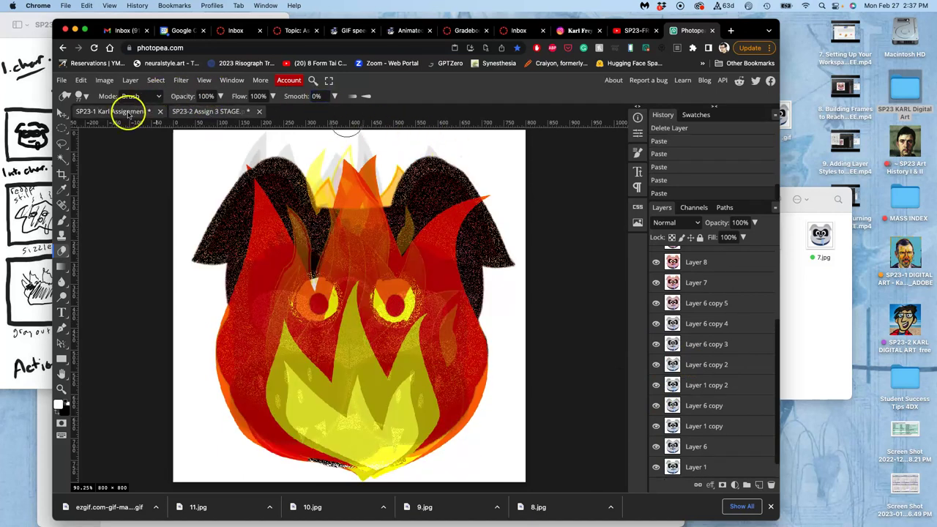
{"action": "scroll", "coordinate": [681, 271], "scroll_direction": "up", "scroll_amount": 5}
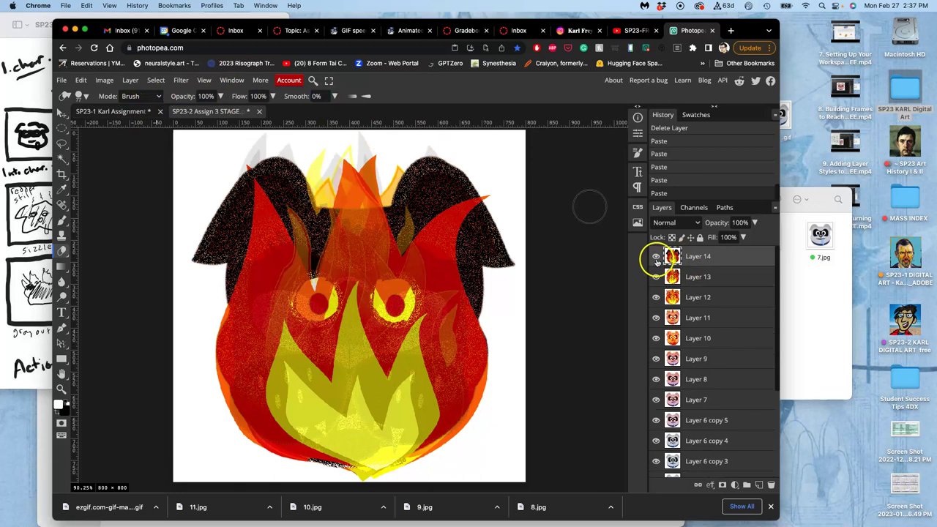
{"action": "left_click", "coordinate": [656, 257]}
{"action": "left_click", "coordinate": [656, 276]}
{"action": "left_click", "coordinate": [657, 298]}
{"action": "left_click", "coordinate": [656, 277]}
{"action": "left_click", "coordinate": [656, 256]}
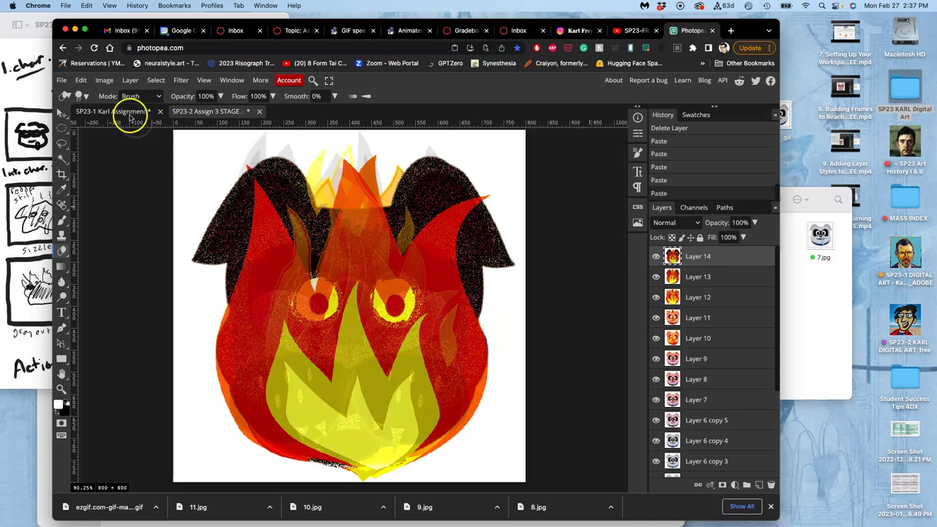
{"action": "left_click", "coordinate": [128, 113]}
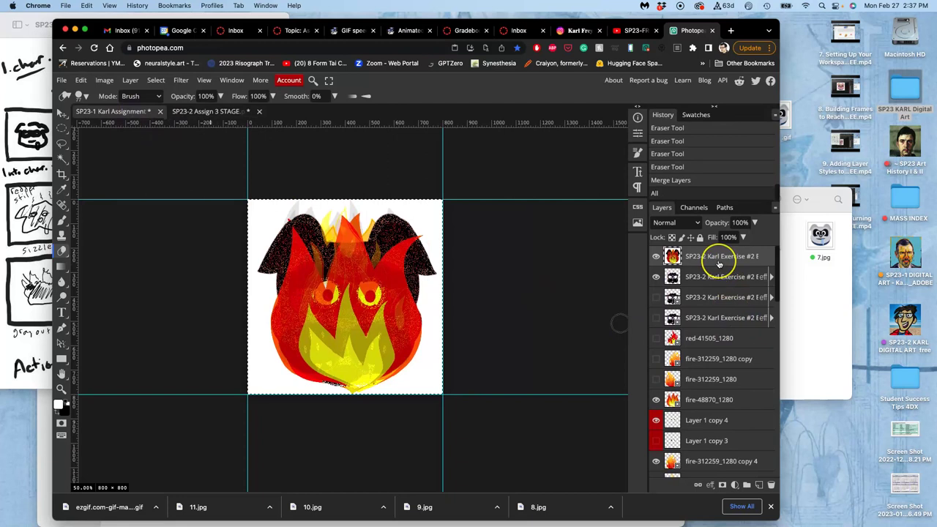
Clear the selection, delete the extra top overlay layer and recheck the remaining overlays' visibility
{"action": "key", "text": "ctrl+d"}
{"action": "key", "text": "Delete"}
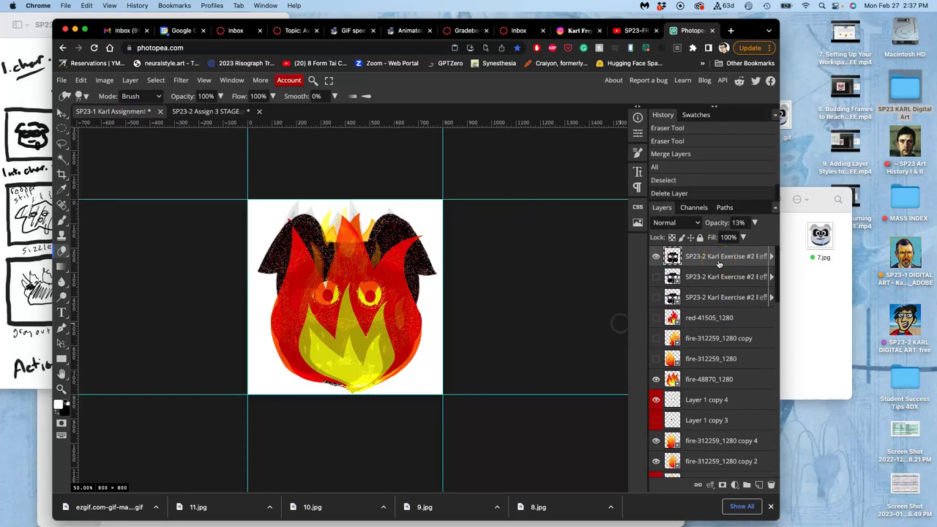
{"action": "left_click", "coordinate": [715, 265]}
{"action": "left_click", "coordinate": [657, 277]}
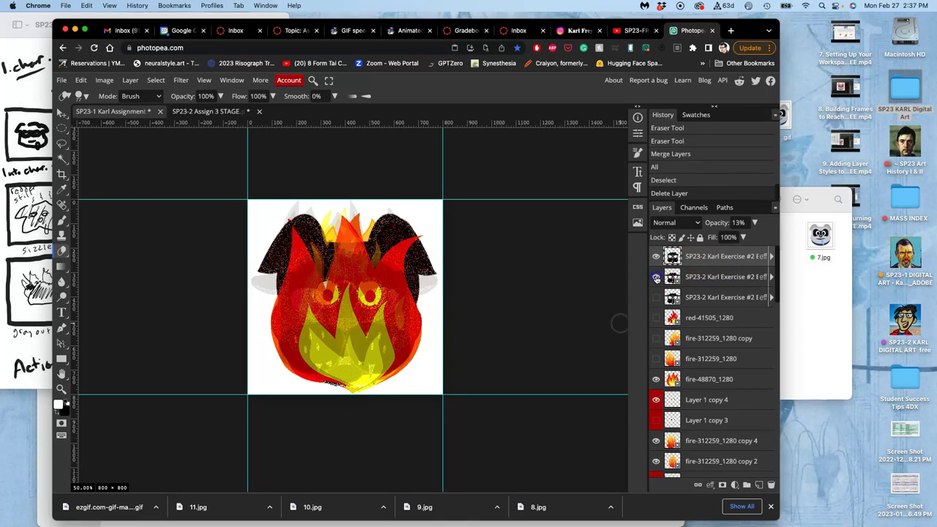
{"action": "left_click", "coordinate": [656, 277]}
{"action": "left_click", "coordinate": [657, 256]}
{"action": "left_click", "coordinate": [657, 257]}
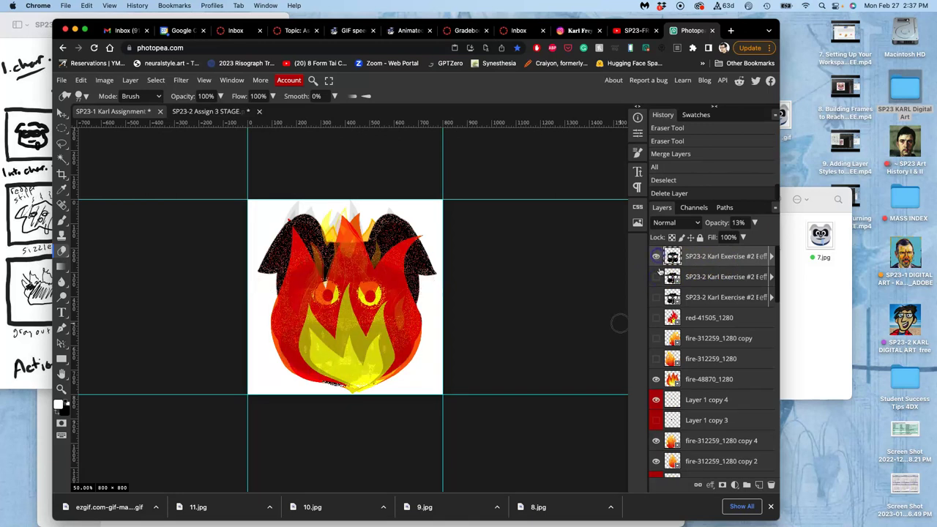
{"action": "left_click", "coordinate": [656, 277]}
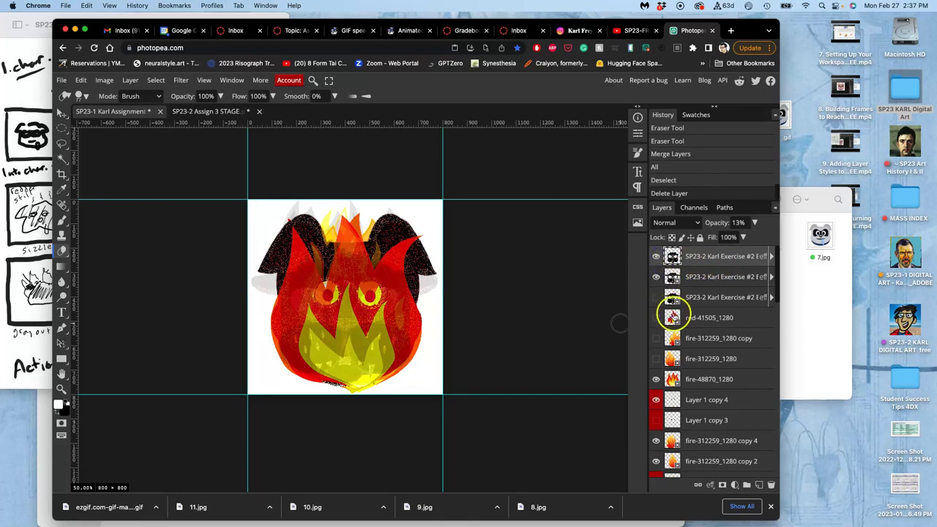
{"action": "scroll", "coordinate": [696, 364], "scroll_direction": "down", "scroll_amount": 1}
Show the fire-312259_1280 flames and shift them up and to the right
{"action": "left_click", "coordinate": [696, 364]}
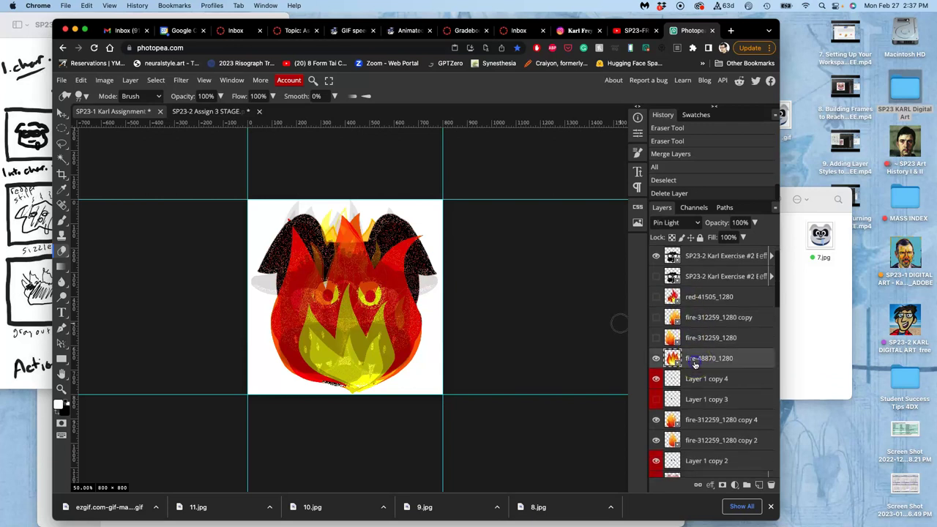
{"action": "left_click", "coordinate": [656, 339]}
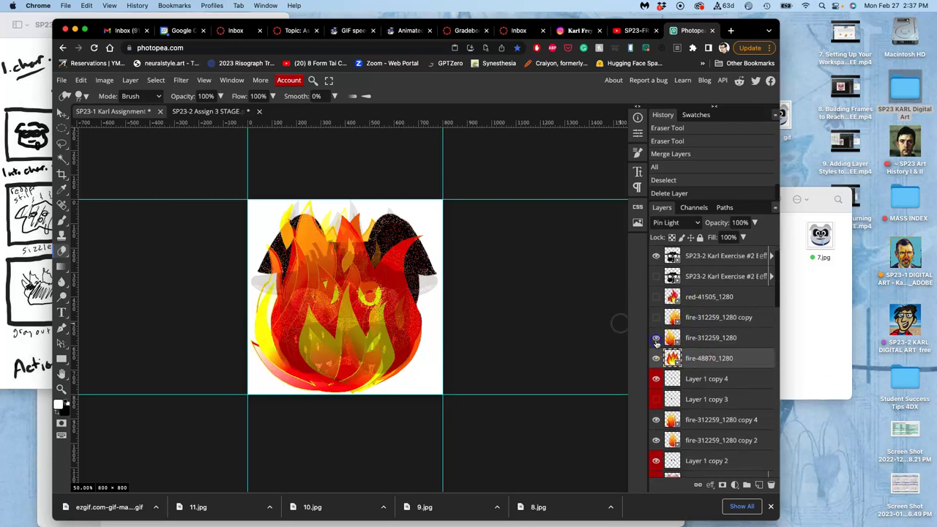
{"action": "left_click", "coordinate": [704, 338]}
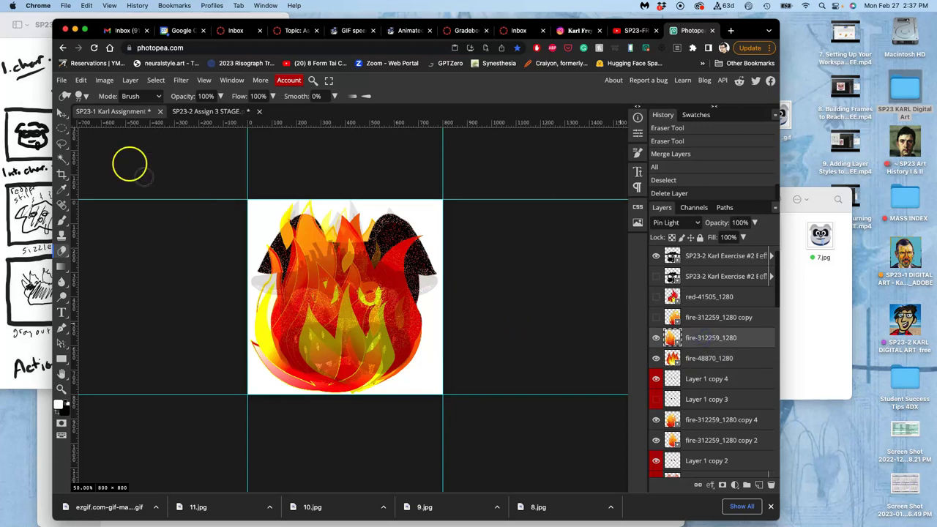
{"action": "left_click", "coordinate": [62, 112]}
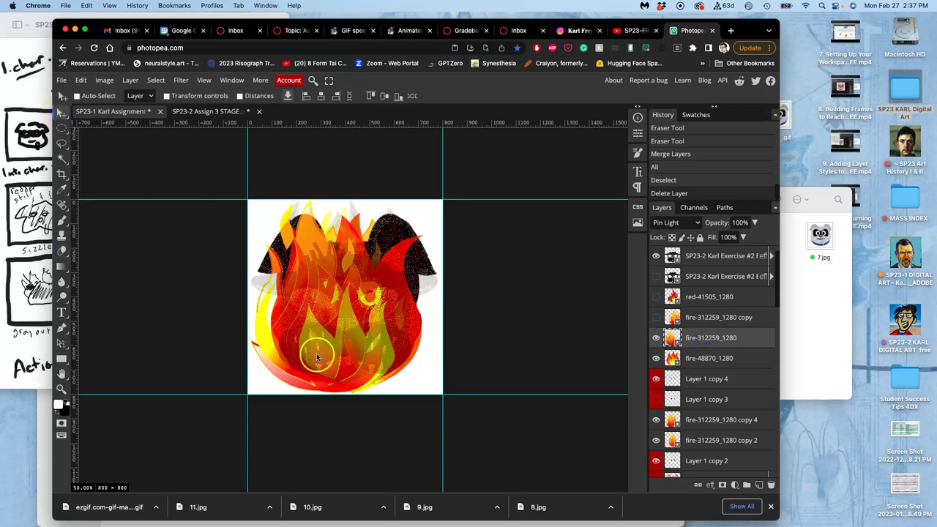
{"action": "left_click_drag", "start_coordinate": [316, 356], "coordinate": [339, 350]}
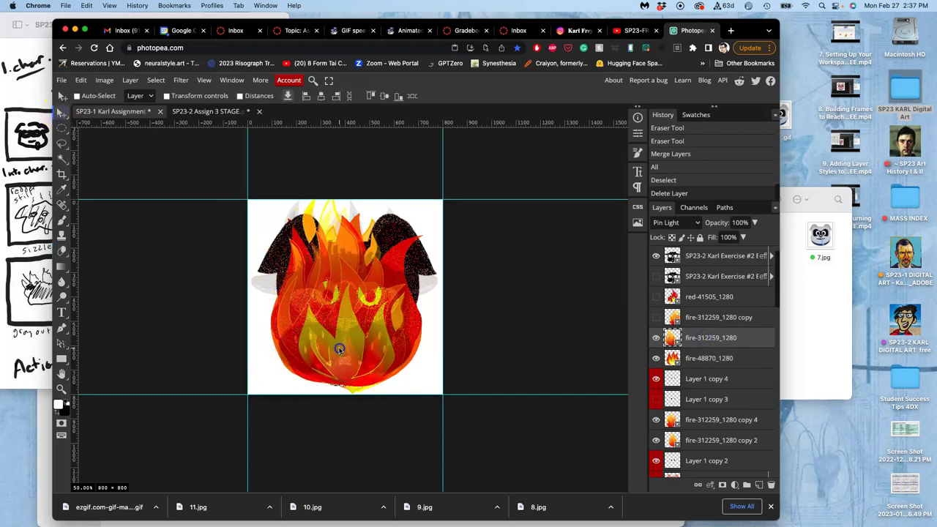
{"action": "left_click_drag", "start_coordinate": [340, 350], "coordinate": [339, 350]}
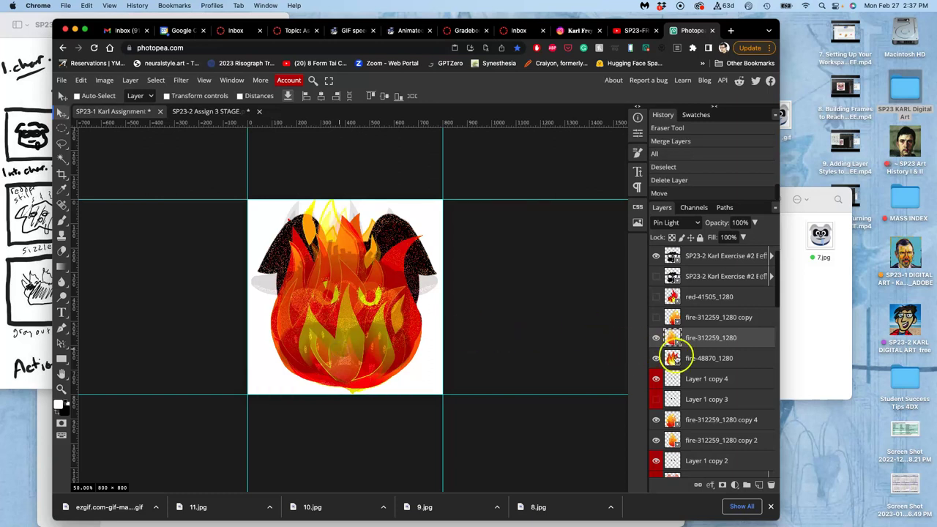
Set the fire-48870_1280 layer's opacity to 83%
{"action": "left_click", "coordinate": [656, 359]}
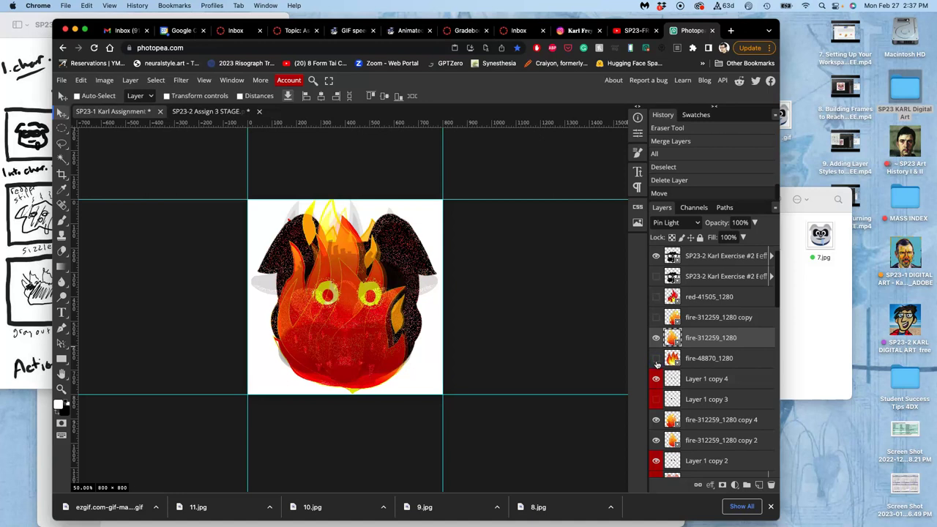
{"action": "left_click", "coordinate": [656, 358]}
{"action": "left_click", "coordinate": [700, 359]}
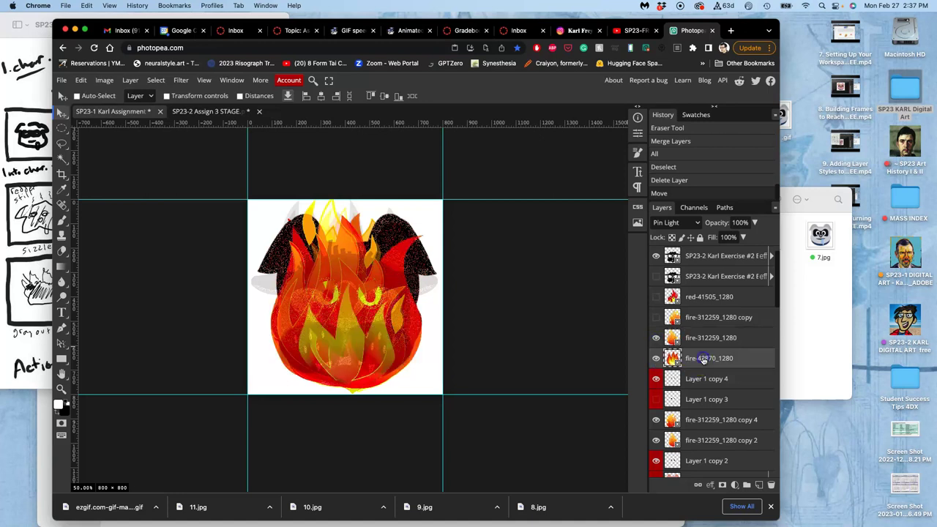
{"action": "left_click", "coordinate": [754, 222]}
{"action": "left_click", "coordinate": [741, 241]}
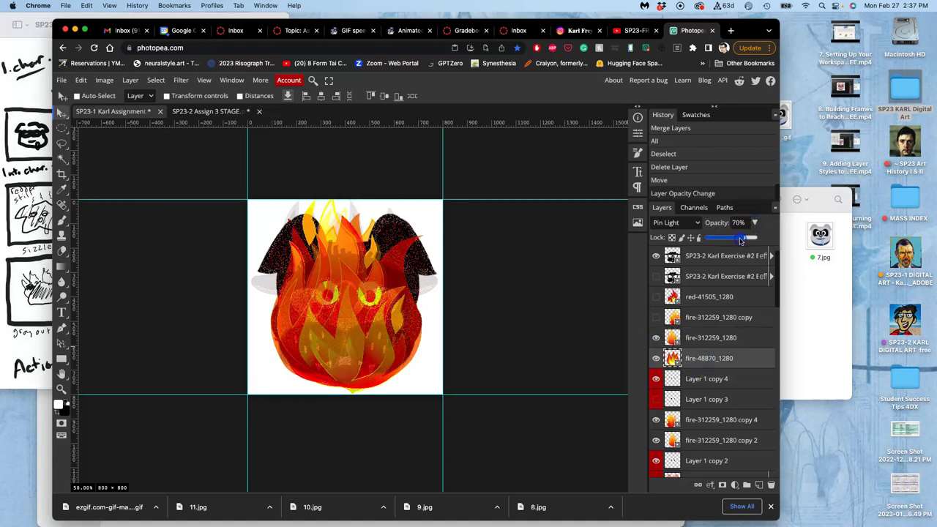
{"action": "left_click_drag", "start_coordinate": [739, 242], "coordinate": [746, 241]}
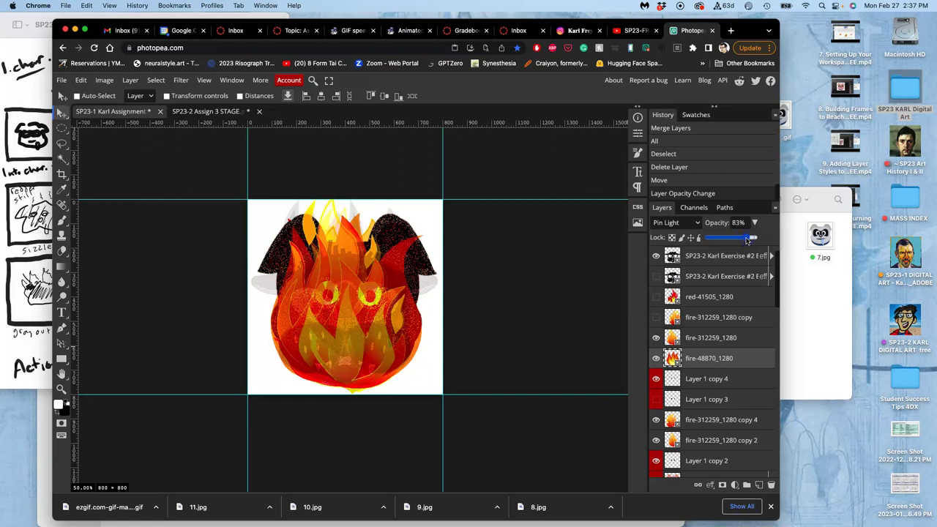
{"action": "left_click", "coordinate": [713, 364]}
{"action": "scroll", "coordinate": [713, 364], "scroll_direction": "down", "scroll_amount": 1}
{"action": "left_click_drag", "start_coordinate": [708, 387], "coordinate": [701, 410]}
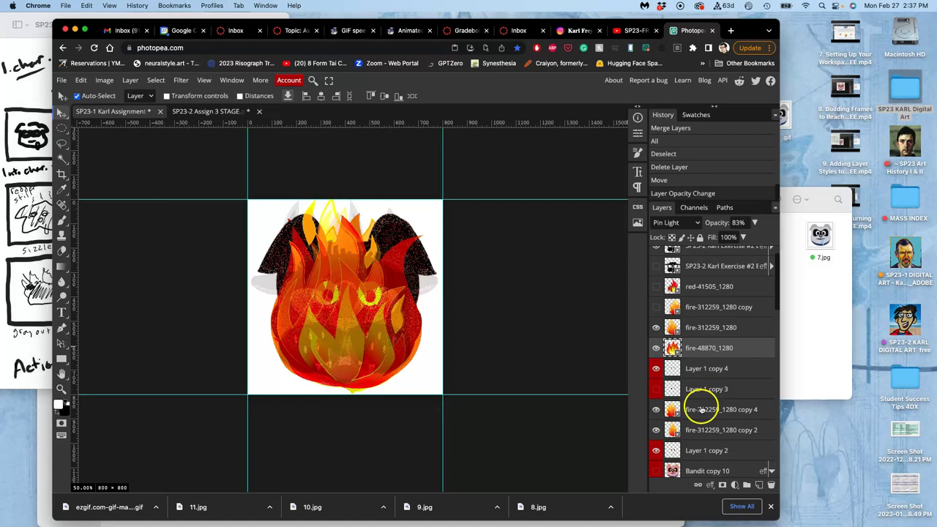
Select the cigar-24285_1280 copy 7 layer
{"action": "left_click", "coordinate": [701, 411]}
{"action": "left_click", "coordinate": [699, 432]}
{"action": "scroll", "coordinate": [699, 431], "scroll_direction": "down", "scroll_amount": 5}
{"action": "scroll", "coordinate": [699, 432], "scroll_direction": "down", "scroll_amount": 3}
{"action": "scroll", "coordinate": [698, 436], "scroll_direction": "down", "scroll_amount": 3}
{"action": "left_click", "coordinate": [697, 438]}
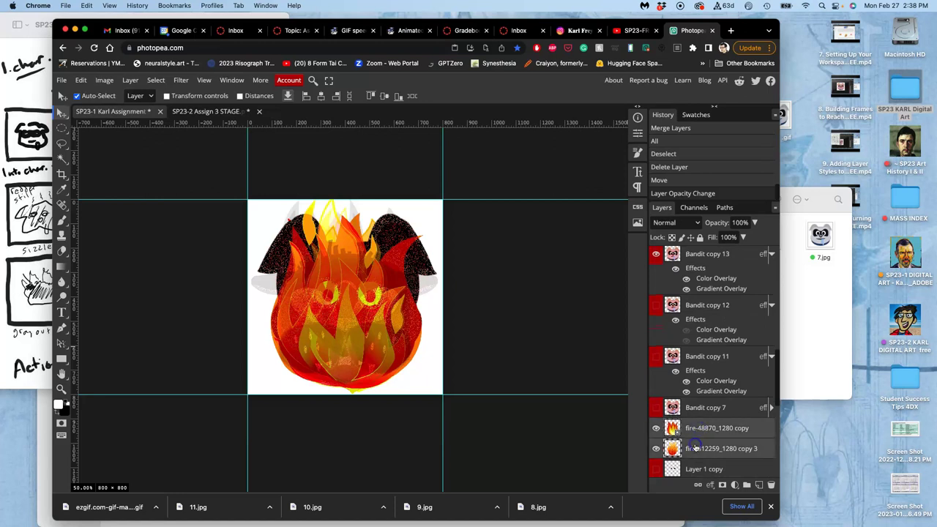
{"action": "scroll", "coordinate": [696, 440], "scroll_direction": "down", "scroll_amount": 3}
{"action": "scroll", "coordinate": [697, 443], "scroll_direction": "down", "scroll_amount": 3}
{"action": "scroll", "coordinate": [696, 448], "scroll_direction": "down", "scroll_amount": 2}
{"action": "scroll", "coordinate": [696, 448], "scroll_direction": "down", "scroll_amount": 2}
{"action": "scroll", "coordinate": [696, 439], "scroll_direction": "down", "scroll_amount": 2}
{"action": "left_click", "coordinate": [688, 262]}
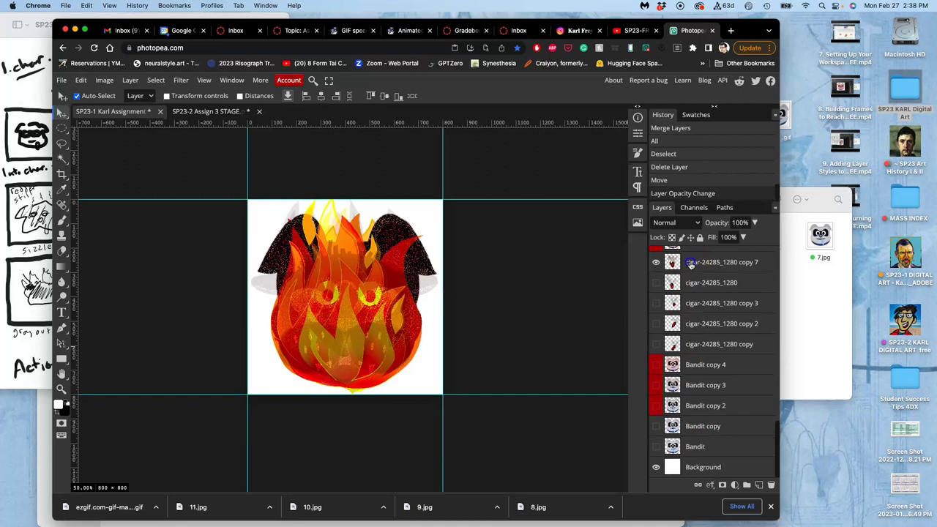
{"action": "left_click", "coordinate": [688, 263]}
Flip the cigar copy 7 flames horizontally and shorten them to about 89% height
{"action": "key", "text": "ctrl+t"}
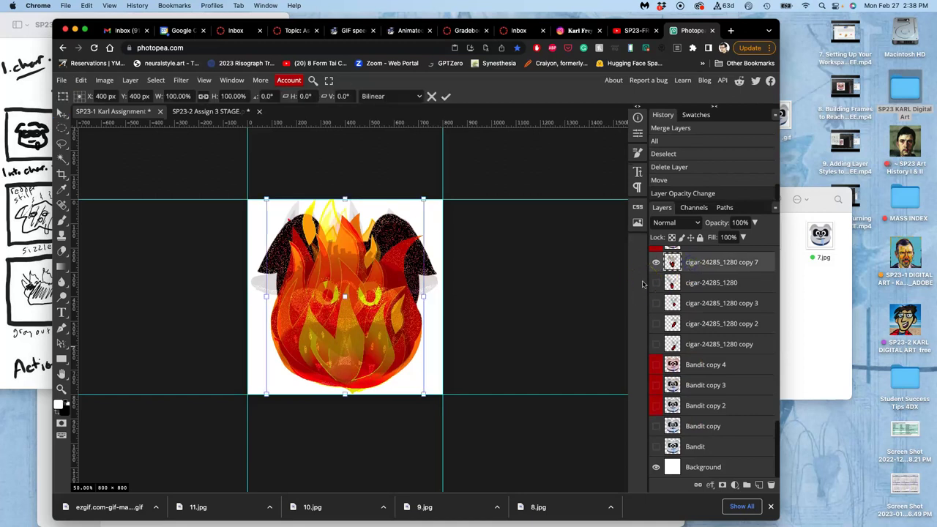
{"action": "right_click", "coordinate": [382, 302]}
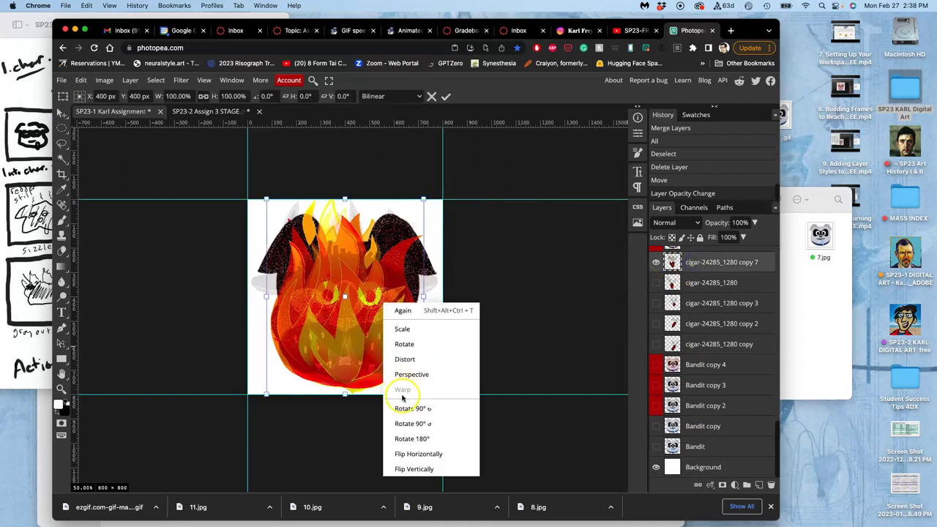
{"action": "left_click", "coordinate": [408, 456]}
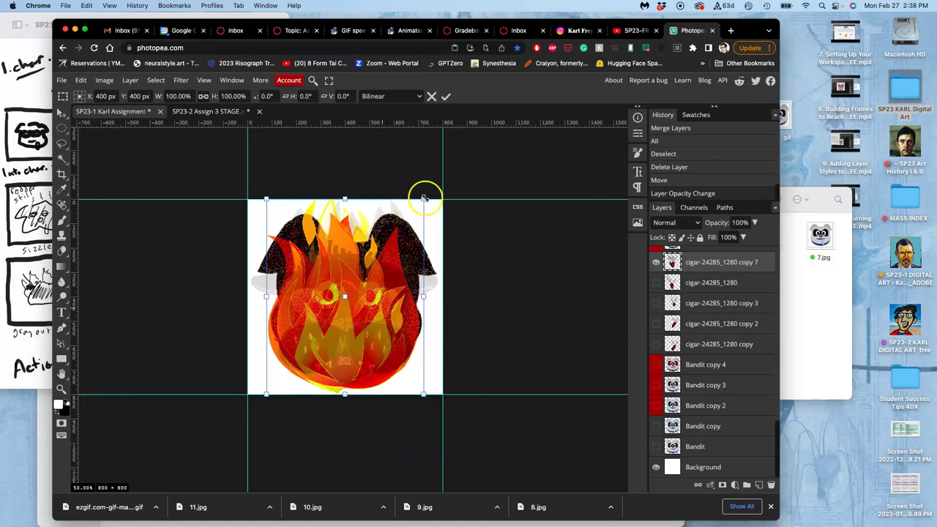
{"action": "left_click_drag", "start_coordinate": [345, 199], "coordinate": [348, 215]}
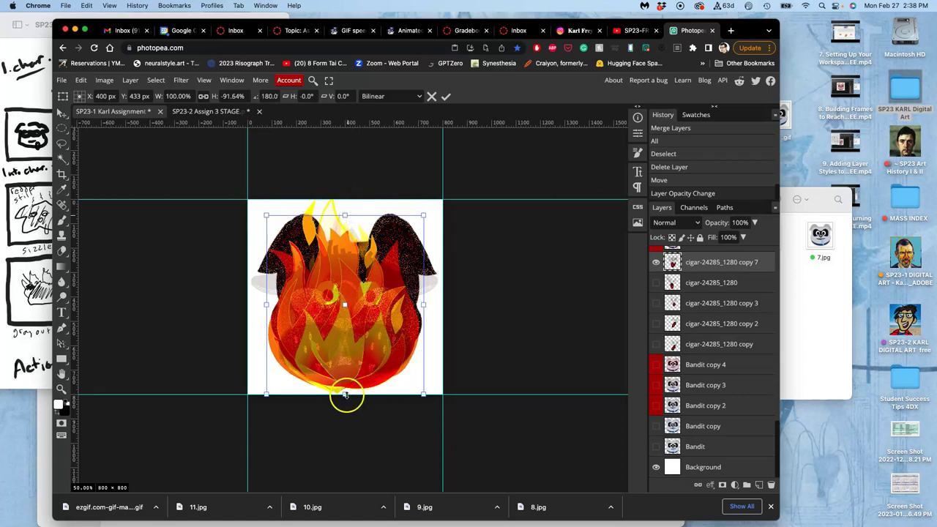
{"action": "left_click_drag", "start_coordinate": [347, 393], "coordinate": [347, 390]}
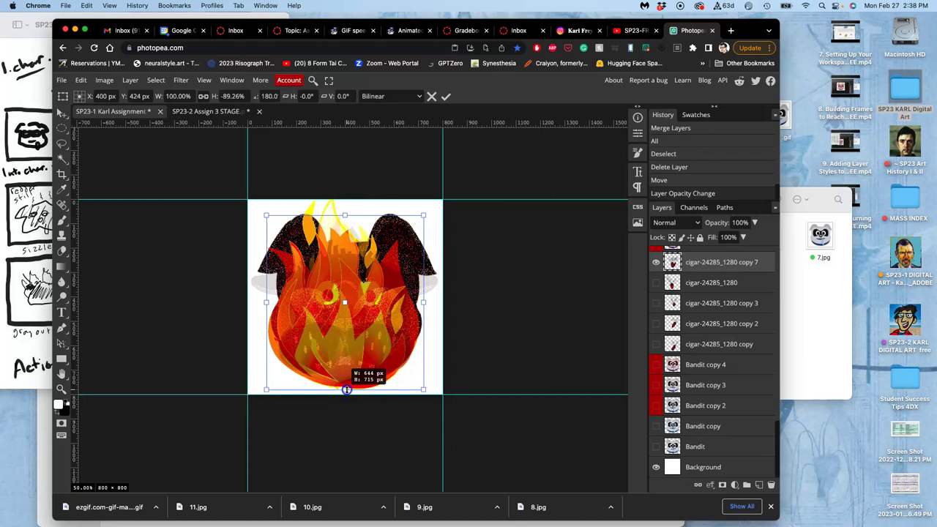
{"action": "key", "text": "Return"}
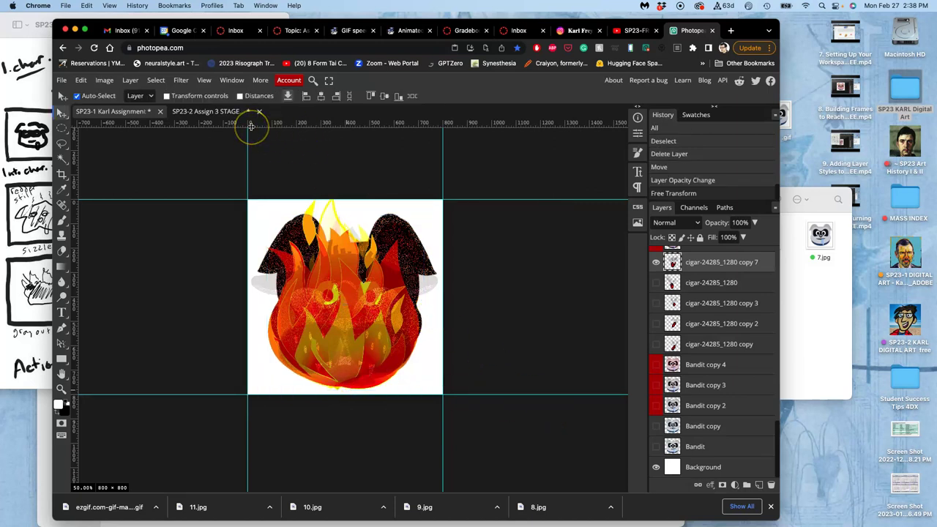
{"action": "scroll", "coordinate": [251, 126], "scroll_direction": "up", "scroll_amount": 3}
Switch to the SP23-1 Karl Assignment document and toggle Layer 1 copy 2 and copy 3 visibility
{"action": "left_click", "coordinate": [209, 111]}
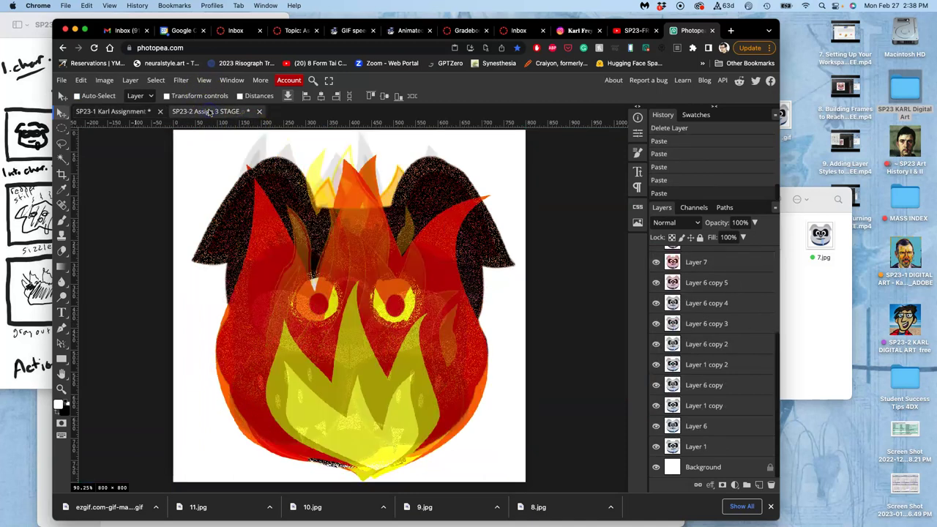
{"action": "left_click", "coordinate": [133, 112]}
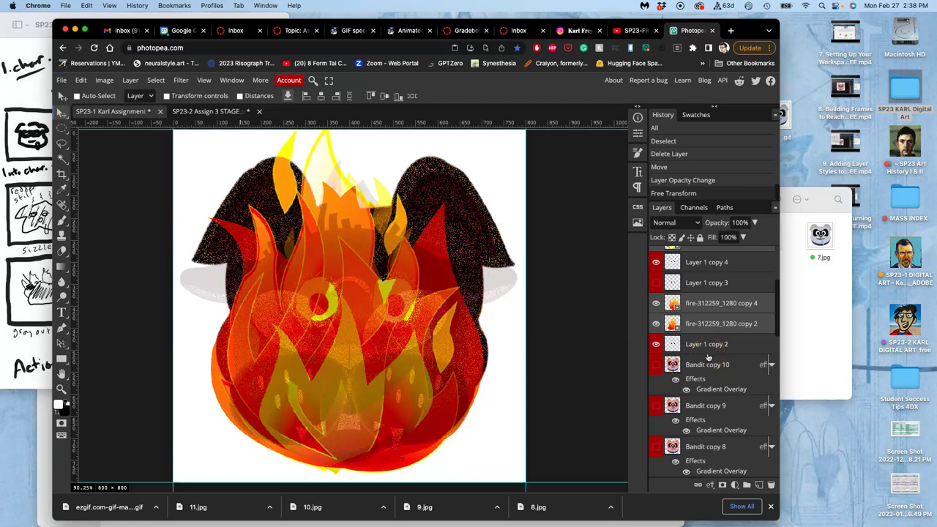
{"action": "scroll", "coordinate": [708, 358], "scroll_direction": "down", "scroll_amount": 2}
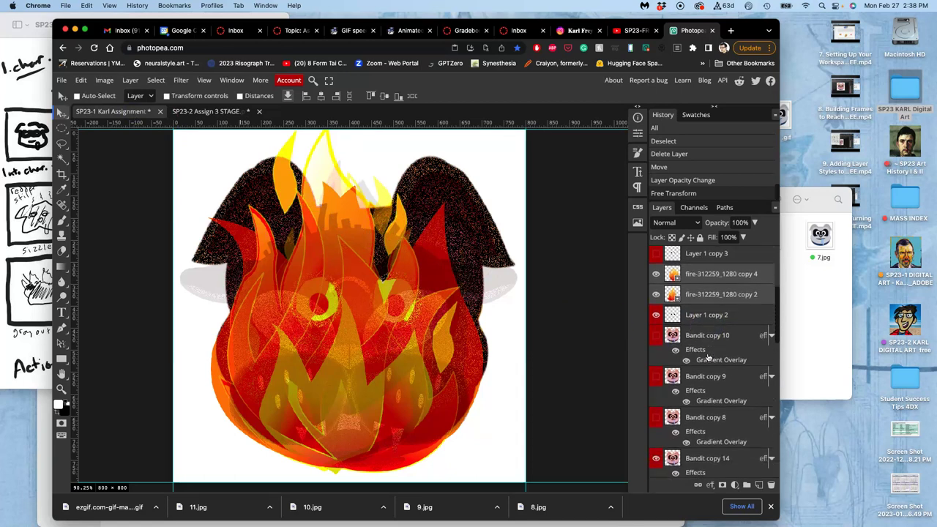
{"action": "scroll", "coordinate": [708, 358], "scroll_direction": "down", "scroll_amount": 1}
{"action": "scroll", "coordinate": [673, 306], "scroll_direction": "up", "scroll_amount": 2}
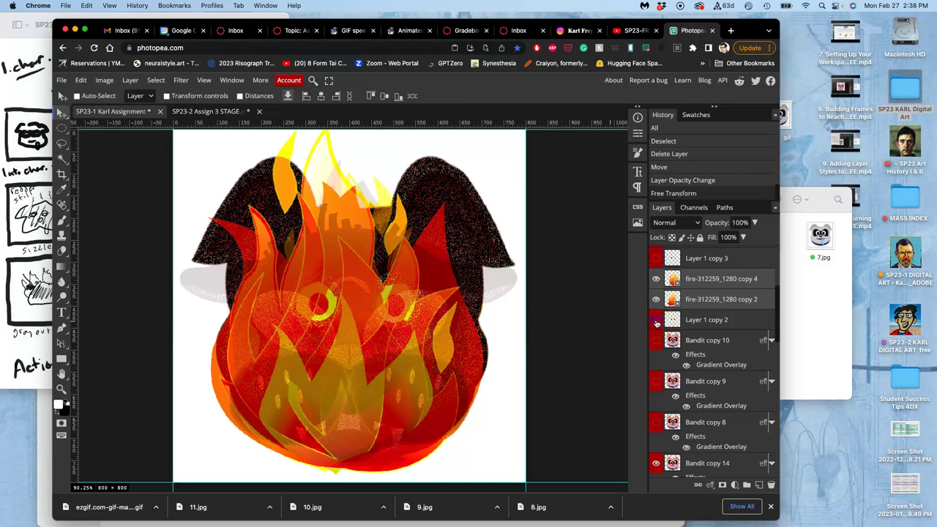
{"action": "left_click", "coordinate": [656, 260]}
{"action": "left_click", "coordinate": [657, 262]}
{"action": "scroll", "coordinate": [657, 262], "scroll_direction": "up", "scroll_amount": 1}
{"action": "scroll", "coordinate": [657, 262], "scroll_direction": "up", "scroll_amount": 1}
{"action": "scroll", "coordinate": [657, 262], "scroll_direction": "up", "scroll_amount": 1}
{"action": "scroll", "coordinate": [657, 262], "scroll_direction": "up", "scroll_amount": 1}
{"action": "scroll", "coordinate": [657, 262], "scroll_direction": "down", "scroll_amount": 1}
{"action": "scroll", "coordinate": [657, 262], "scroll_direction": "down", "scroll_amount": 3}
{"action": "scroll", "coordinate": [656, 262], "scroll_direction": "down", "scroll_amount": 3}
{"action": "scroll", "coordinate": [656, 262], "scroll_direction": "down", "scroll_amount": 2}
{"action": "scroll", "coordinate": [657, 262], "scroll_direction": "up", "scroll_amount": 1}
{"action": "scroll", "coordinate": [656, 262], "scroll_direction": "down", "scroll_amount": 2}
{"action": "scroll", "coordinate": [657, 262], "scroll_direction": "up", "scroll_amount": 1}
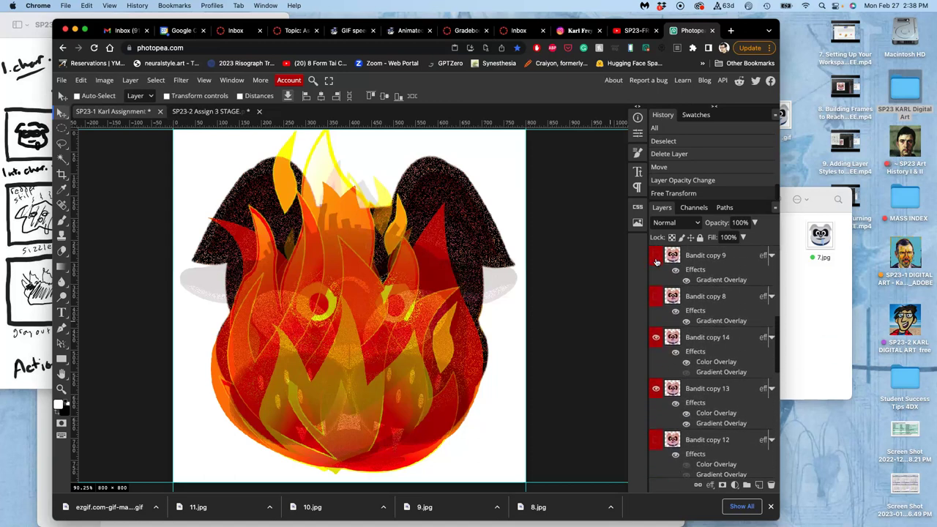
{"action": "scroll", "coordinate": [657, 262], "scroll_direction": "up", "scroll_amount": 1}
{"action": "left_click_drag", "start_coordinate": [690, 377], "coordinate": [694, 424]}
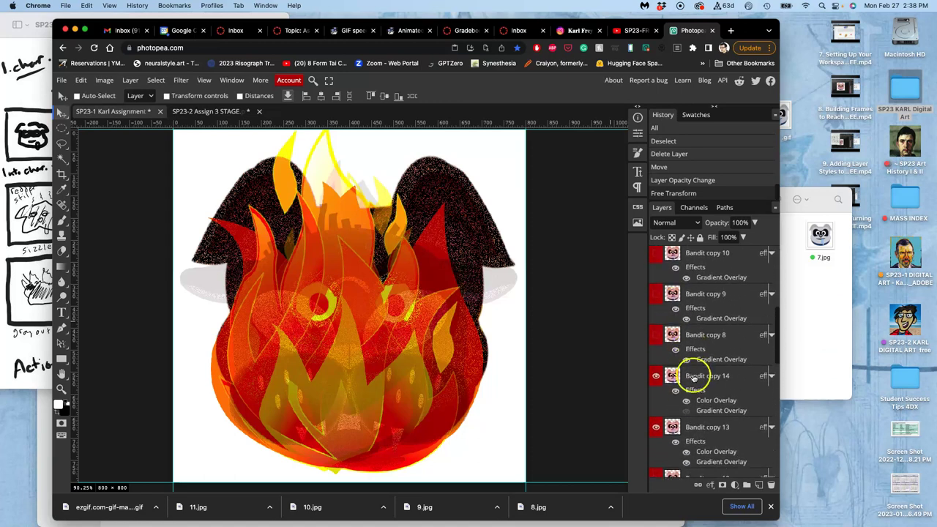
Duplicate Bandit copy 13 into a new copy and hide the original
{"action": "left_click", "coordinate": [694, 427]}
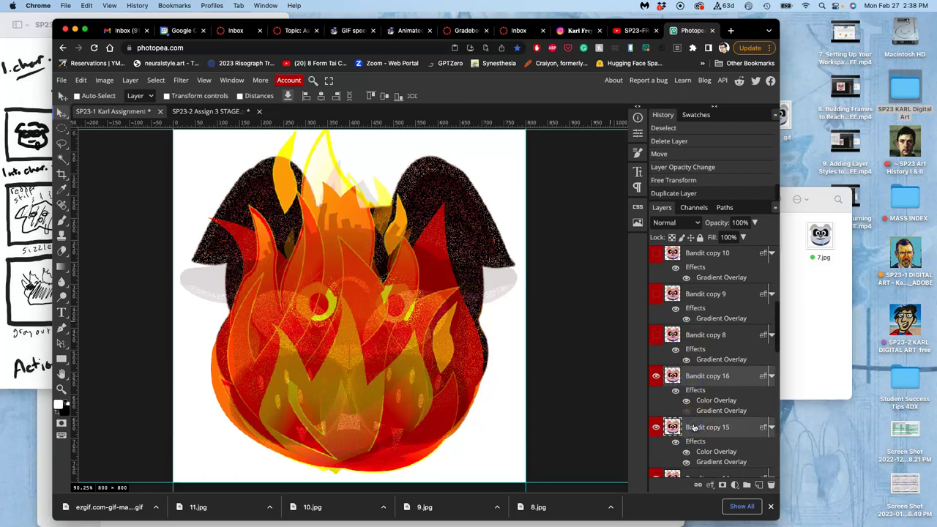
{"action": "key", "text": "super+j"}
{"action": "left_click", "coordinate": [657, 417]}
{"action": "left_click", "coordinate": [656, 468]}
{"action": "left_click", "coordinate": [695, 388]}
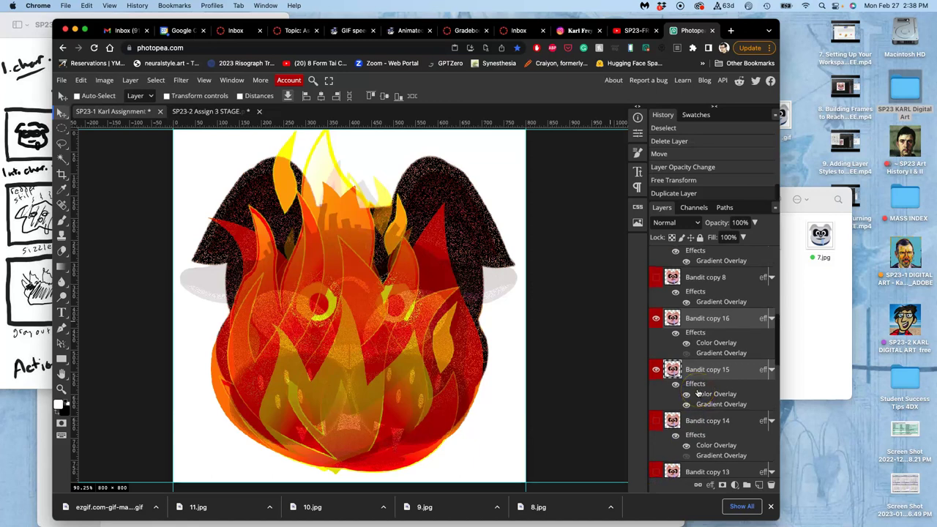
Shorten the new Bandit copy slightly from its top edge
{"action": "key", "text": "super+t"}
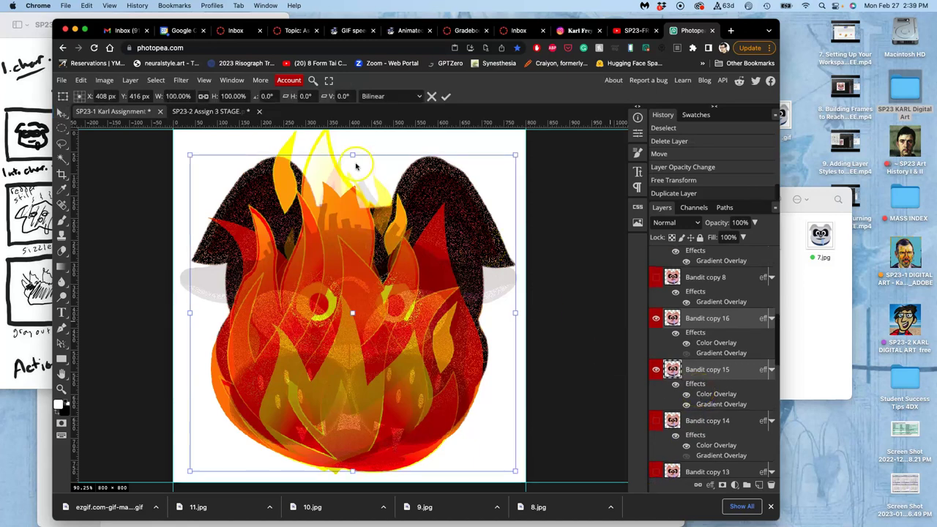
{"action": "left_click_drag", "start_coordinate": [353, 157], "coordinate": [355, 166]}
{"action": "key", "text": "super+t"}
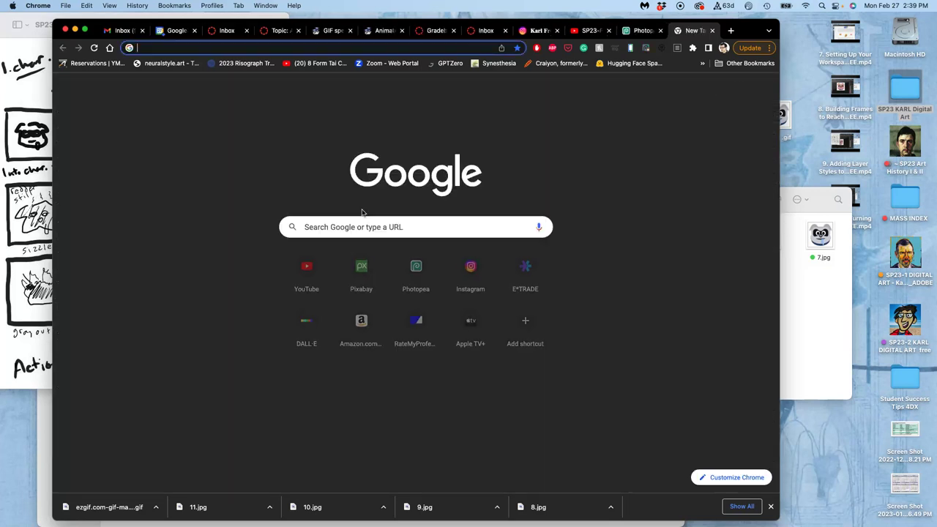
{"action": "left_click", "coordinate": [711, 30]}
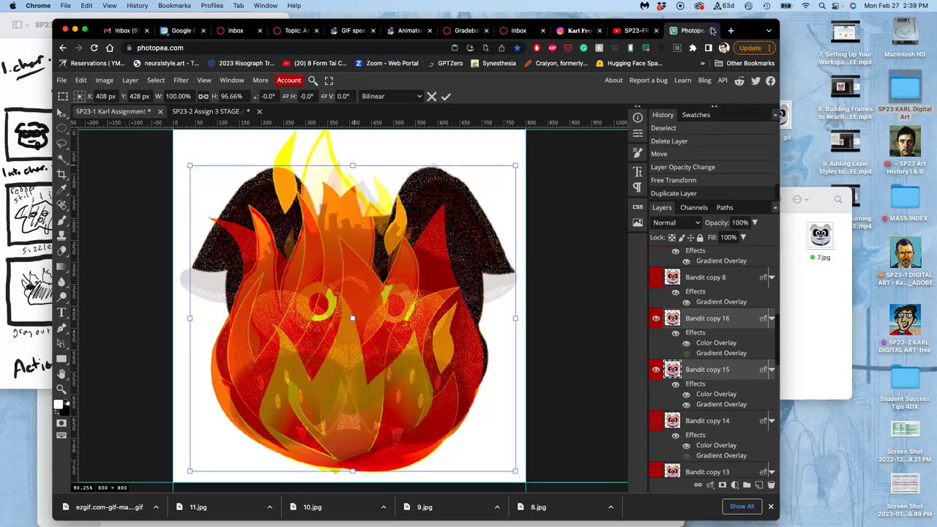
Distort the current Bandit copy by pulling its top middle up and left
{"action": "right_click", "coordinate": [437, 220]}
{"action": "left_click", "coordinate": [452, 268]}
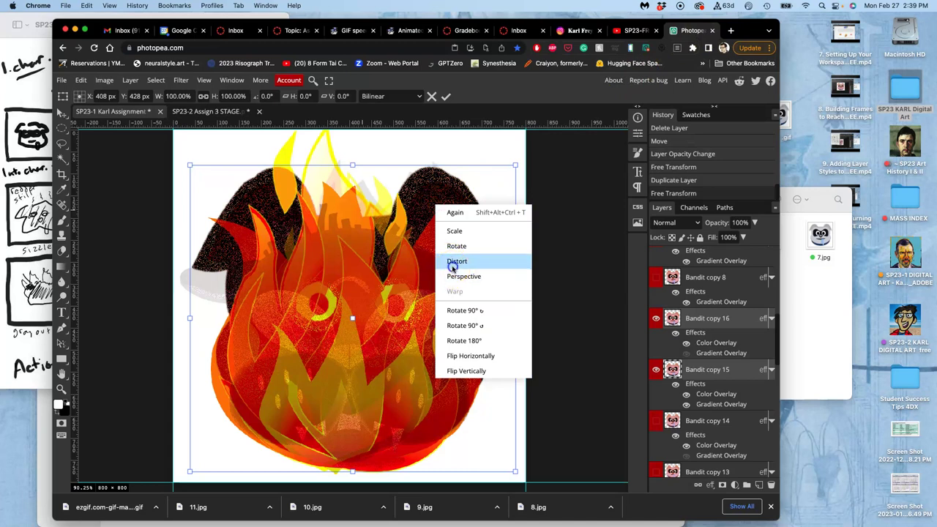
{"action": "left_click_drag", "start_coordinate": [411, 213], "coordinate": [355, 176]}
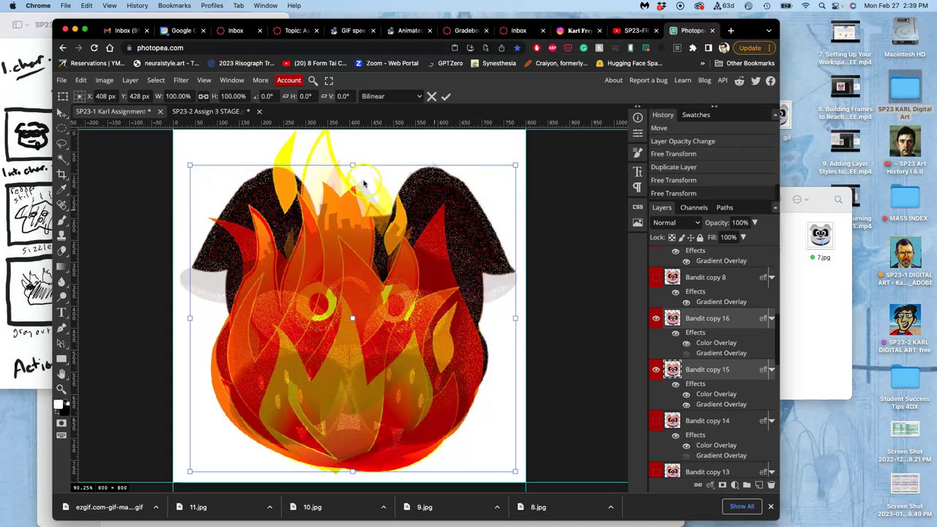
{"action": "key", "text": "Return"}
Warp Bandit copy 16, bending its top edge down and reshaping both sides
{"action": "left_click", "coordinate": [715, 320]}
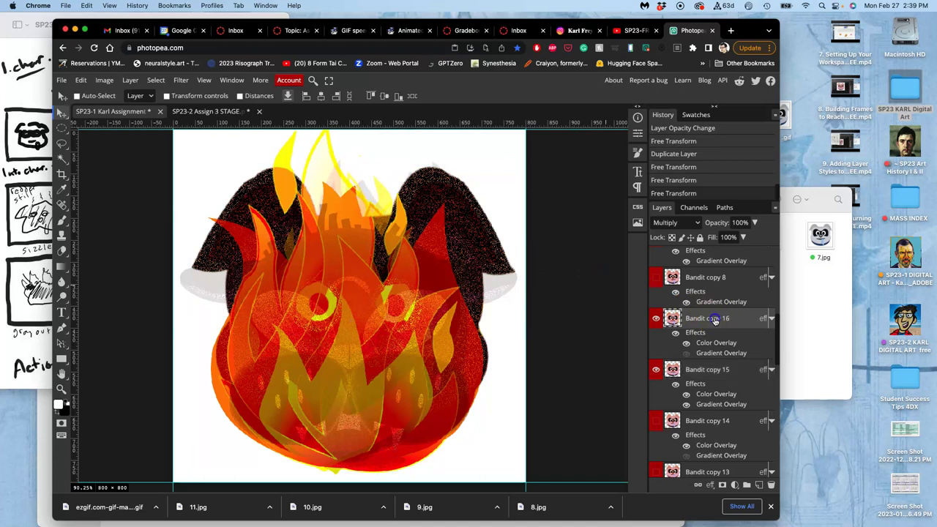
{"action": "key", "text": "ctrl+t"}
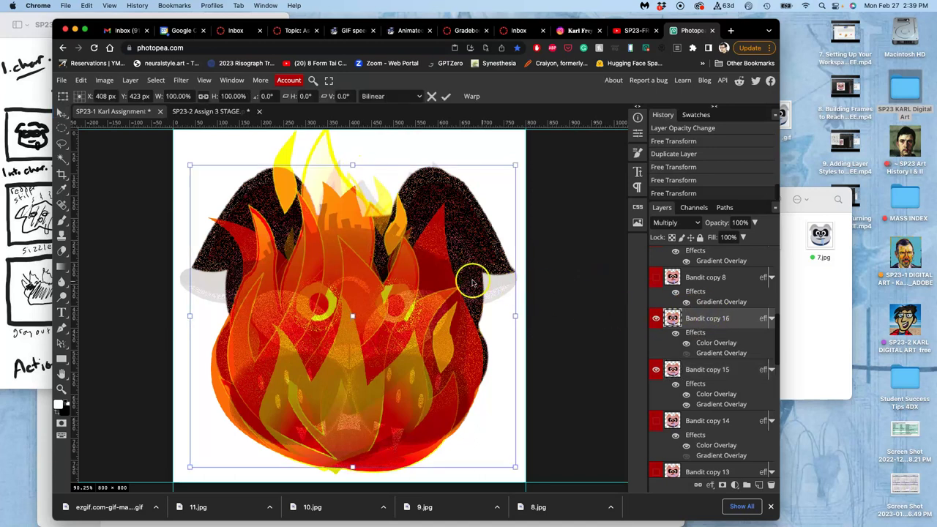
{"action": "right_click", "coordinate": [440, 261]}
{"action": "left_click", "coordinate": [460, 349]}
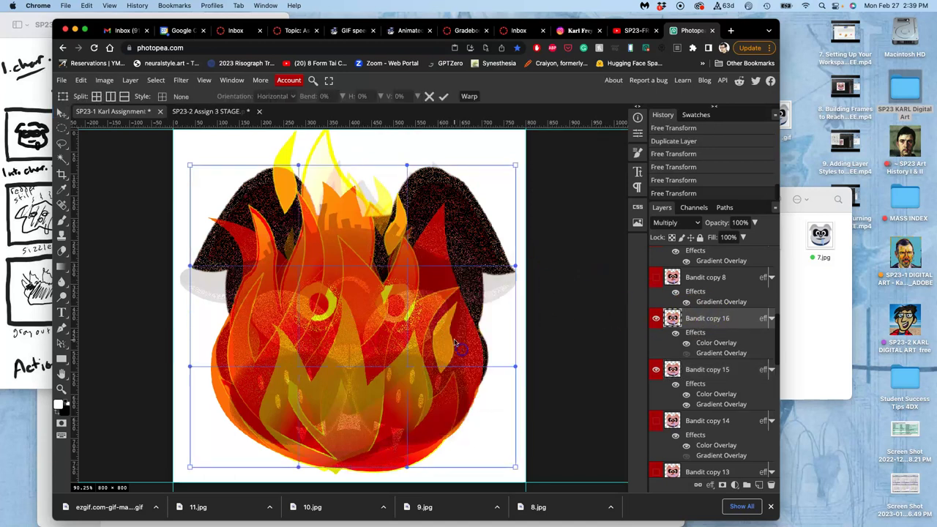
{"action": "left_click_drag", "start_coordinate": [370, 220], "coordinate": [368, 246]}
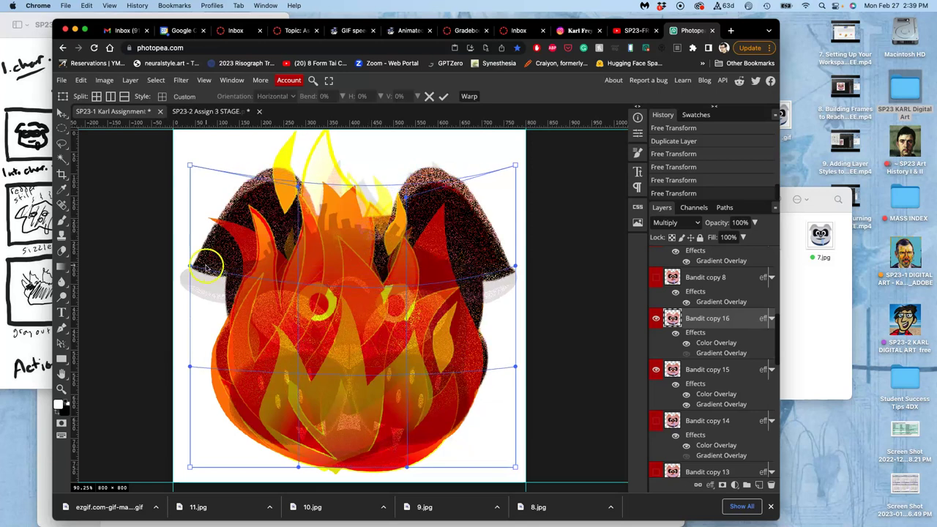
{"action": "left_click_drag", "start_coordinate": [210, 268], "coordinate": [203, 261]}
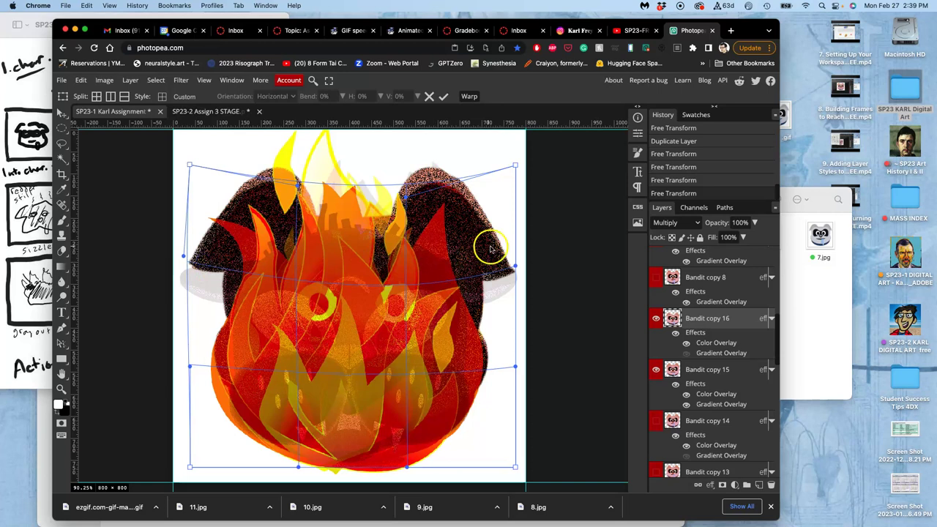
{"action": "left_click_drag", "start_coordinate": [501, 250], "coordinate": [502, 249]}
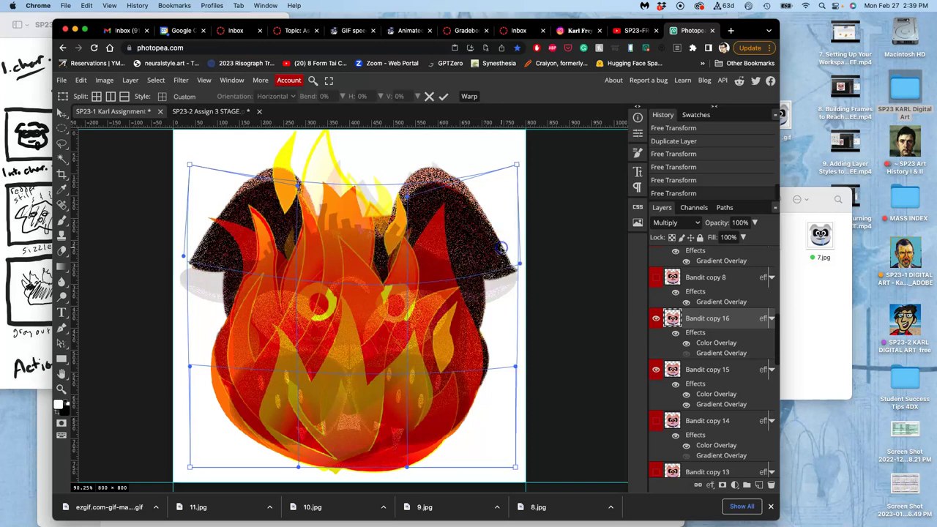
{"action": "key", "text": "Return"}
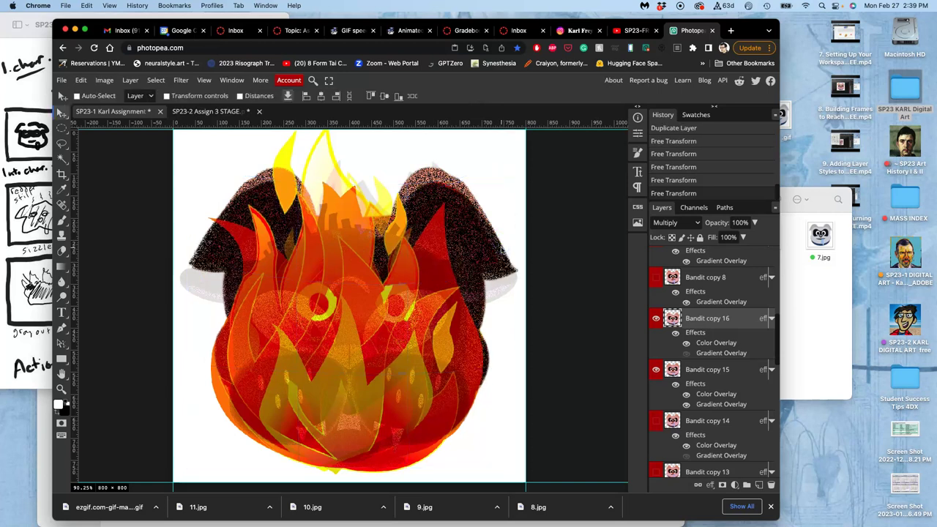
Warp Bandit copy 15, bowing the top centre and pulling the top corners down
{"action": "left_click", "coordinate": [703, 371]}
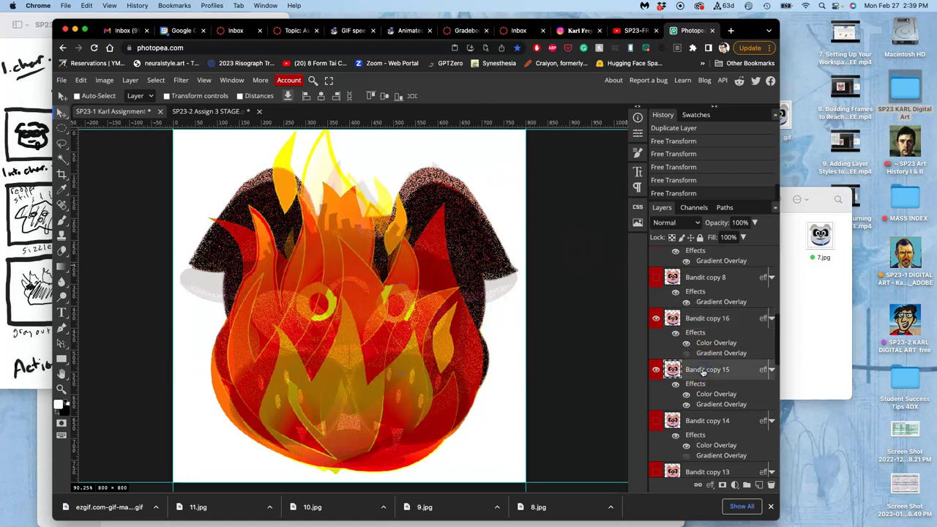
{"action": "key", "text": "ctrl+t"}
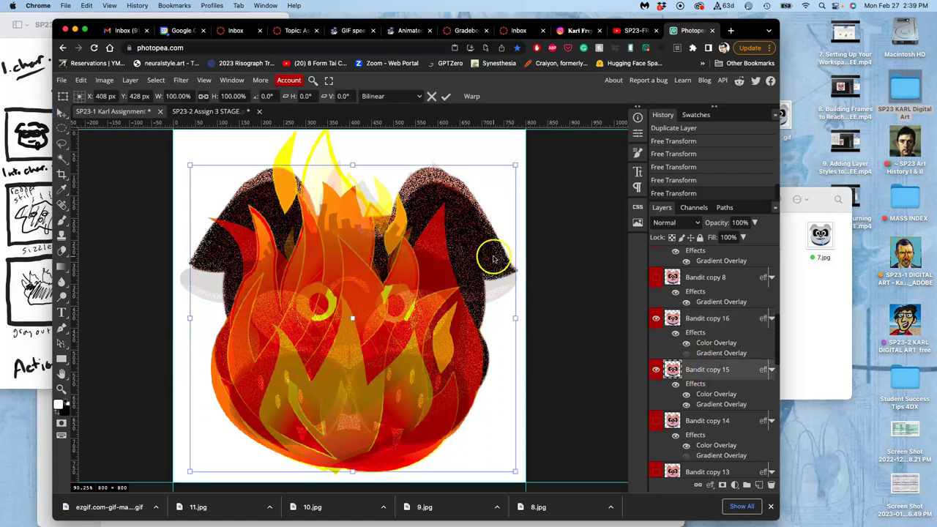
{"action": "right_click", "coordinate": [424, 244]}
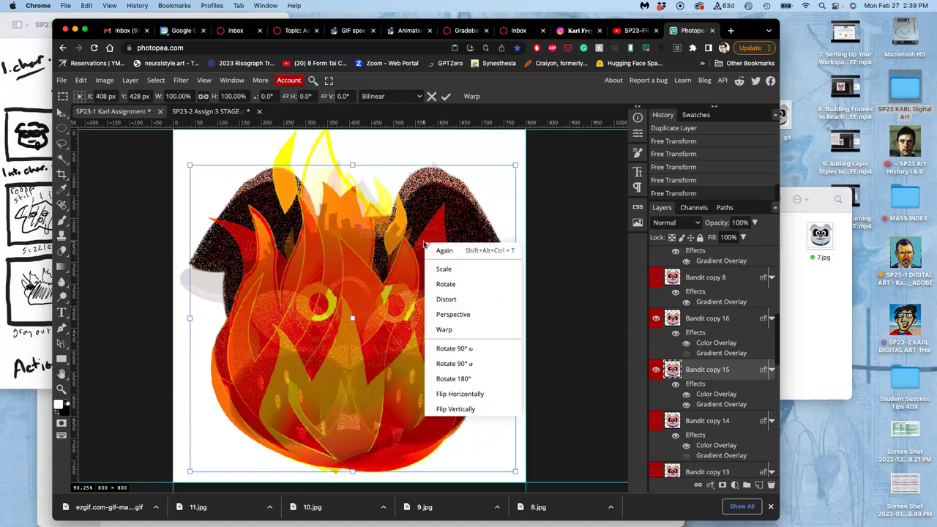
{"action": "left_click", "coordinate": [444, 329]}
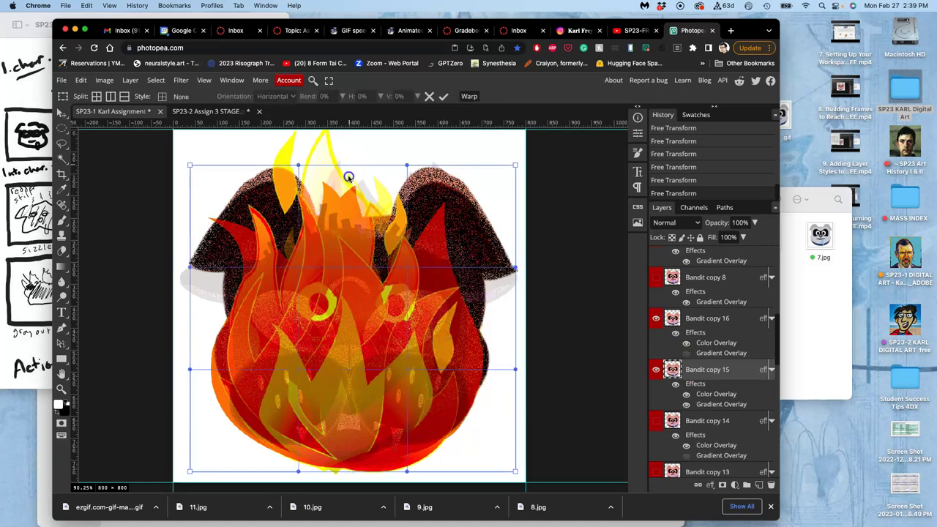
{"action": "left_click_drag", "start_coordinate": [354, 172], "coordinate": [354, 179]}
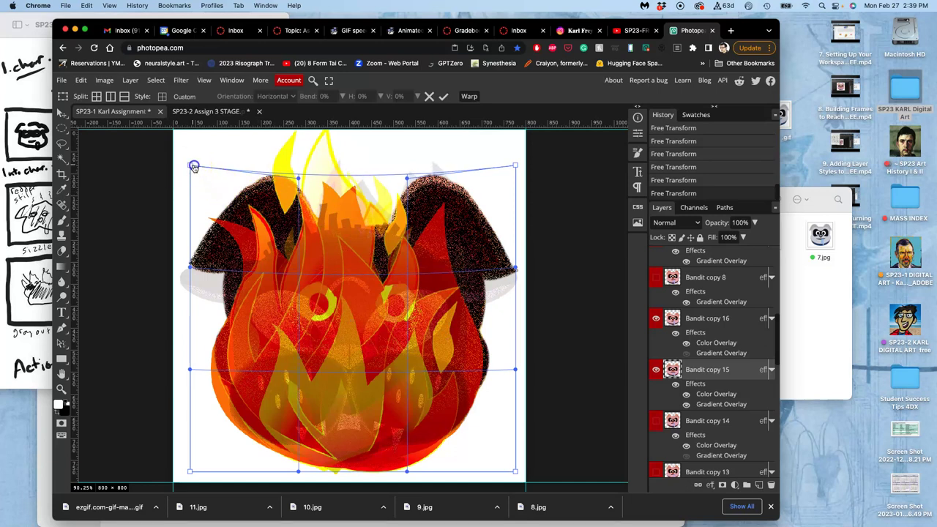
{"action": "left_click_drag", "start_coordinate": [195, 167], "coordinate": [186, 169]}
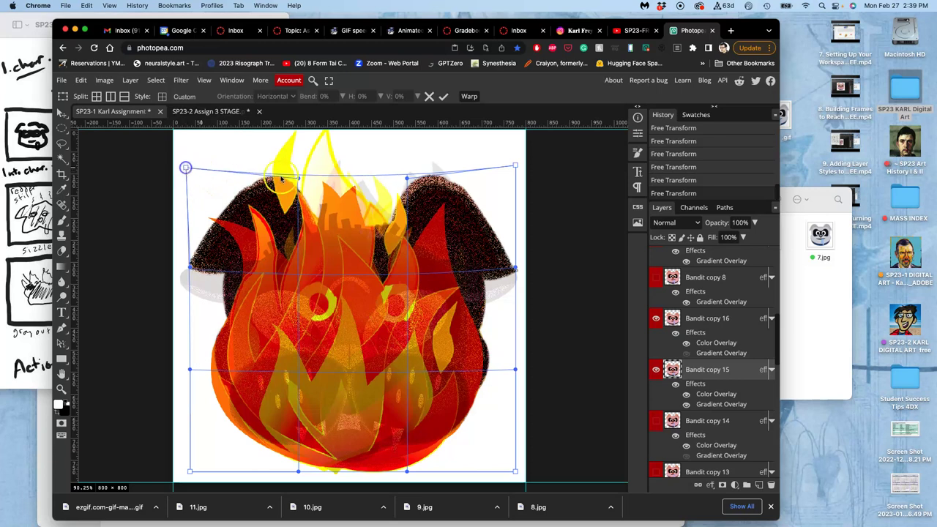
{"action": "left_click_drag", "start_coordinate": [515, 166], "coordinate": [520, 180]}
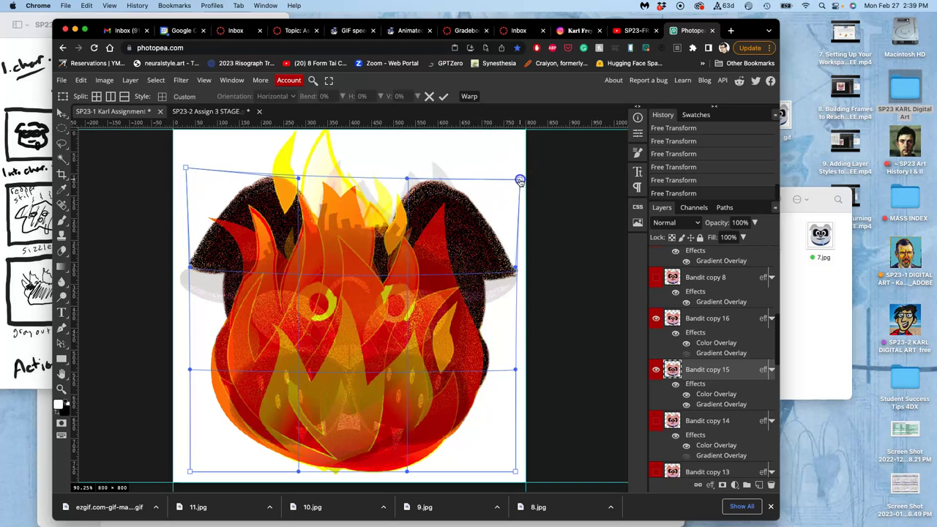
{"action": "key", "text": "Return"}
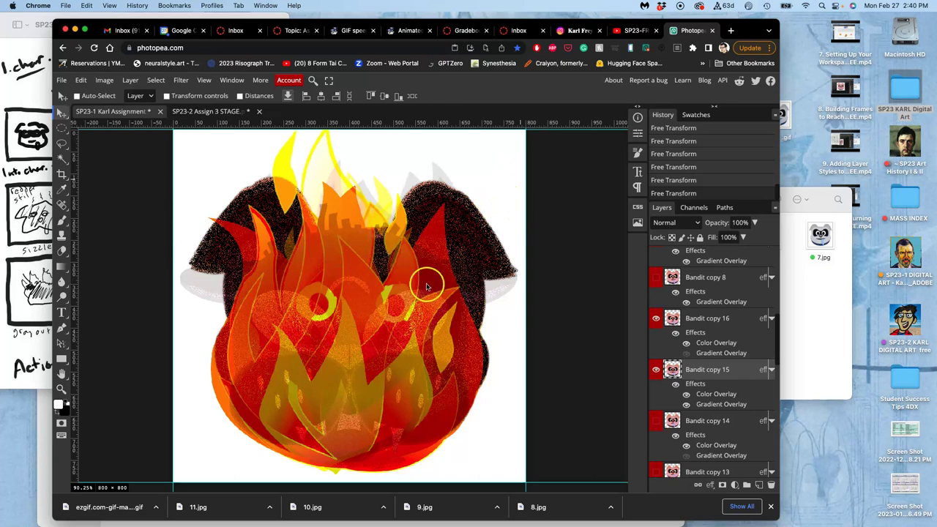
{"action": "scroll", "coordinate": [726, 318], "scroll_direction": "up", "scroll_amount": 3}
{"action": "scroll", "coordinate": [726, 318], "scroll_direction": "up", "scroll_amount": 5}
{"action": "scroll", "coordinate": [723, 317], "scroll_direction": "up", "scroll_amount": 3}
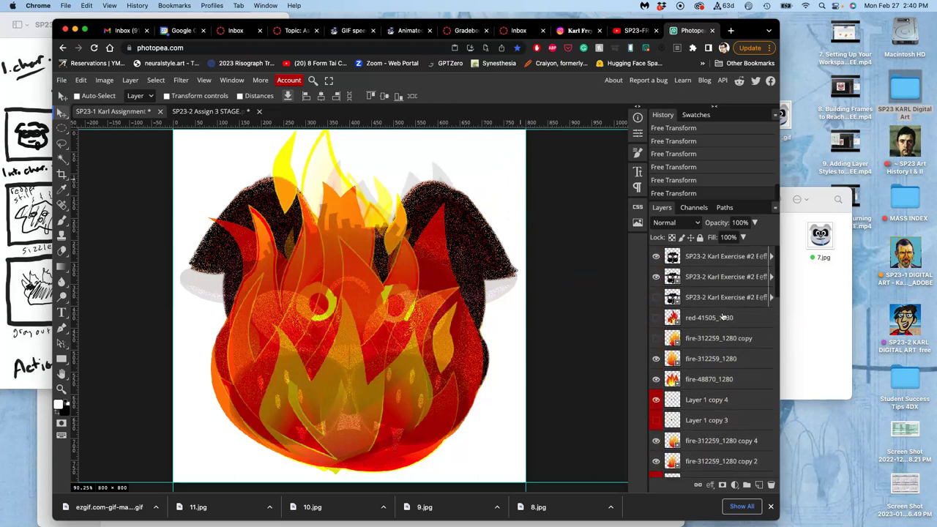
Start warping the second exercise overlay, pulling its right and left edges inward
{"action": "left_click", "coordinate": [656, 277]}
{"action": "left_click", "coordinate": [705, 277]}
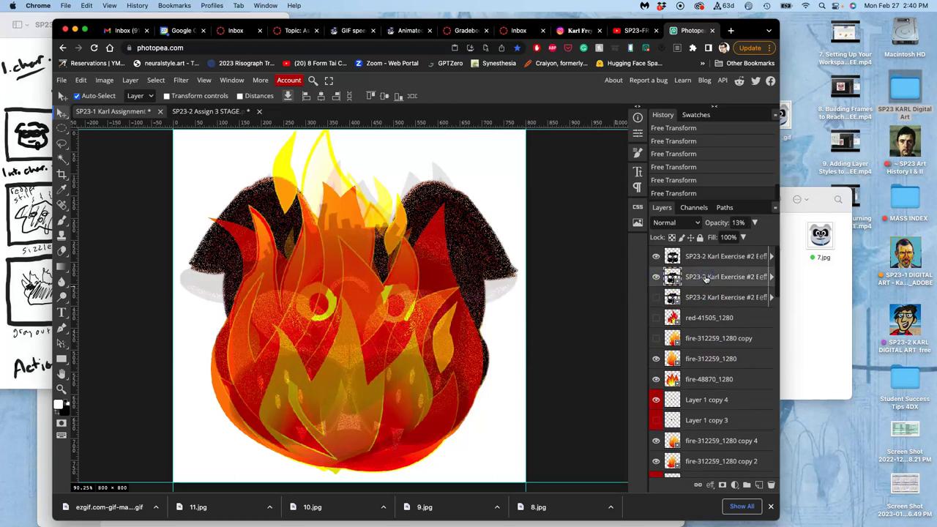
{"action": "key", "text": "ctrl+t"}
{"action": "right_click", "coordinate": [477, 283]}
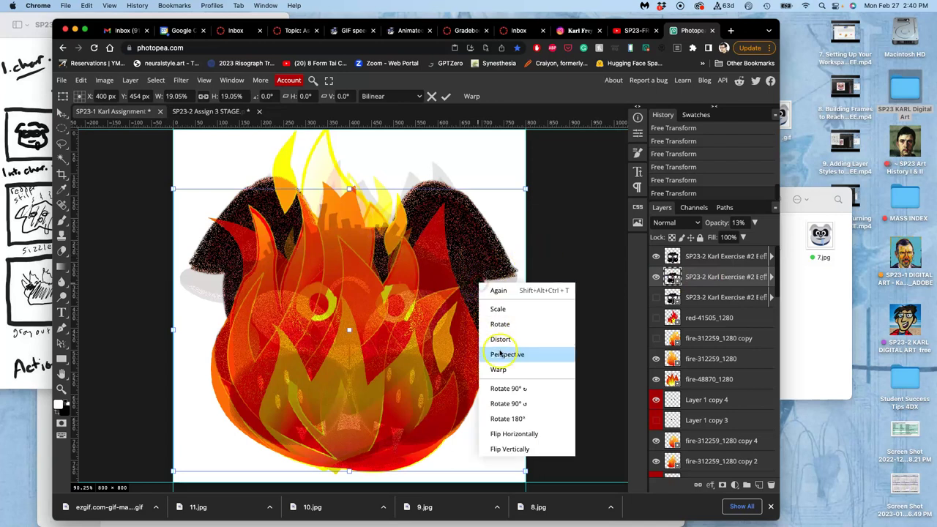
{"action": "left_click", "coordinate": [498, 368]}
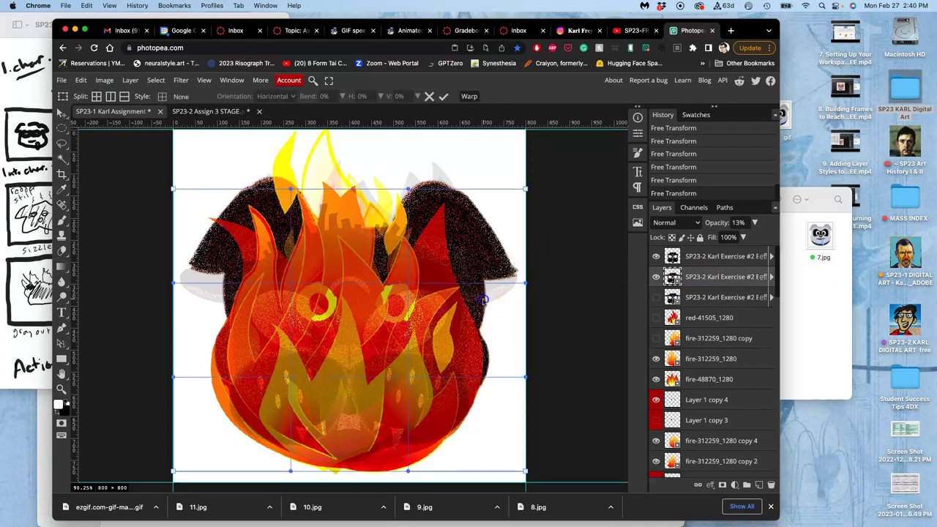
{"action": "left_click_drag", "start_coordinate": [484, 298], "coordinate": [475, 289]}
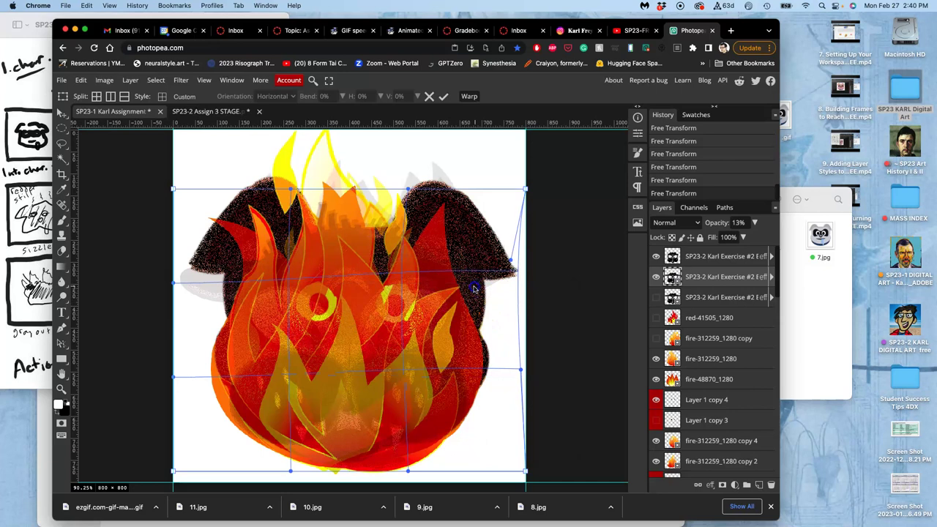
{"action": "left_click_drag", "start_coordinate": [209, 307], "coordinate": [222, 287]}
Refine the overlay warp's lower edges, upper grid line and middle, then apply it
{"action": "left_click", "coordinate": [262, 401]}
{"action": "left_click_drag", "start_coordinate": [262, 401], "coordinate": [258, 401]}
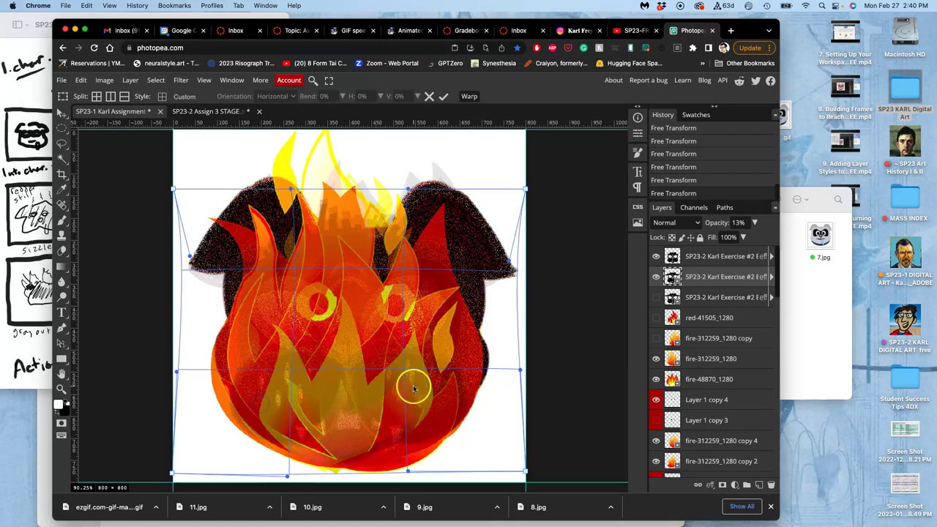
{"action": "left_click_drag", "start_coordinate": [415, 387], "coordinate": [418, 388]}
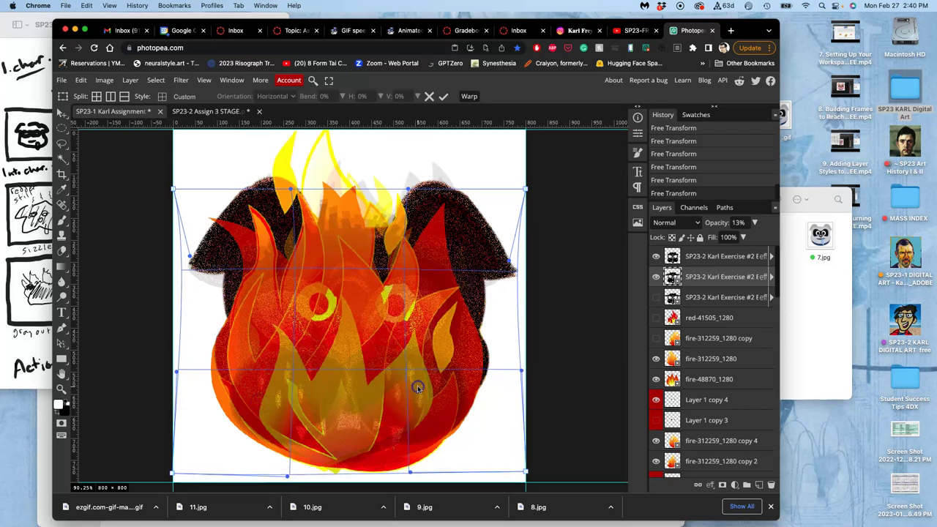
{"action": "left_click", "coordinate": [370, 216]}
{"action": "left_click_drag", "start_coordinate": [367, 212], "coordinate": [367, 219]}
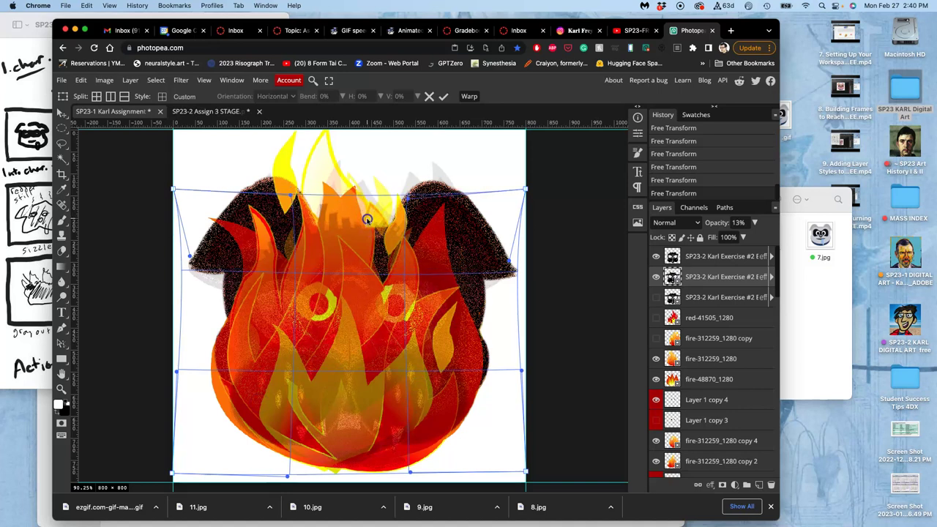
{"action": "left_click_drag", "start_coordinate": [352, 272], "coordinate": [327, 294]}
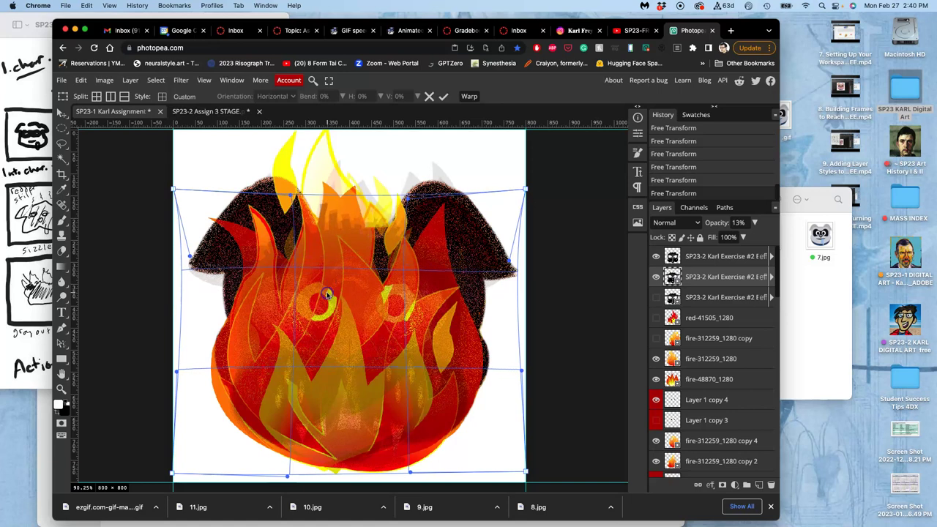
{"action": "left_click", "coordinate": [368, 267]}
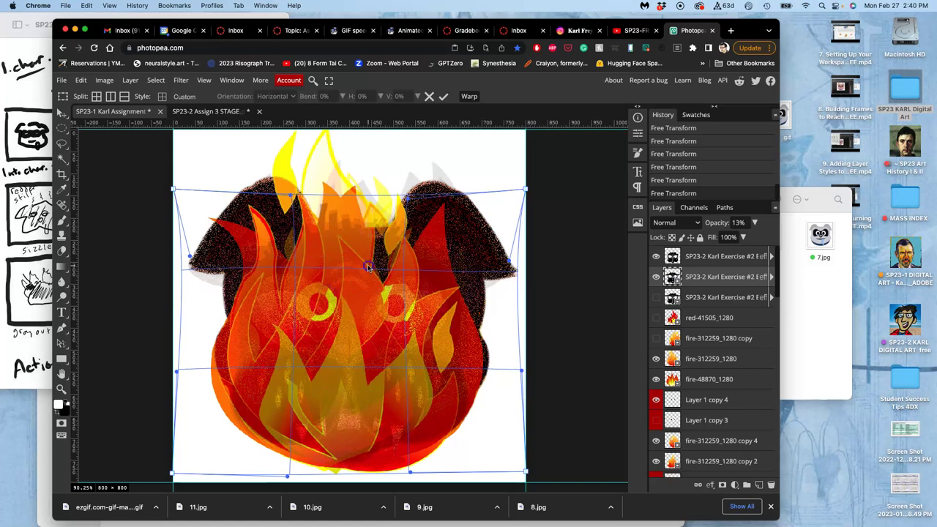
{"action": "key", "text": "Return"}
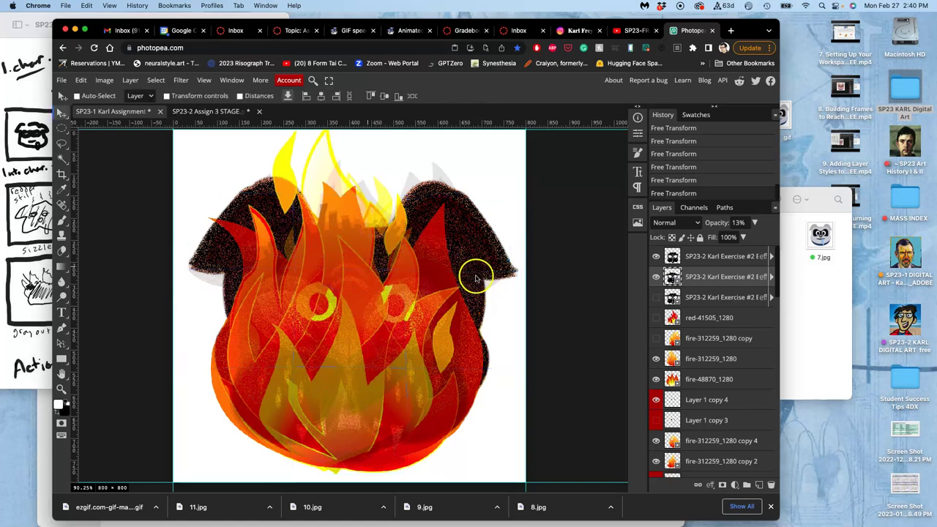
Show the red-41505_1280 flame layer and try Hard Light blending on it
{"action": "left_click", "coordinate": [228, 112]}
{"action": "left_click", "coordinate": [117, 111]}
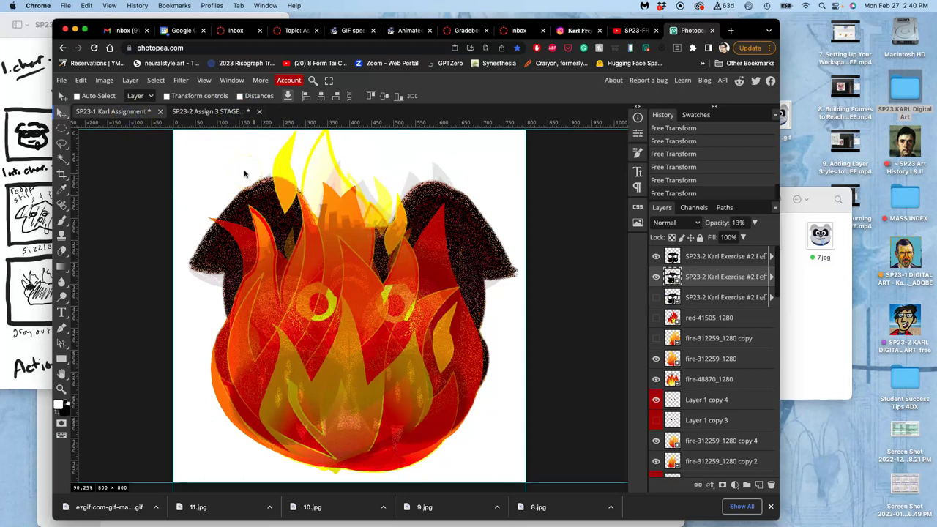
{"action": "left_click", "coordinate": [656, 318]}
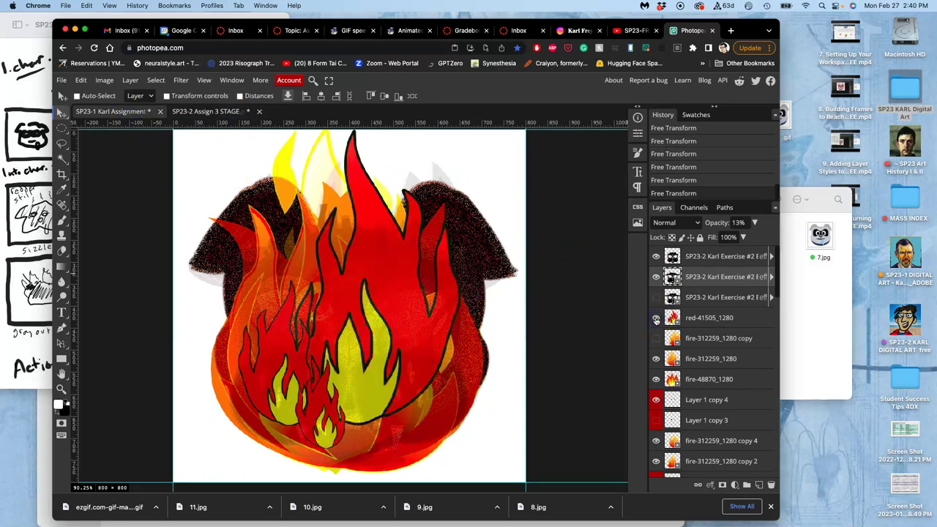
{"action": "left_click", "coordinate": [694, 321]}
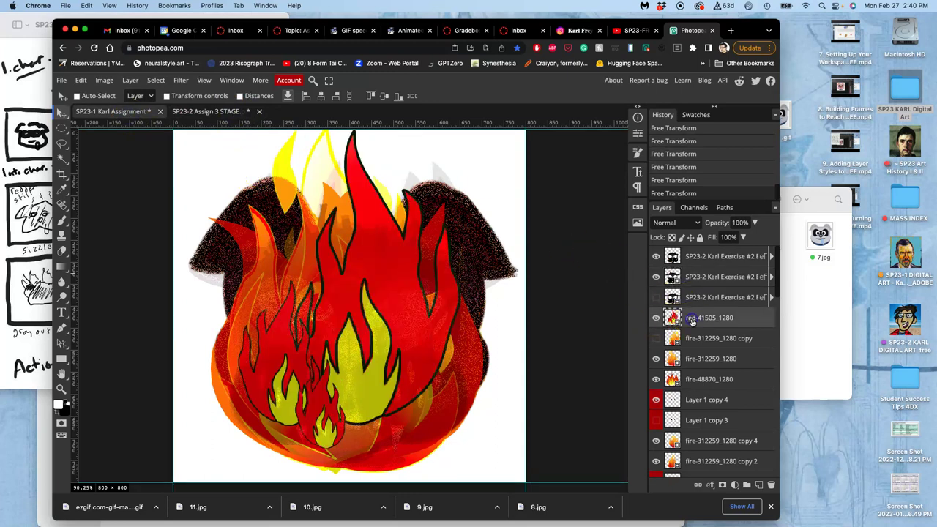
{"action": "left_click", "coordinate": [678, 223]}
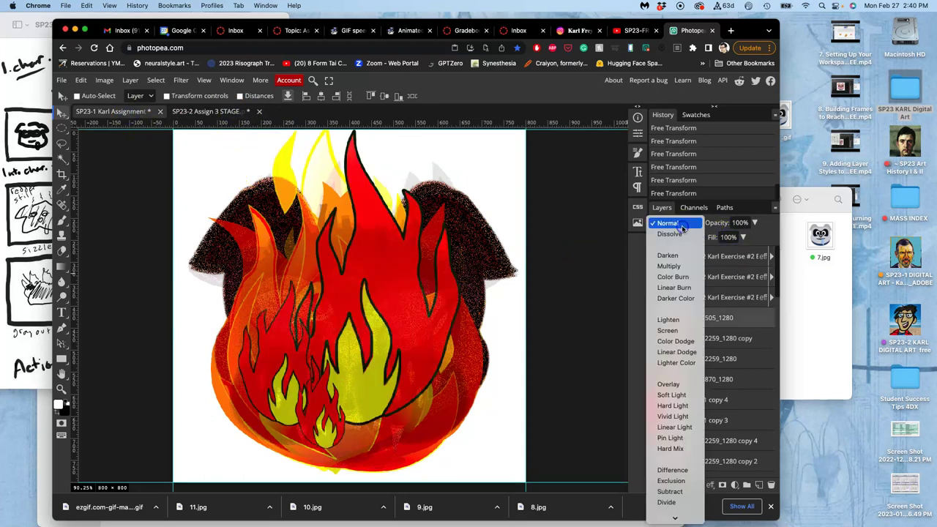
{"action": "left_click", "coordinate": [679, 407]}
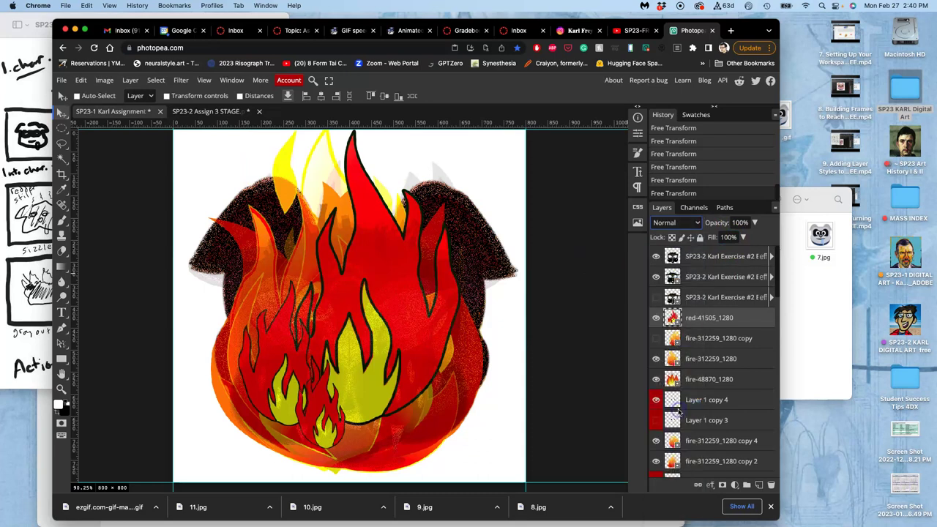
Compare Linear Light, Pin Light and Soft Light on the red layer, settling on Pin Light
{"action": "left_click", "coordinate": [680, 223]}
{"action": "left_click", "coordinate": [675, 244]}
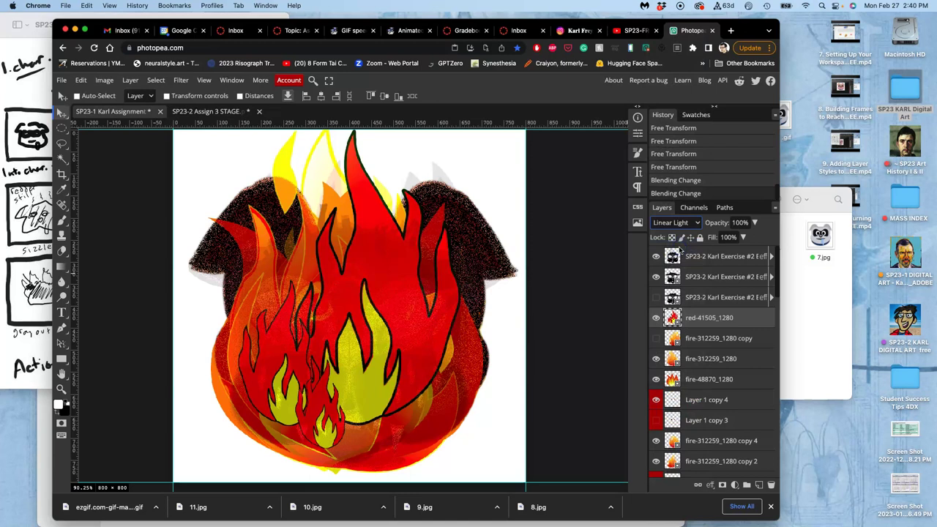
{"action": "left_click", "coordinate": [679, 223]}
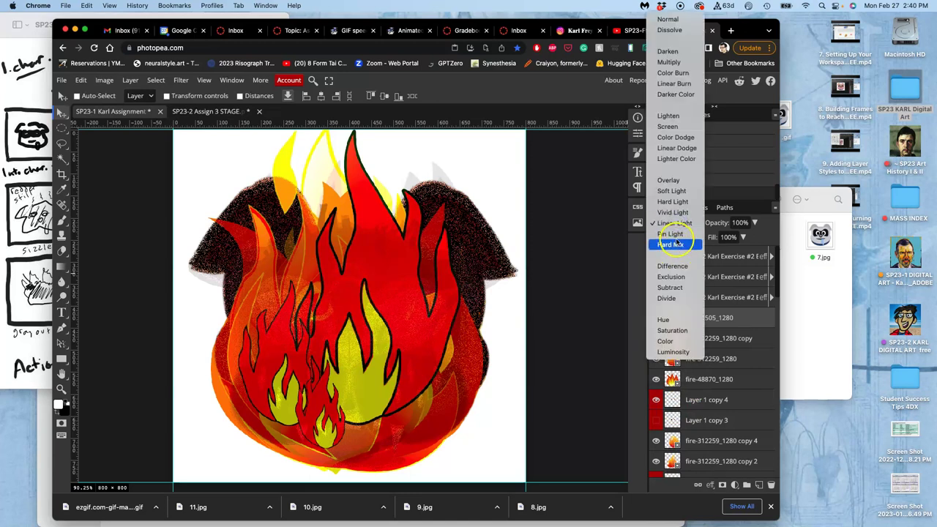
{"action": "left_click", "coordinate": [676, 234]}
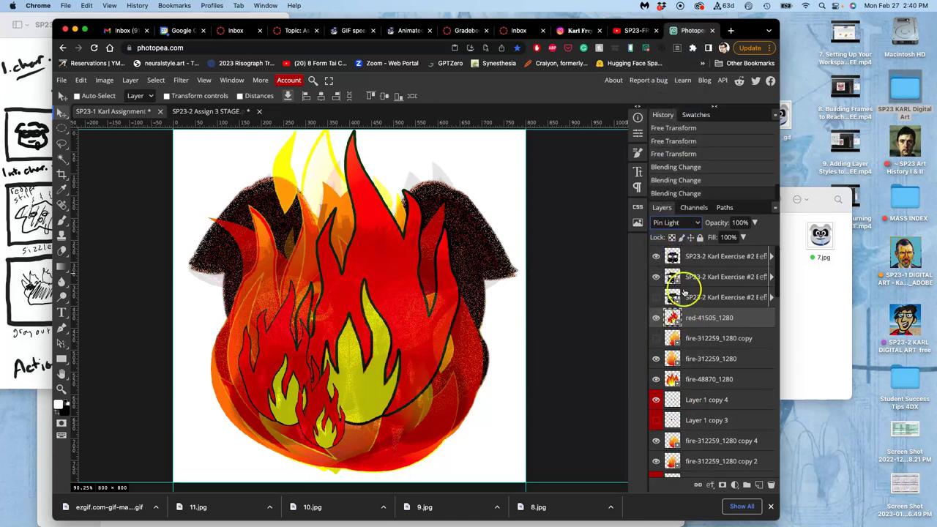
{"action": "left_click", "coordinate": [674, 223]}
{"action": "left_click", "coordinate": [670, 181]}
{"action": "left_click", "coordinate": [668, 222]}
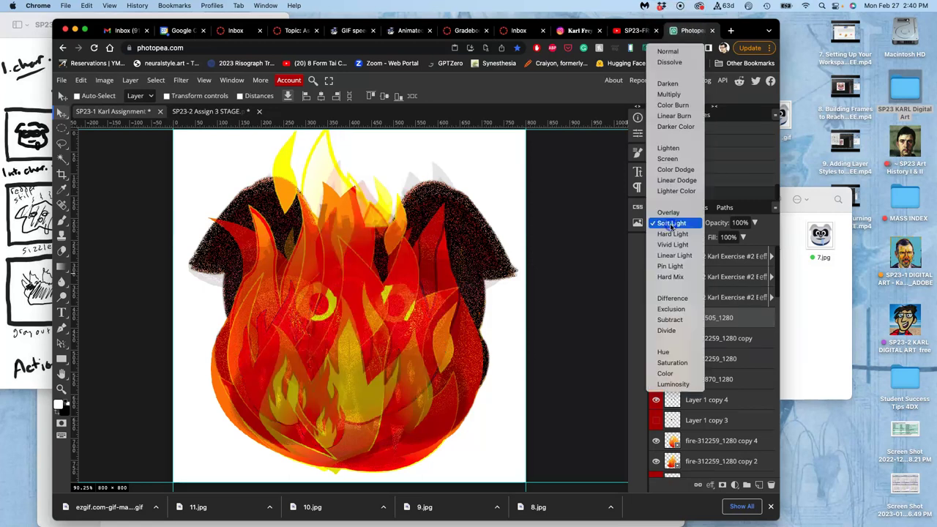
{"action": "left_click", "coordinate": [685, 266]}
Lower the red layer to 45% opacity, keeping Pin Light blending after comparing Normal
{"action": "left_click", "coordinate": [754, 223]}
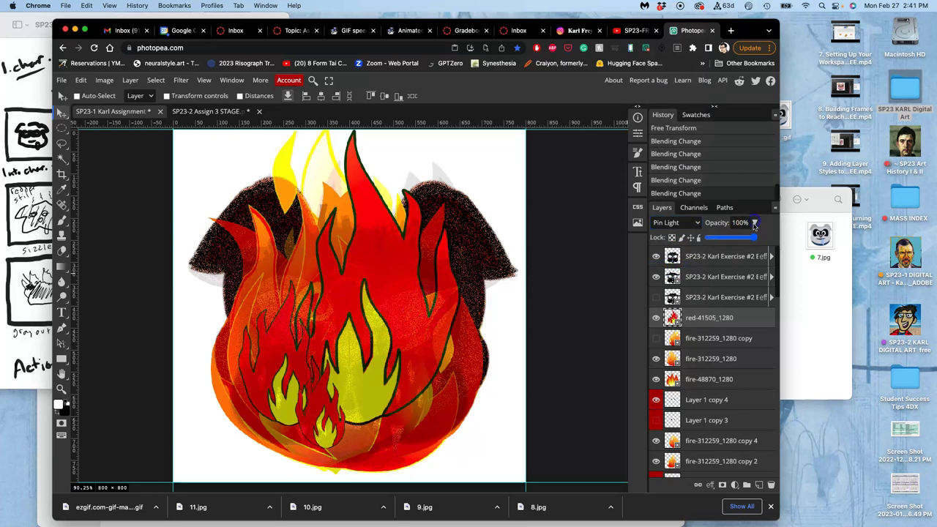
{"action": "left_click_drag", "start_coordinate": [749, 240], "coordinate": [730, 241]}
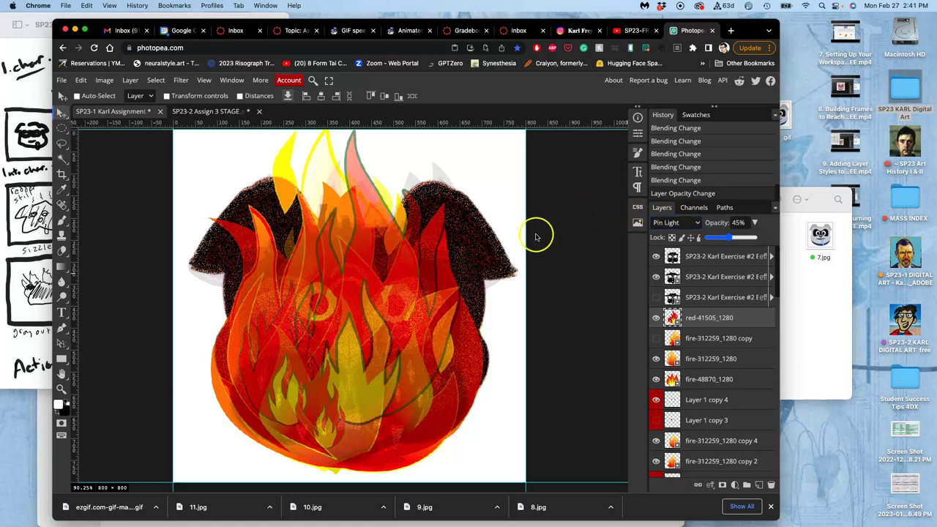
{"action": "scroll", "coordinate": [536, 237], "scroll_direction": "up", "scroll_amount": 1}
{"action": "scroll", "coordinate": [535, 237], "scroll_direction": "left", "scroll_amount": 1}
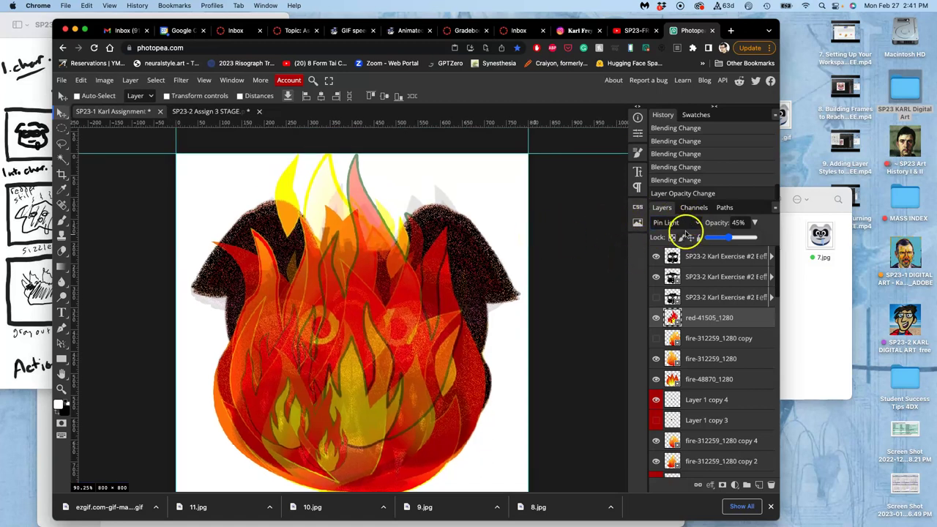
{"action": "left_click", "coordinate": [677, 223]}
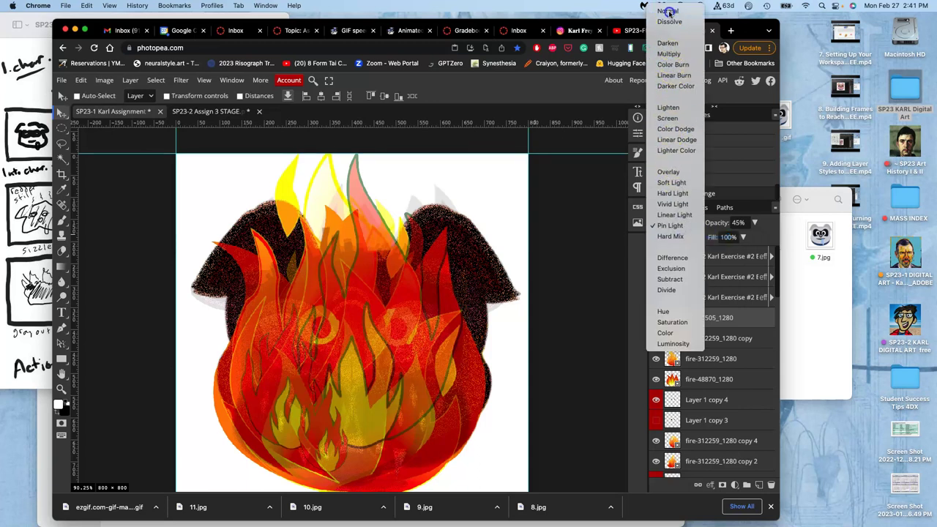
{"action": "left_click", "coordinate": [669, 12]}
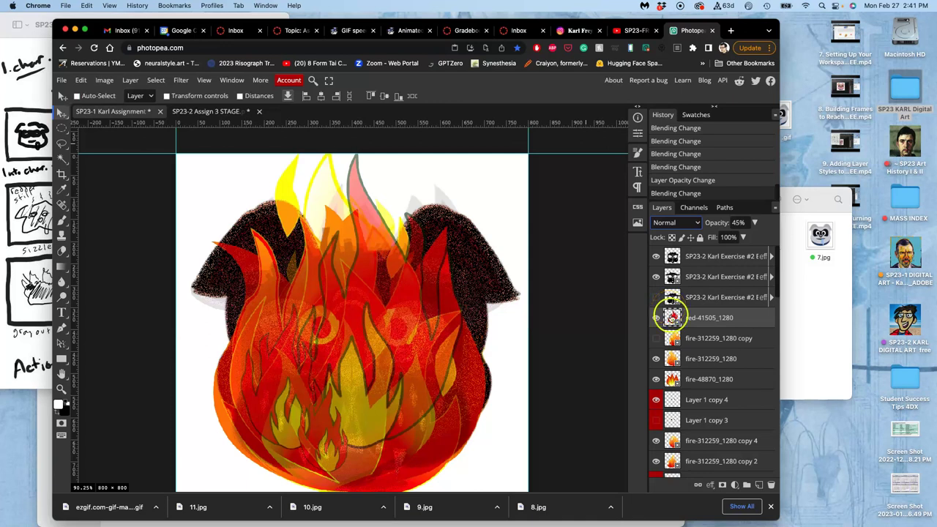
{"action": "left_click", "coordinate": [656, 319]}
{"action": "left_click", "coordinate": [656, 319]}
{"action": "left_click", "coordinate": [673, 223]}
{"action": "left_click", "coordinate": [670, 438]}
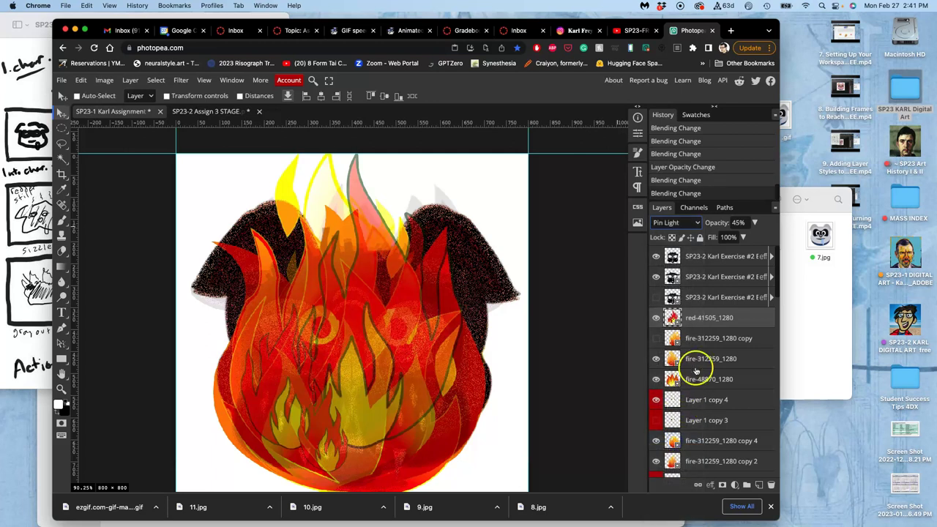
Duplicate the red-41505_1280 layer and set the copy to Normal blending
{"action": "key", "text": "super+j"}
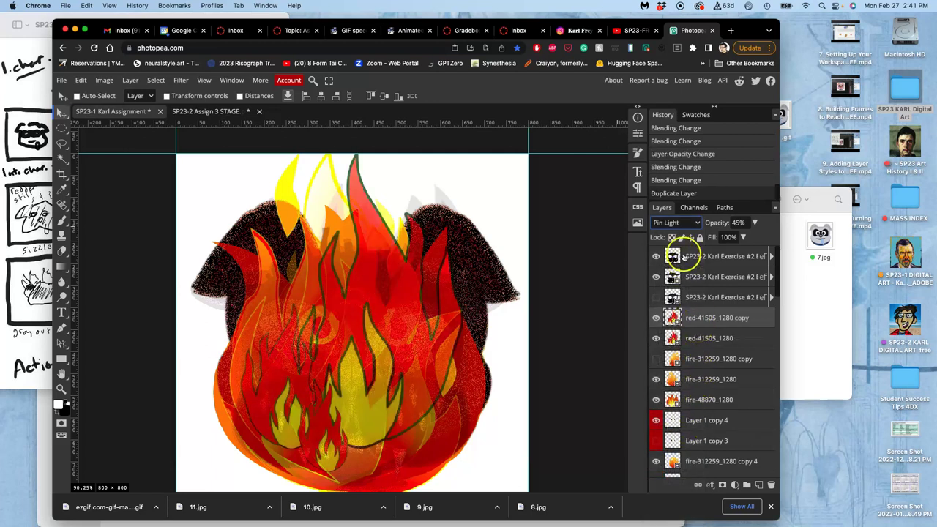
{"action": "left_click", "coordinate": [678, 223]}
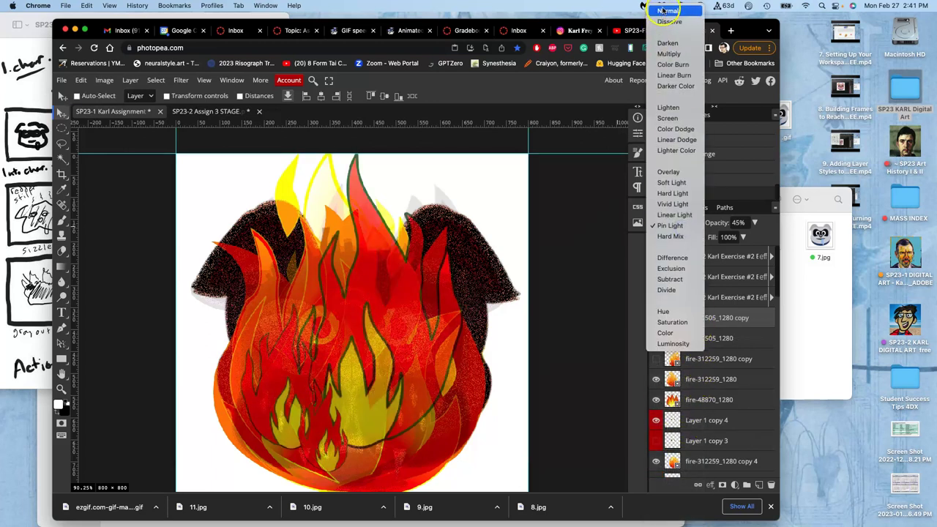
{"action": "left_click", "coordinate": [668, 11]}
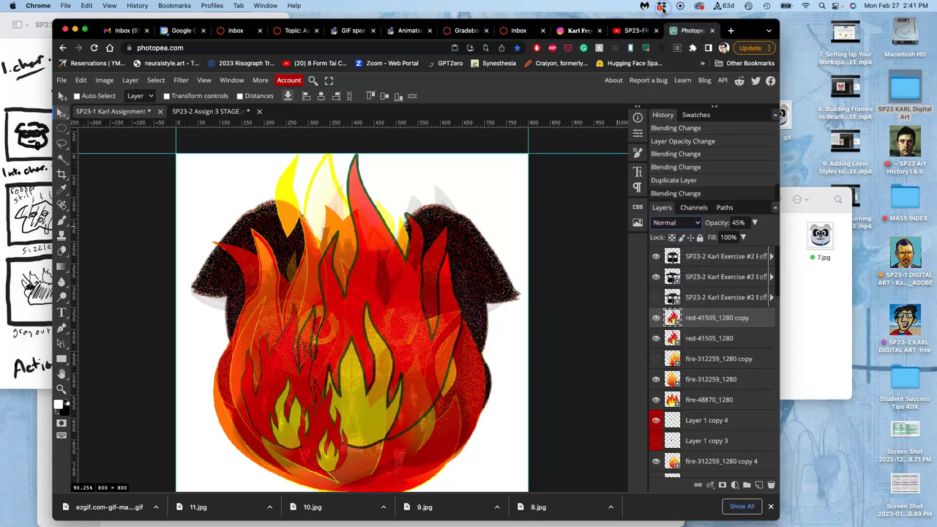
{"action": "left_click", "coordinate": [692, 318]}
Move the red copy down the stack to sit beneath Background
{"action": "key", "text": "super+bracketleft"}
{"action": "key", "text": "super+bracketleft"}
{"action": "key", "text": "super+bracketleft"}
{"action": "key", "text": "super+bracketleft"}
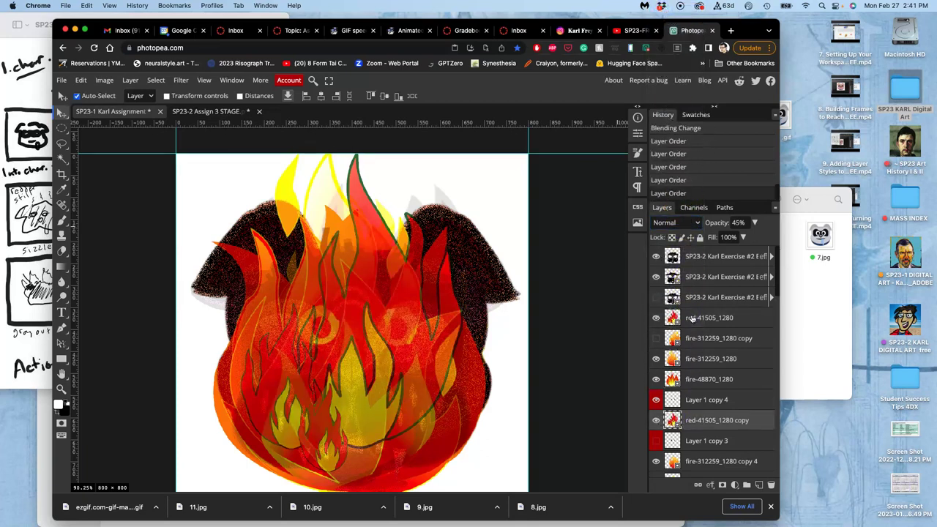
{"action": "key", "text": "super+bracketleft"}
{"action": "key", "text": "super+bracketleft"}
{"action": "key", "text": "super+bracketleft"}
{"action": "key", "text": "super+bracketleft"}
{"action": "key", "text": "super+bracketleft"}
{"action": "key", "text": "super+bracketleft"}
{"action": "key", "text": "super+bracketleft"}
{"action": "key", "text": "super+bracketleft"}
{"action": "key", "text": "super+bracketleft"}
{"action": "key", "text": "super+bracketleft"}
{"action": "key", "text": "super+bracketleft"}
{"action": "key", "text": "super+bracketleft"}
{"action": "key", "text": "super+bracketleft"}
{"action": "key", "text": "super+bracketleft"}
{"action": "key", "text": "super+bracketleft"}
{"action": "key", "text": "super+bracketleft"}
{"action": "key", "text": "super+bracketleft"}
{"action": "key", "text": "super+bracketleft"}
{"action": "key", "text": "super+bracketleft"}
{"action": "key", "text": "super+bracketleft"}
{"action": "key", "text": "super+bracketleft"}
{"action": "key", "text": "super+bracketleft"}
{"action": "key", "text": "super+bracketleft"}
{"action": "key", "text": "super+bracketleft"}
{"action": "key", "text": "super+bracketleft"}
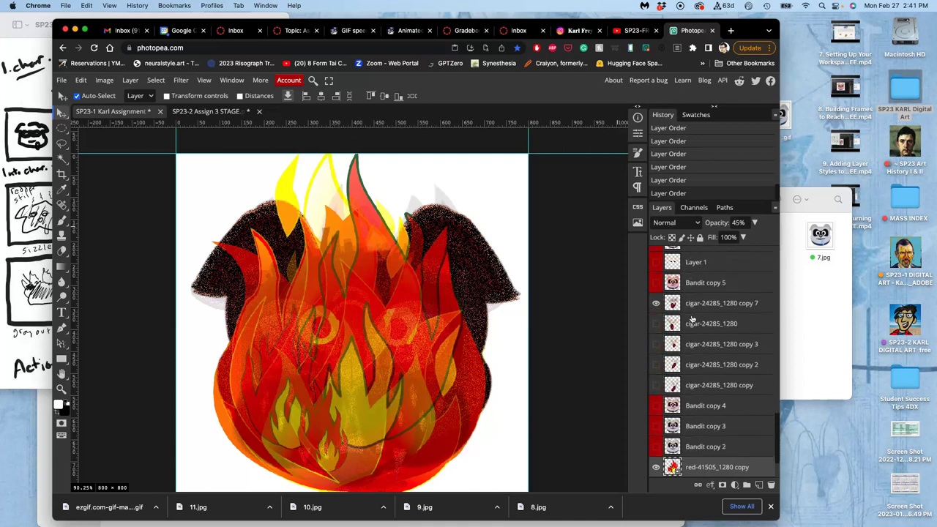
{"action": "key", "text": "super+bracketleft"}
{"action": "key", "text": "super+bracketleft"}
{"action": "key", "text": "super+bracketleft"}
{"action": "key", "text": "super+bracketleft"}
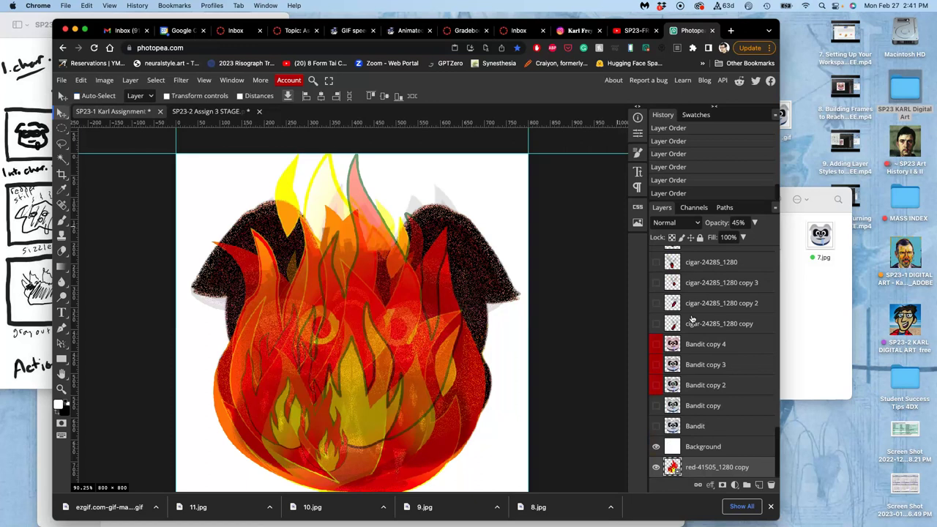
{"action": "key", "text": "super+bracketright"}
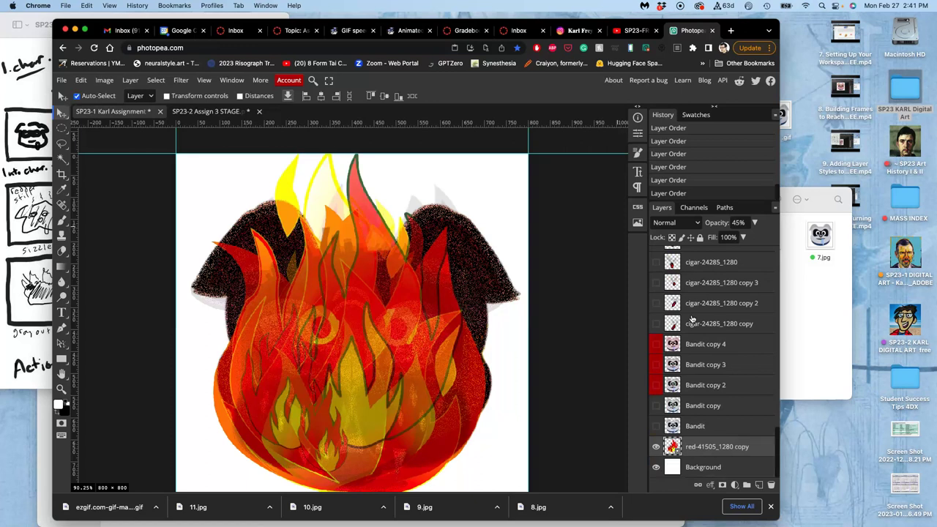
{"action": "key", "text": "super+bracketleft"}
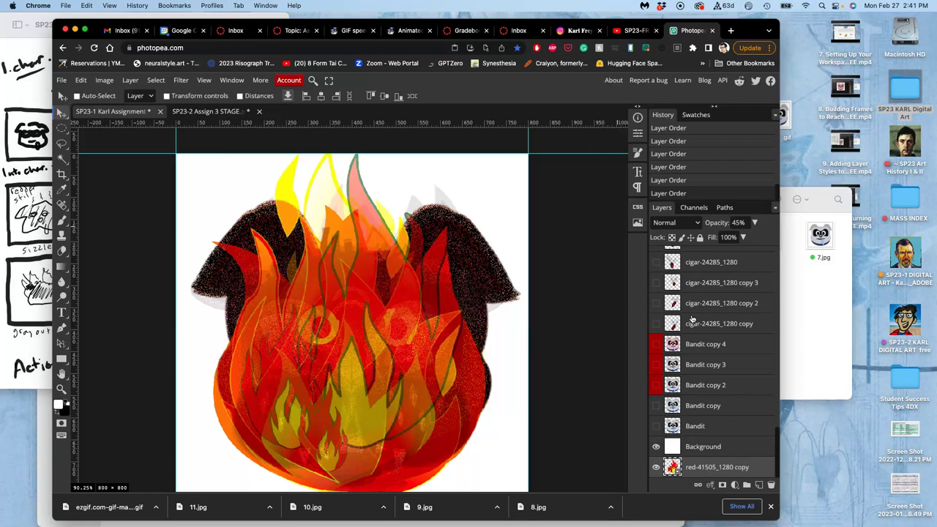